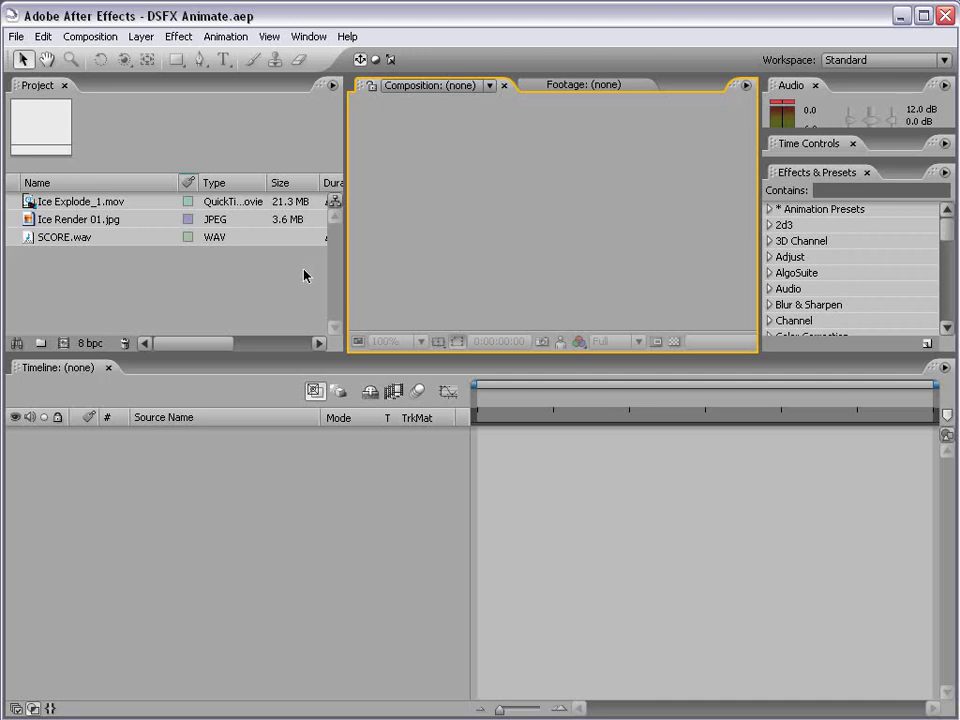
- Select SCORE.wav to view its details: 15 seconds, 44.100 kHz, 16-bit stereo
left_click(67, 238)
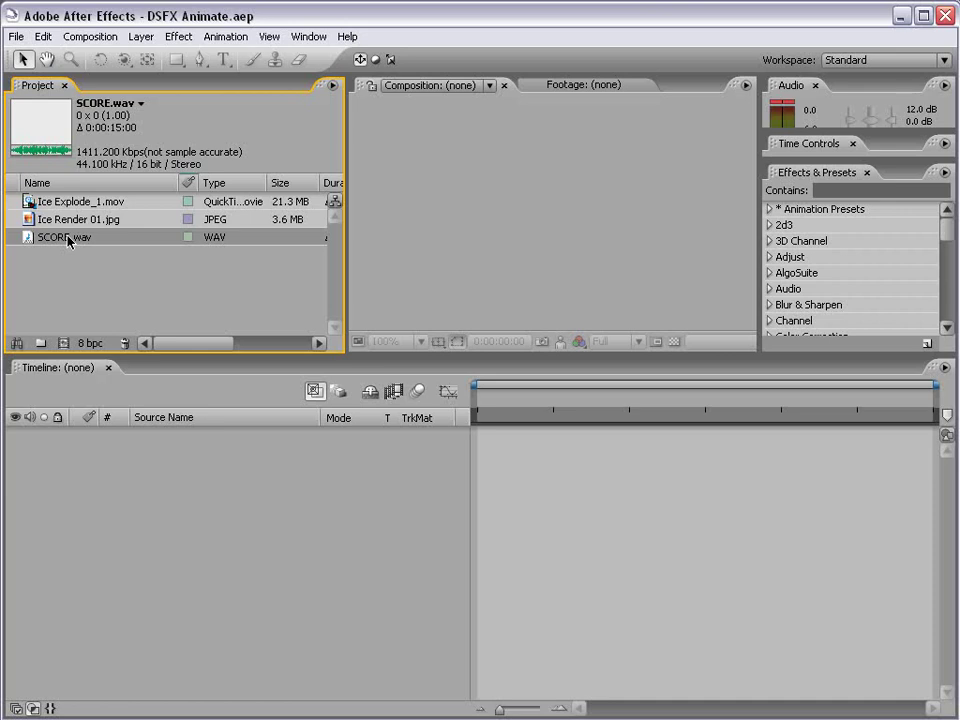
- Create a new 720×480, 15-second NTSC DV composition named Comp 1
left_click(89, 37)
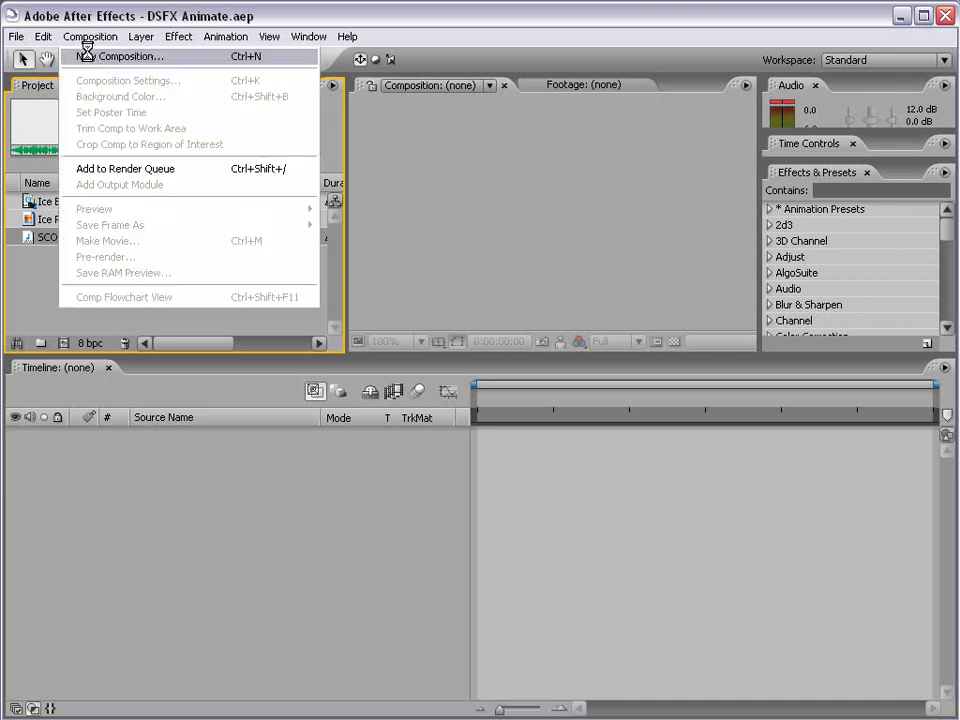
left_click(87, 52)
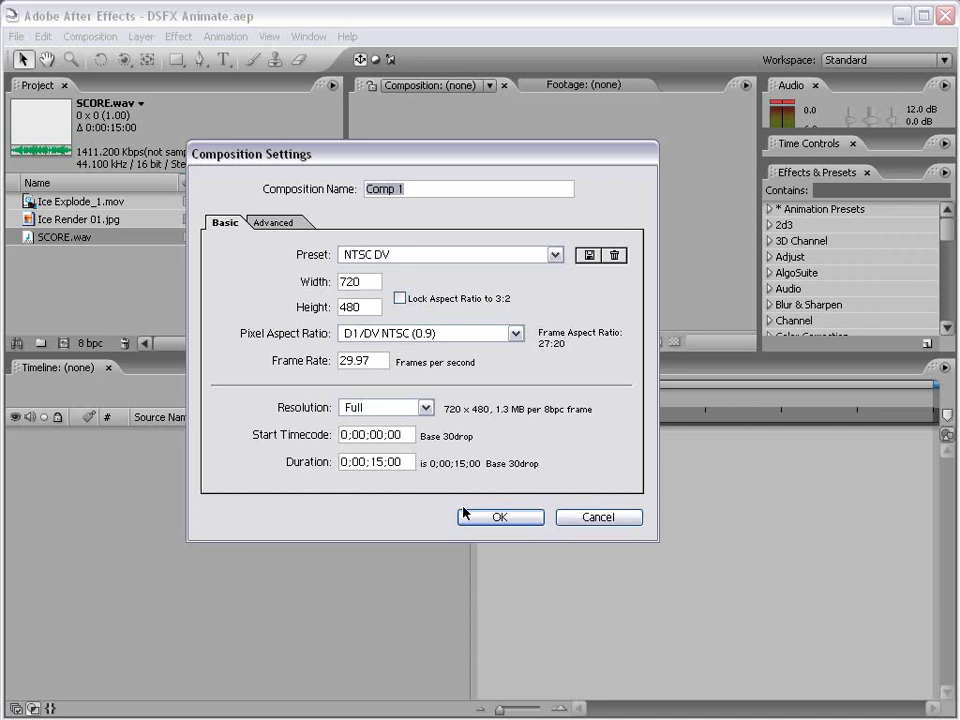
left_click(495, 517)
- Add SCORE.wav to Comp 1 as a layer and reveal its audio waveform
left_click_drag(51, 259, 530, 462)
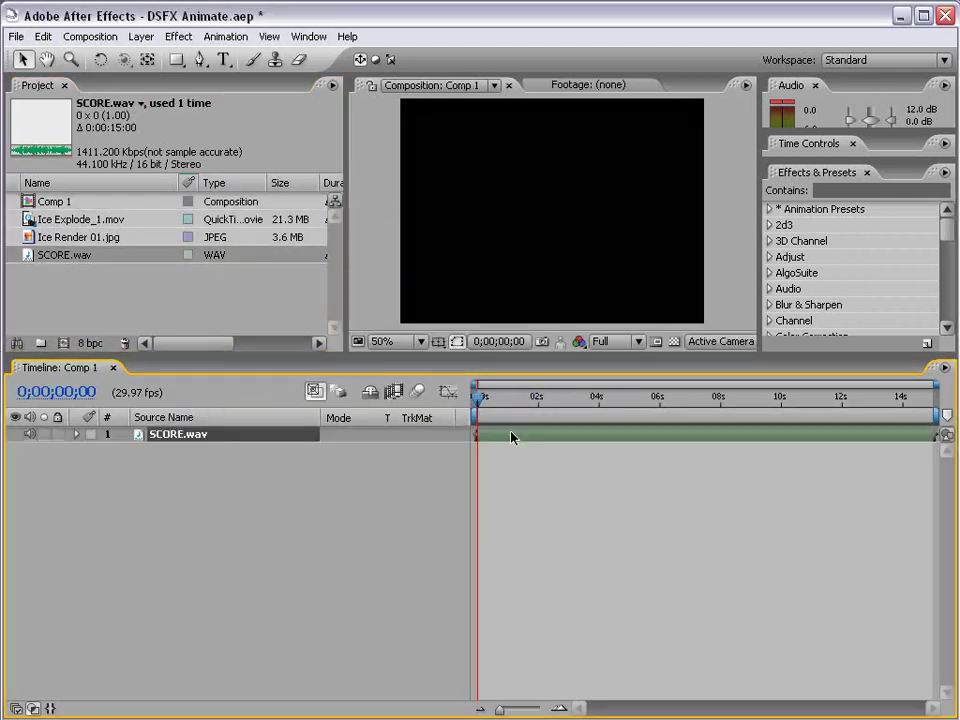
mouse_move(495, 398)
left_mouse_down()
mouse_move(491, 422)
mouse_move(630, 400)
mouse_move(830, 398)
mouse_move(500, 428)
left_mouse_up()
key("l")
key("l")
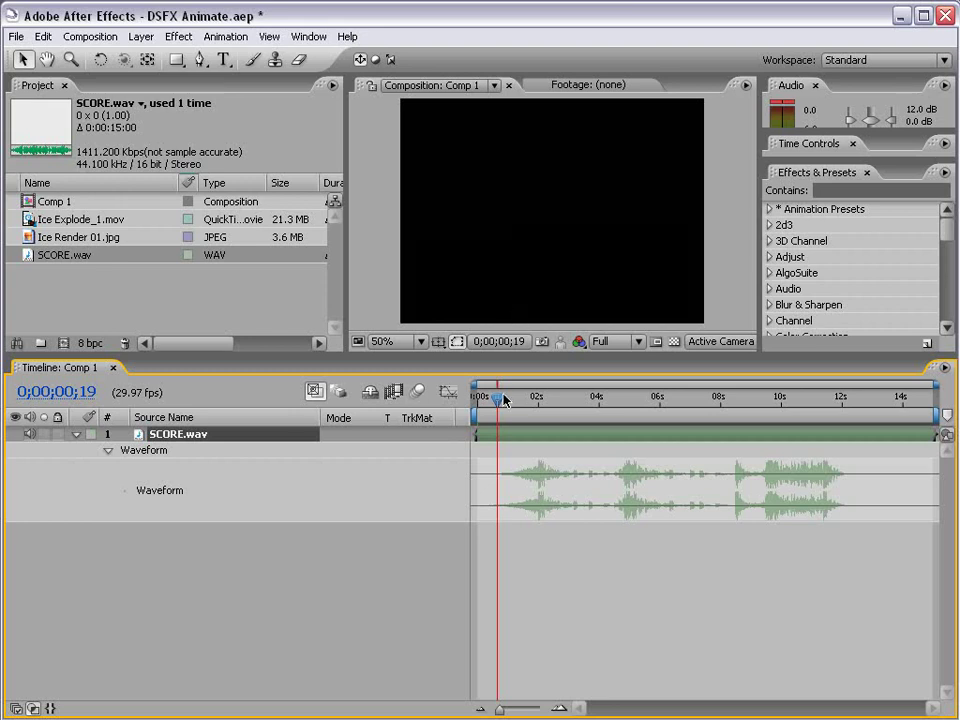
left_click_drag(500, 398, 628, 402)
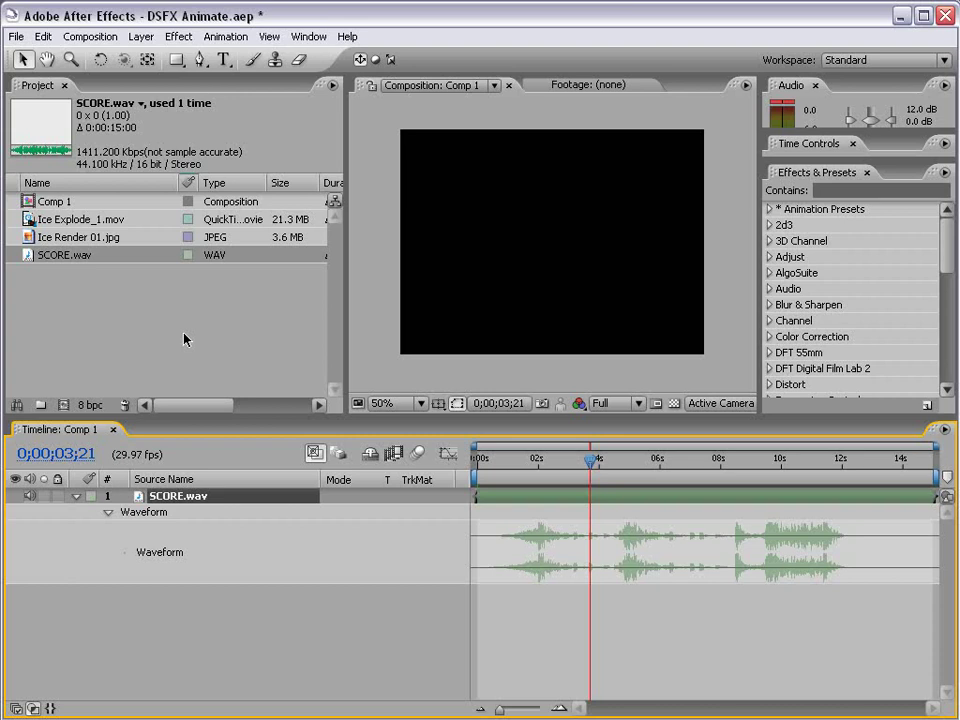
left_click(183, 340)
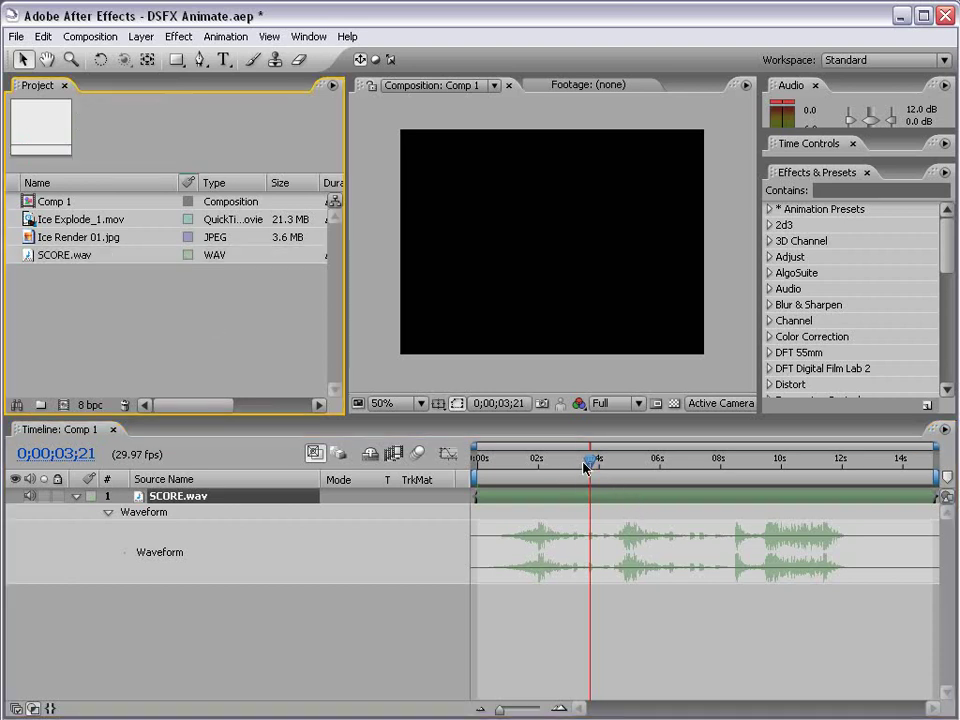
left_click_drag(591, 461, 576, 468)
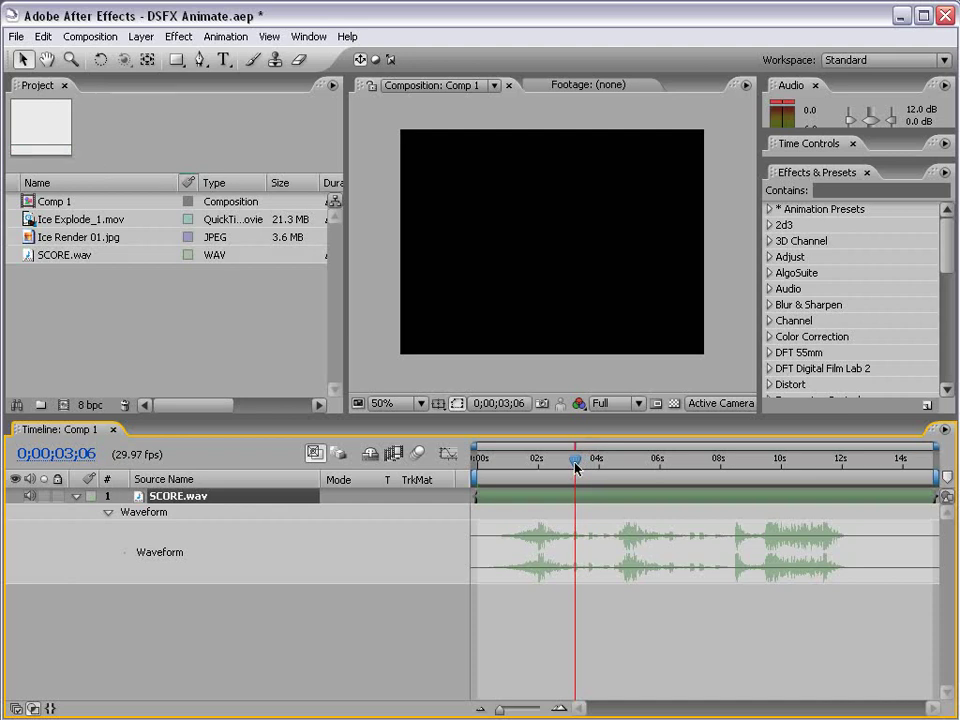
left_click_drag(576, 467, 470, 463)
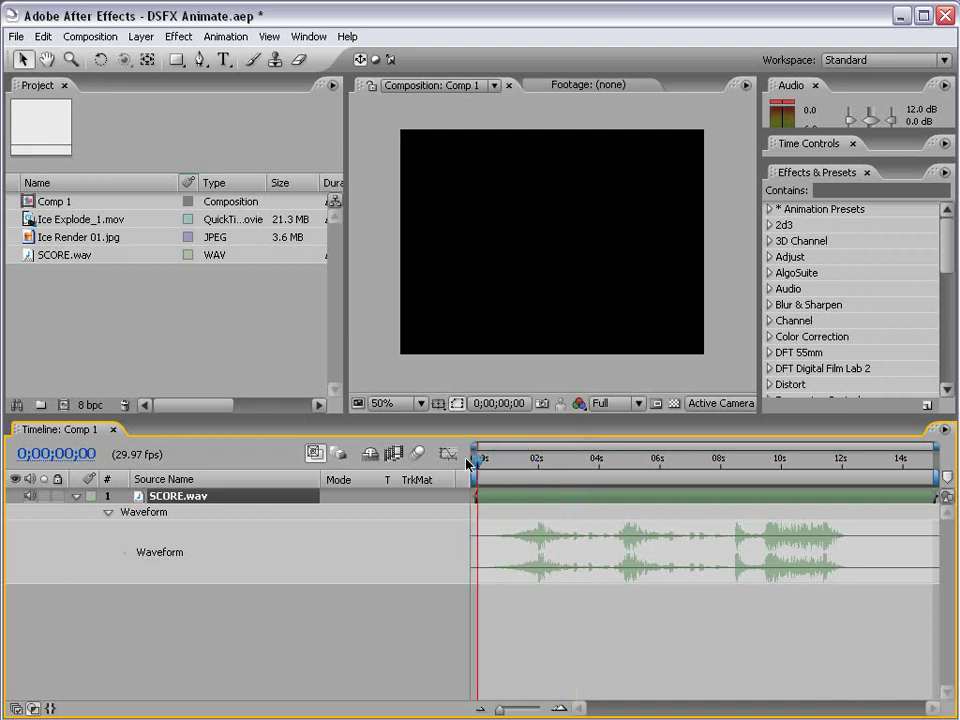
key("KP_Decimal")
- Add Ice Render 01.jpg to the composition and scale it to fill the frame
left_click(30, 238)
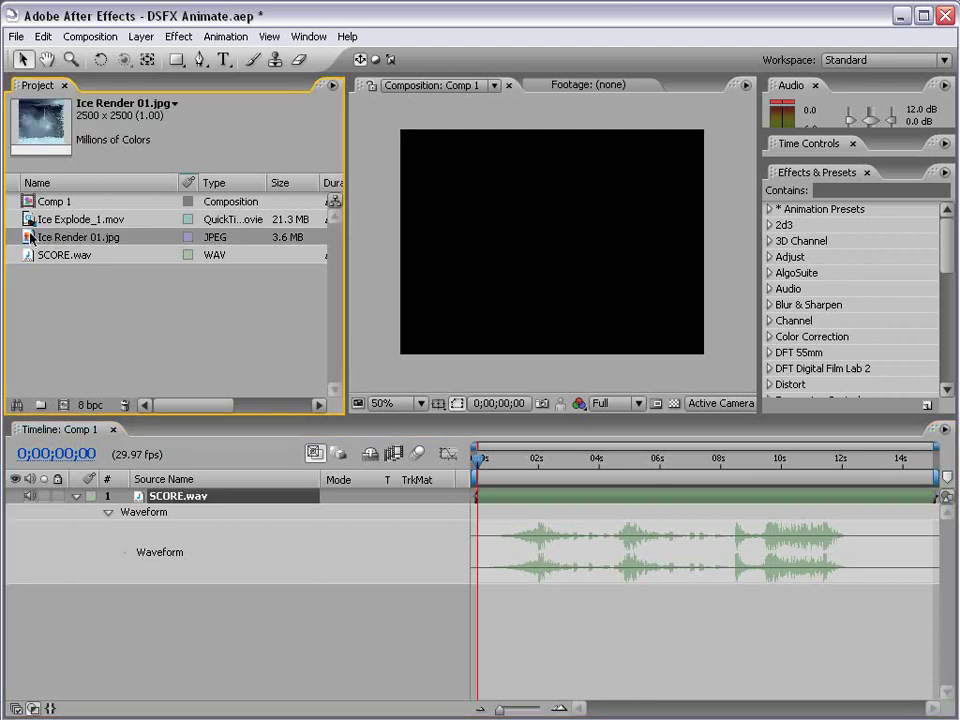
left_click_drag(30, 238, 552, 273)
scroll(542, 289, "down", 3)
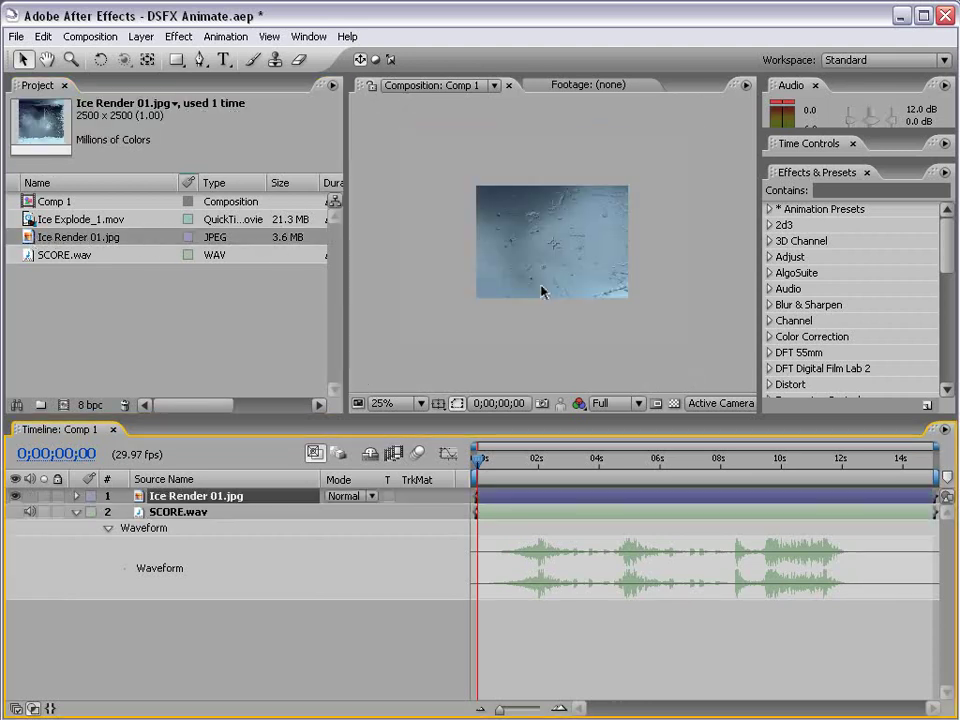
left_click_drag(626, 316, 551, 296)
scroll(580, 277, "up", 3)
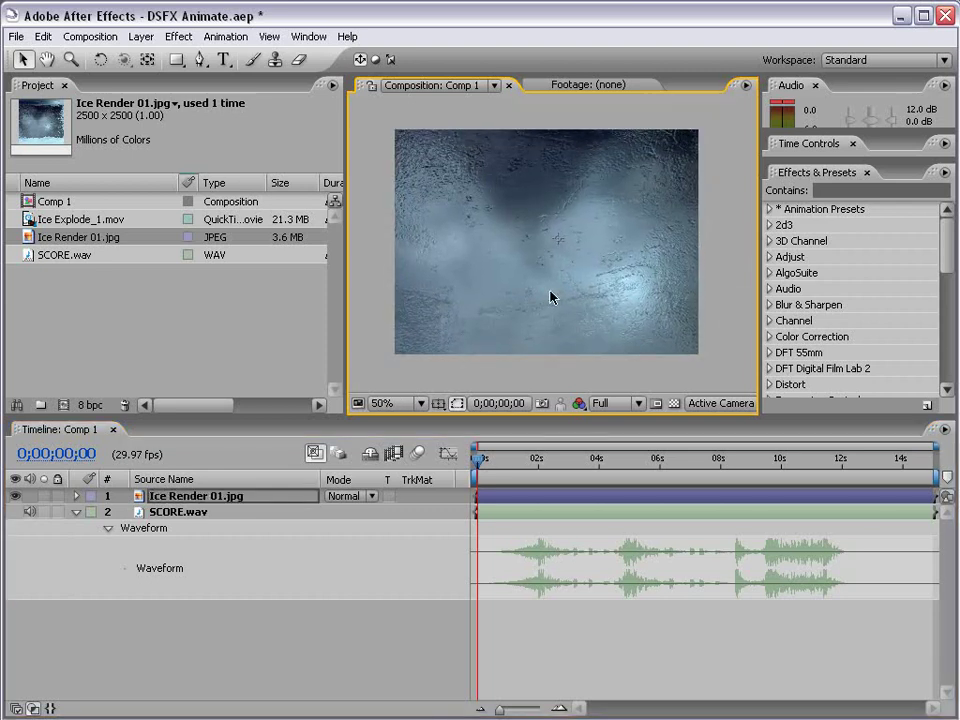
- Add an INTRODUCING text layer and centre it in the frame
left_click(221, 60)
left_click(458, 249)
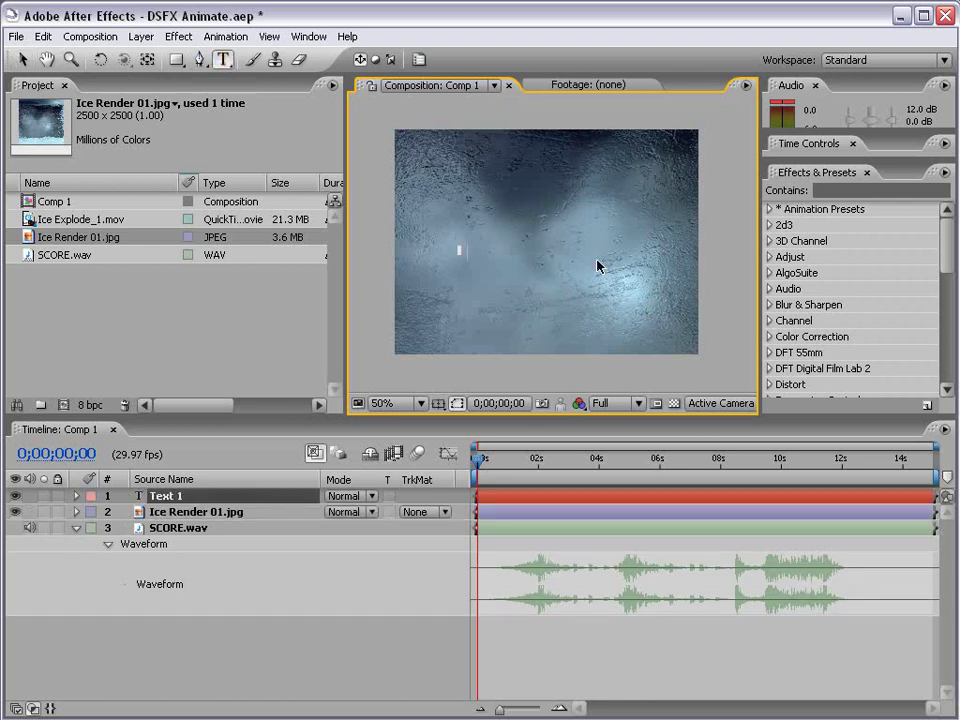
type("INTRODUCING")
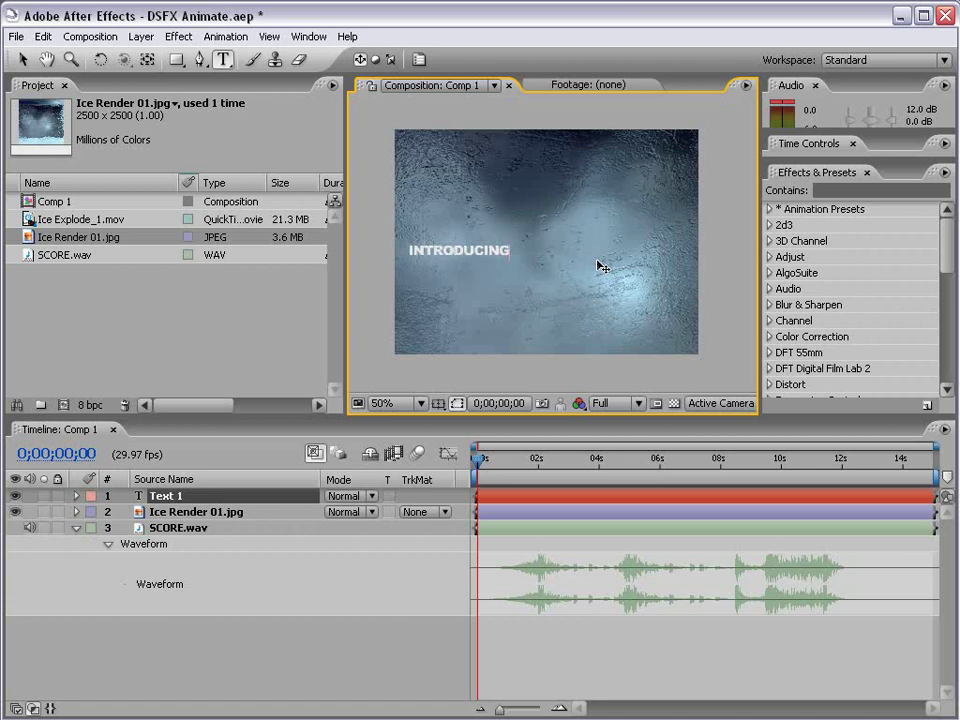
left_click(22, 60)
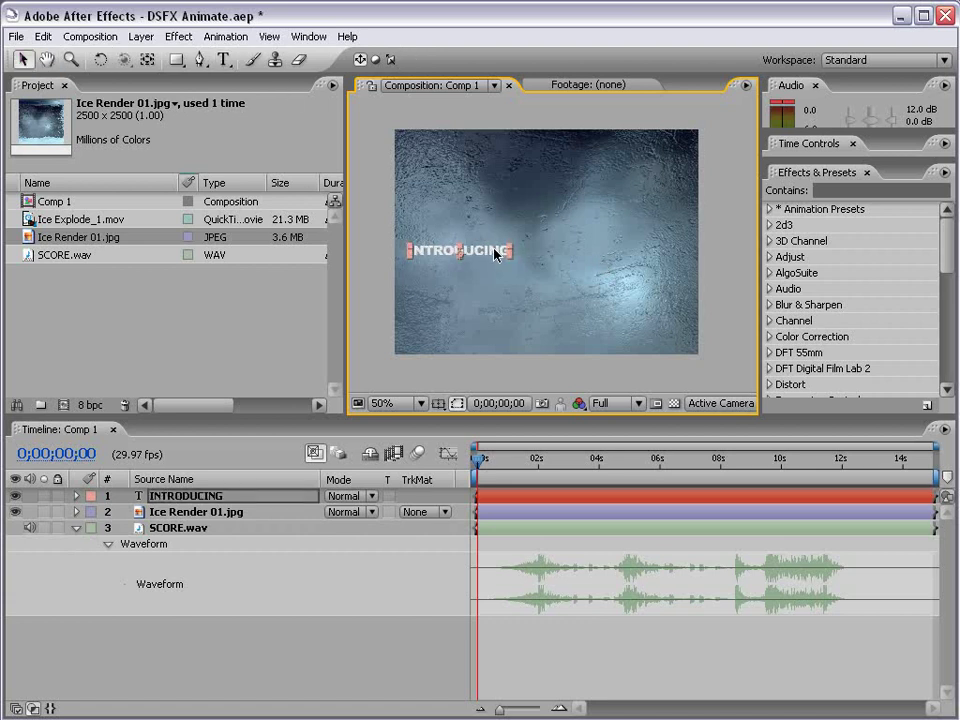
left_click_drag(499, 249, 579, 245)
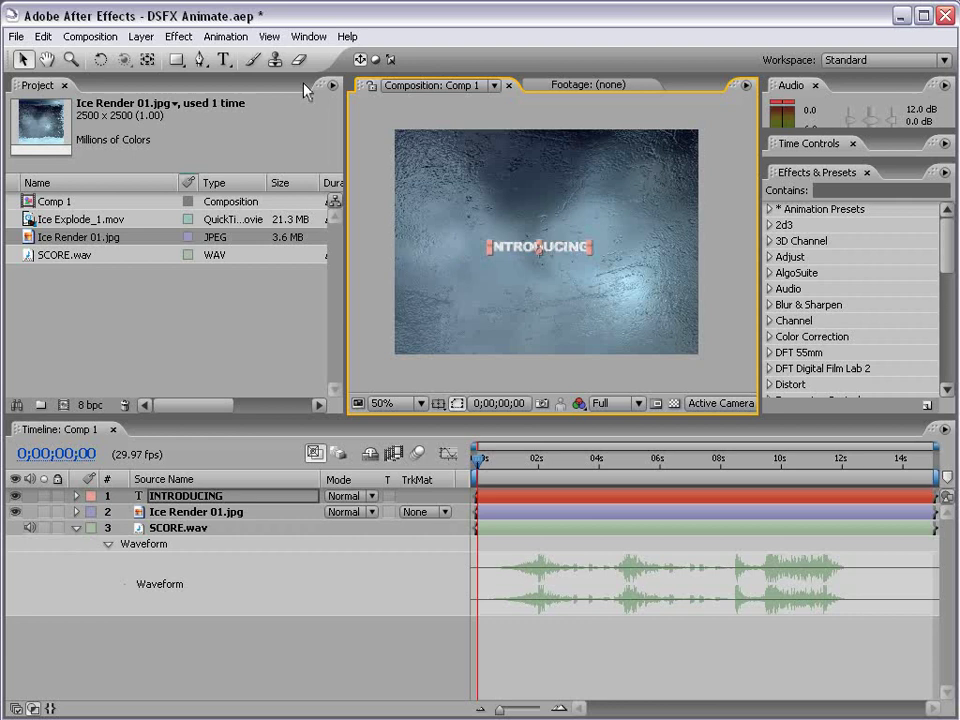
- Enlarge the INTRODUCING text from 29 px to 54 px
double_click(502, 253)
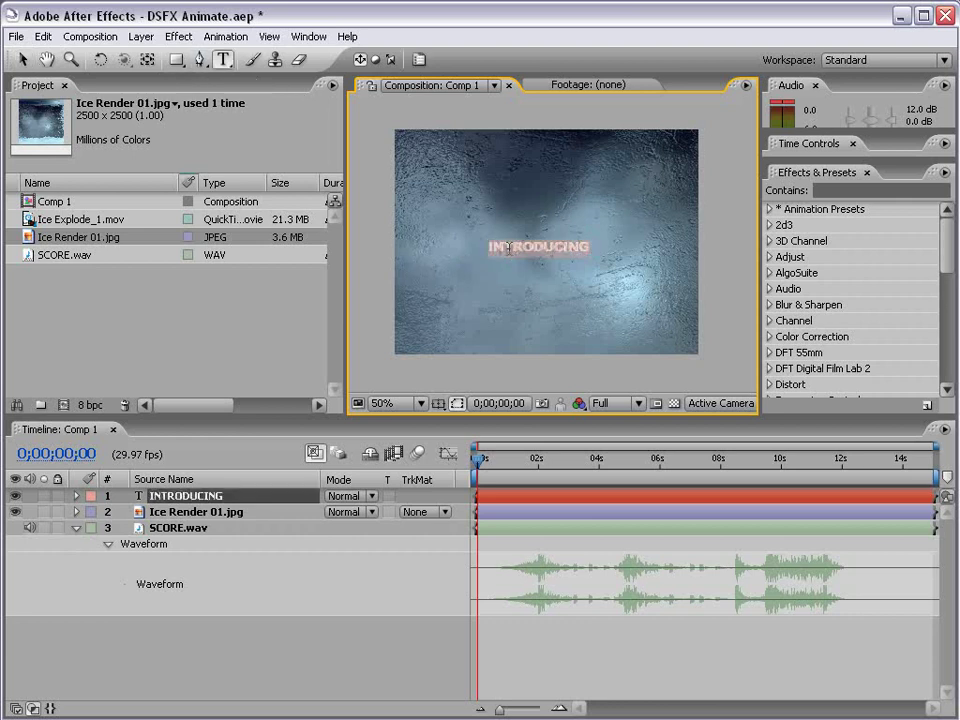
left_click(419, 60)
left_click_drag(594, 208, 619, 208)
left_click(630, 135)
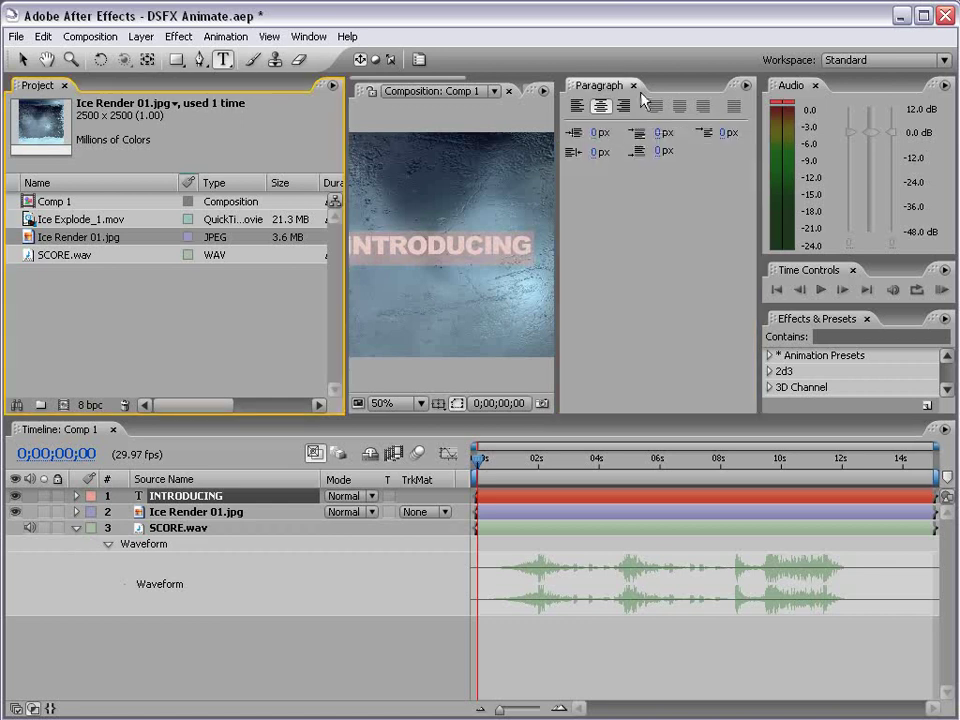
left_click(633, 85)
left_click(22, 60)
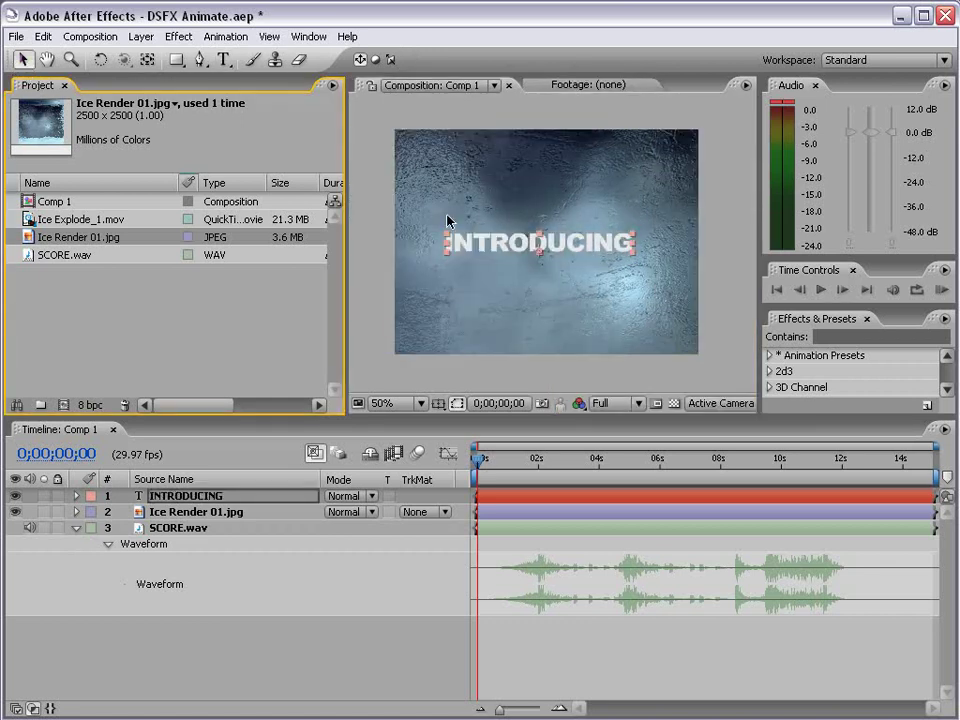
left_click(558, 251)
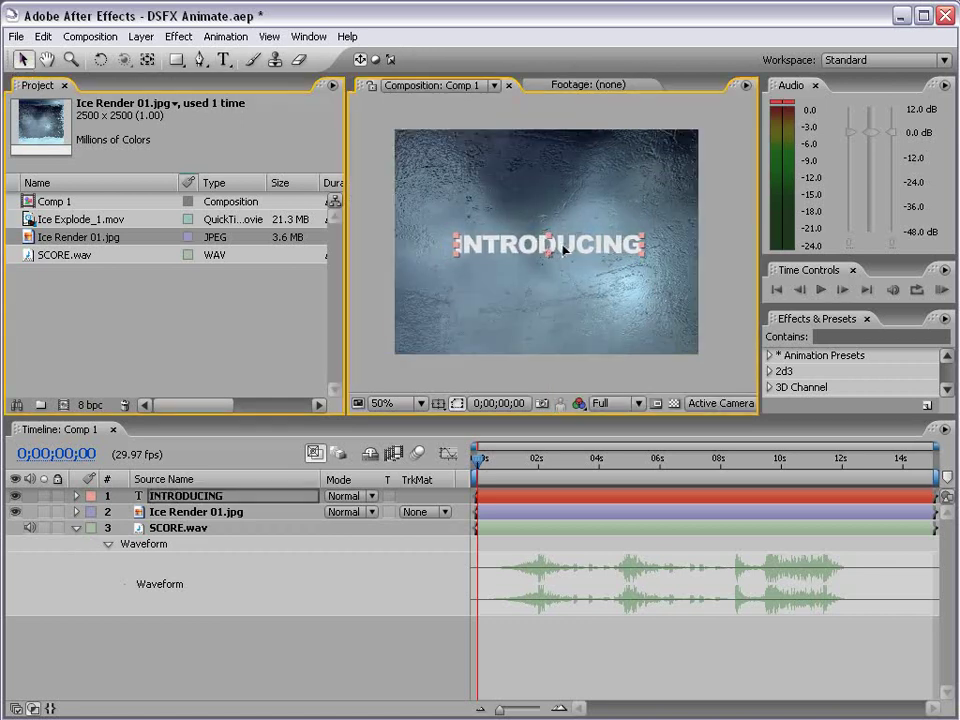
- Apply Curves to Ice Render 01.jpg, pulling the midpoint down to darken it
left_click(180, 511)
left_click(179, 36)
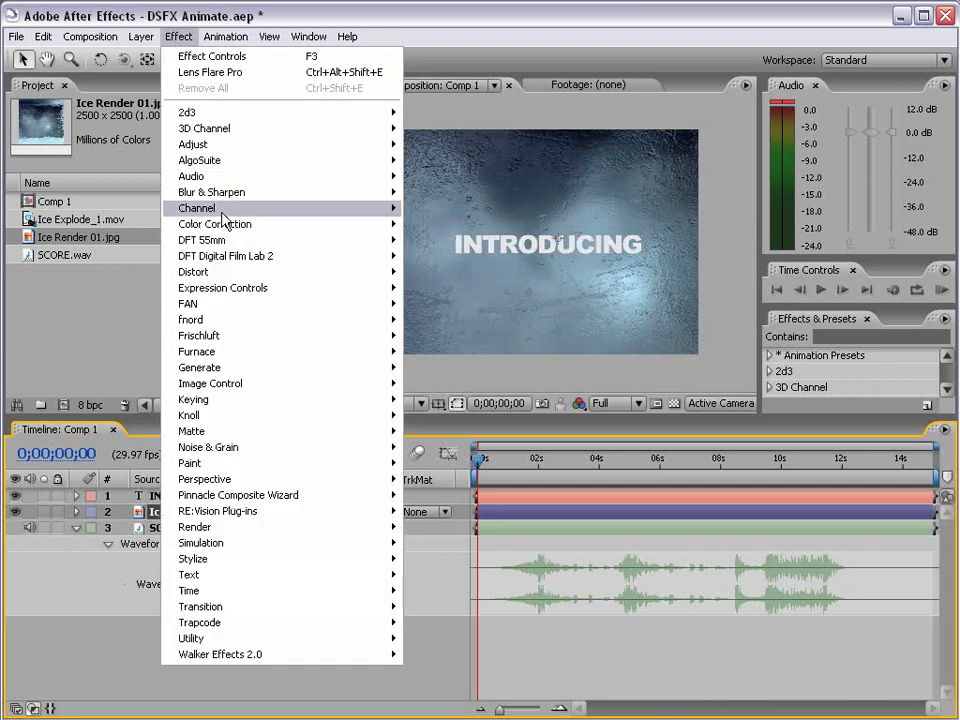
mouse_move(221, 224)
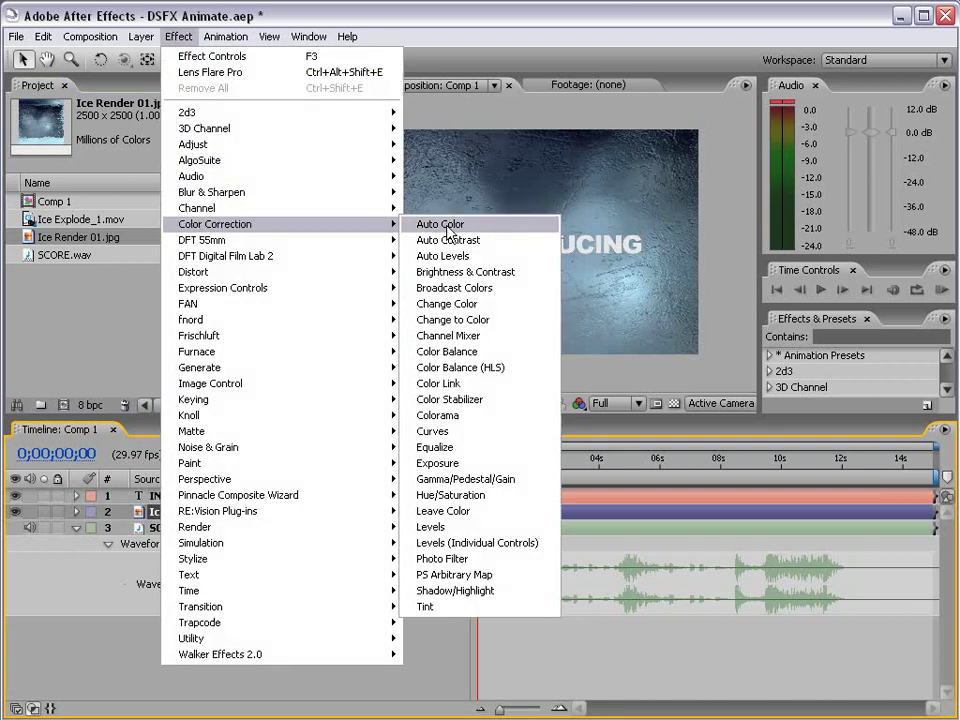
left_click(476, 434)
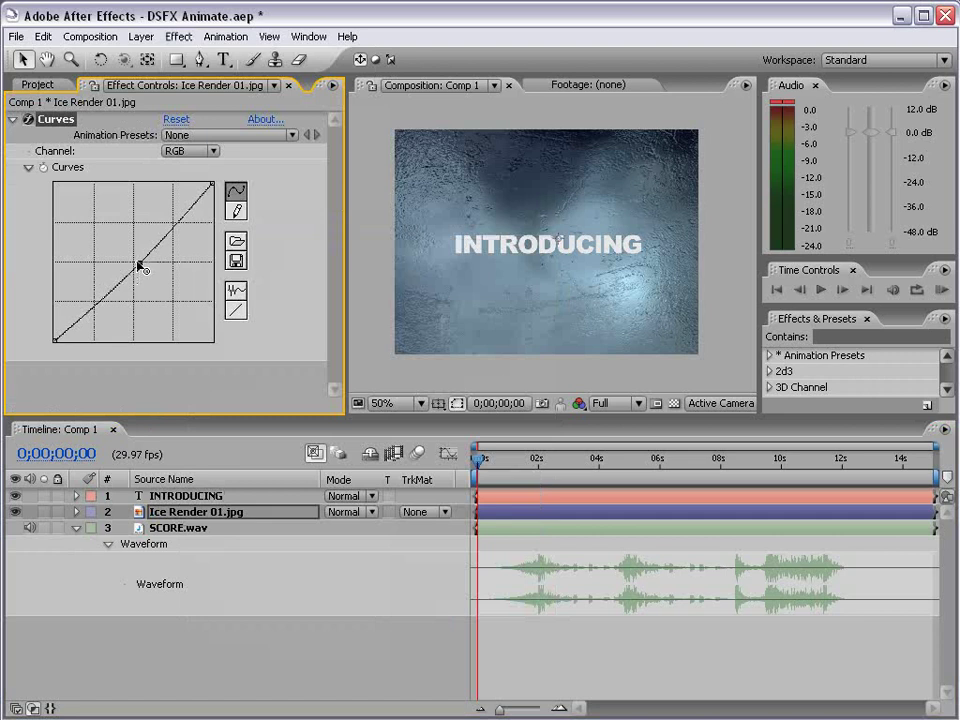
left_click_drag(137, 265, 170, 270)
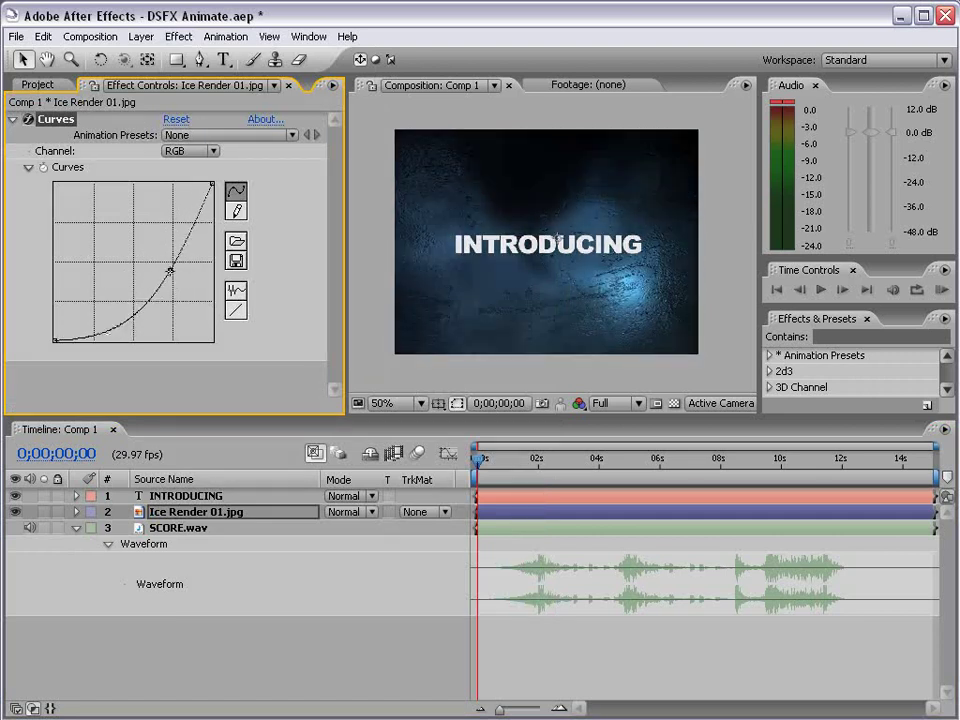
- Shift the ice background image slightly upward in the frame
left_click(502, 530)
left_click(529, 343)
left_click_drag(529, 343, 535, 314)
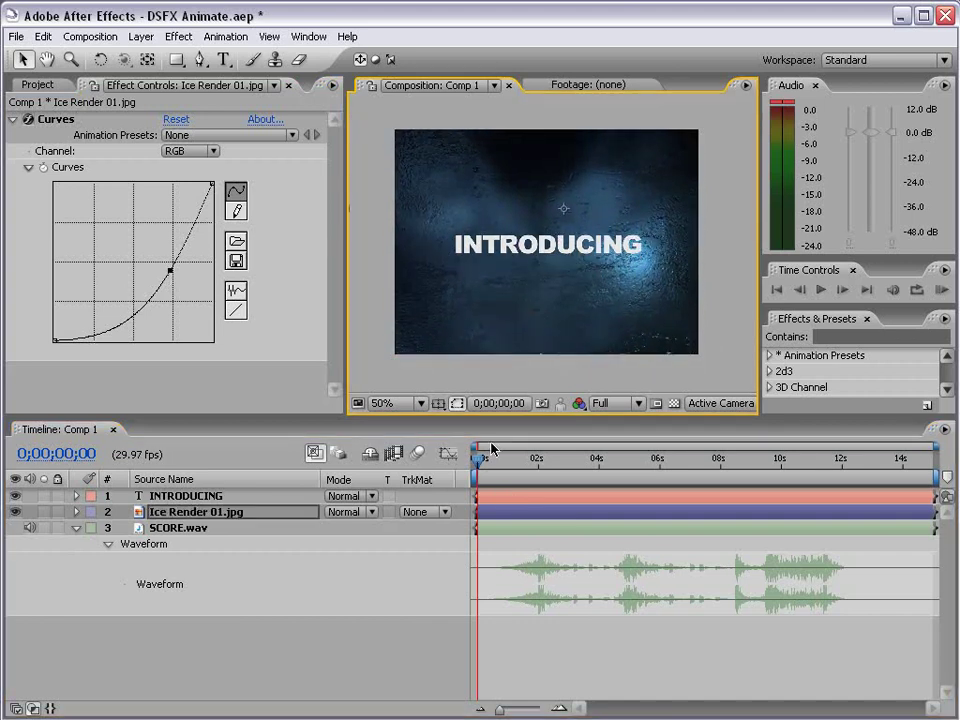
- Add a Drop Shadow to INTRODUCING with opacity raised to 61%
left_click(493, 497)
key("period")
key("period")
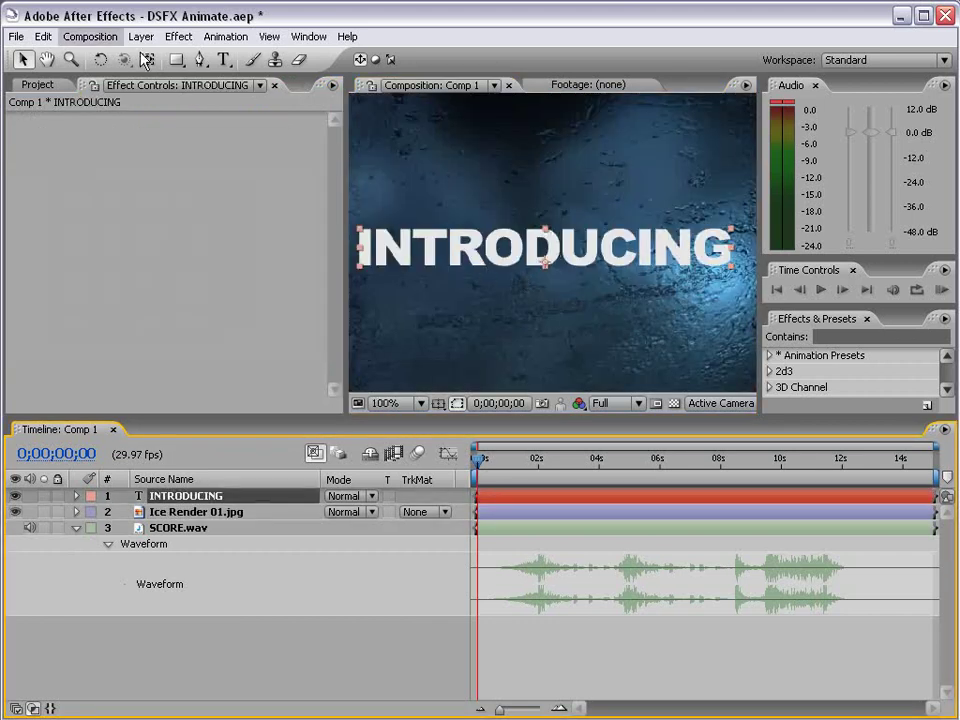
left_click(178, 36)
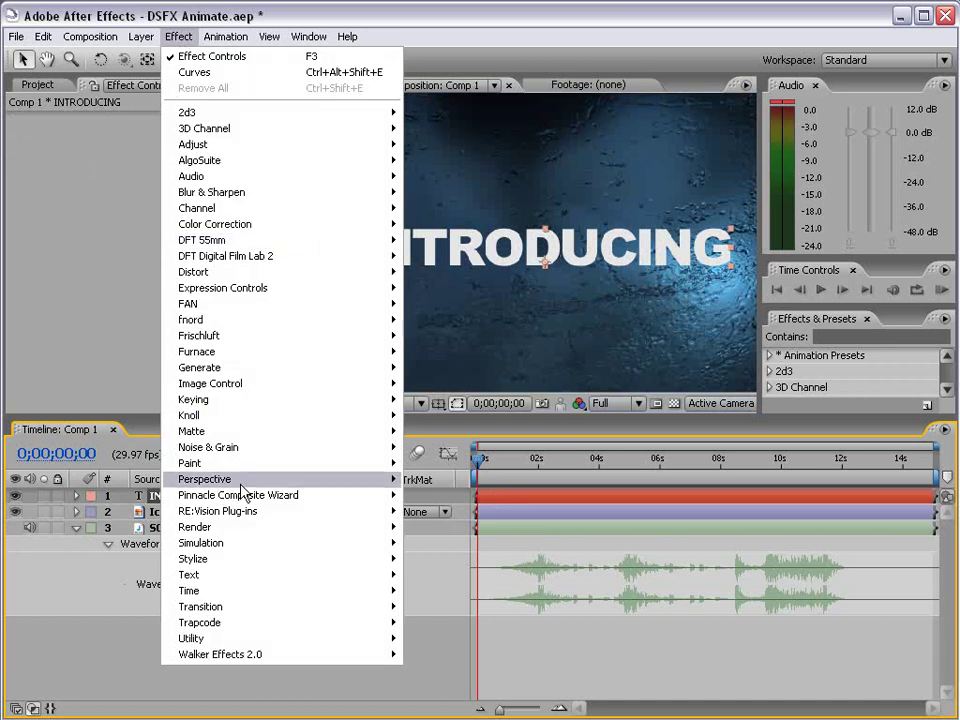
mouse_move(250, 479)
left_click(476, 591)
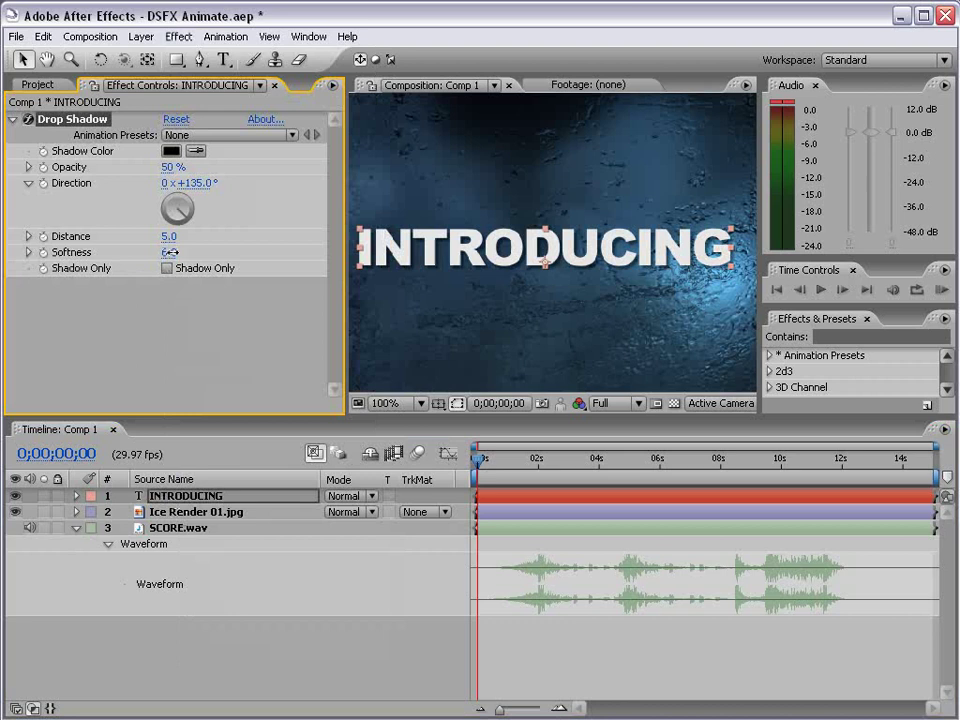
left_click_drag(170, 167, 181, 167)
scroll(557, 277, "down", 2)
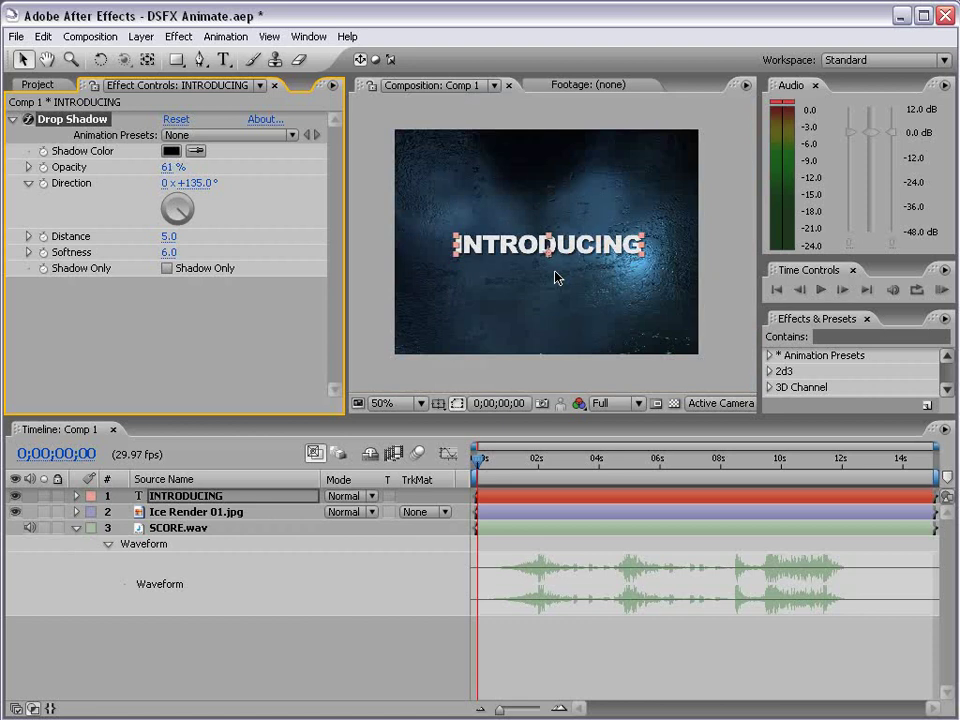
- Add a Ramp effect above the Drop Shadow, with start and end points moved to mid-frame
left_click(178, 36)
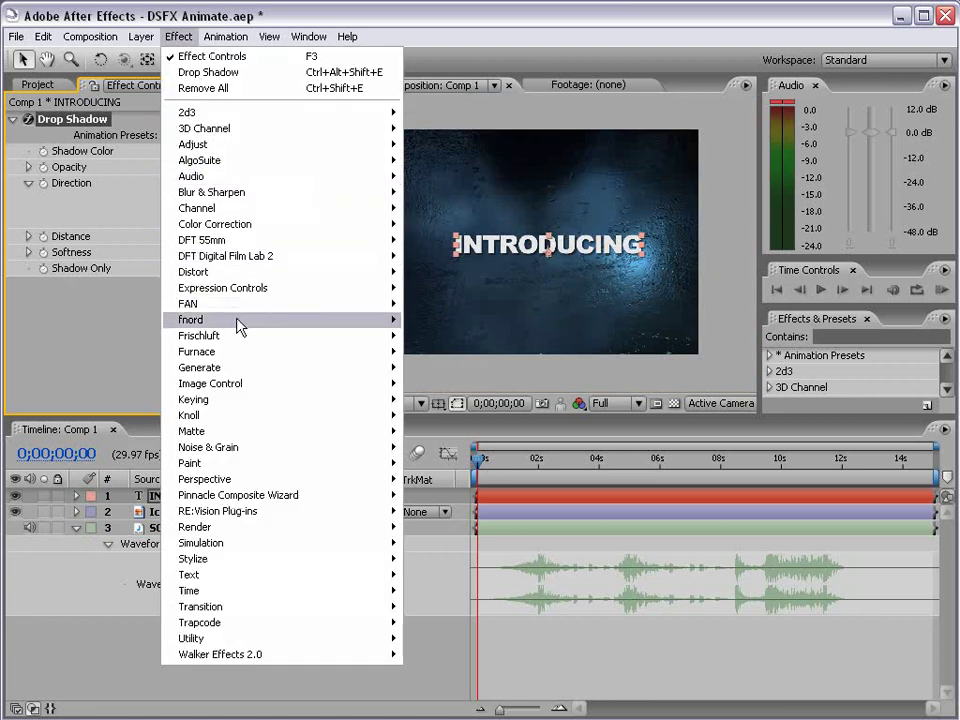
mouse_move(215, 368)
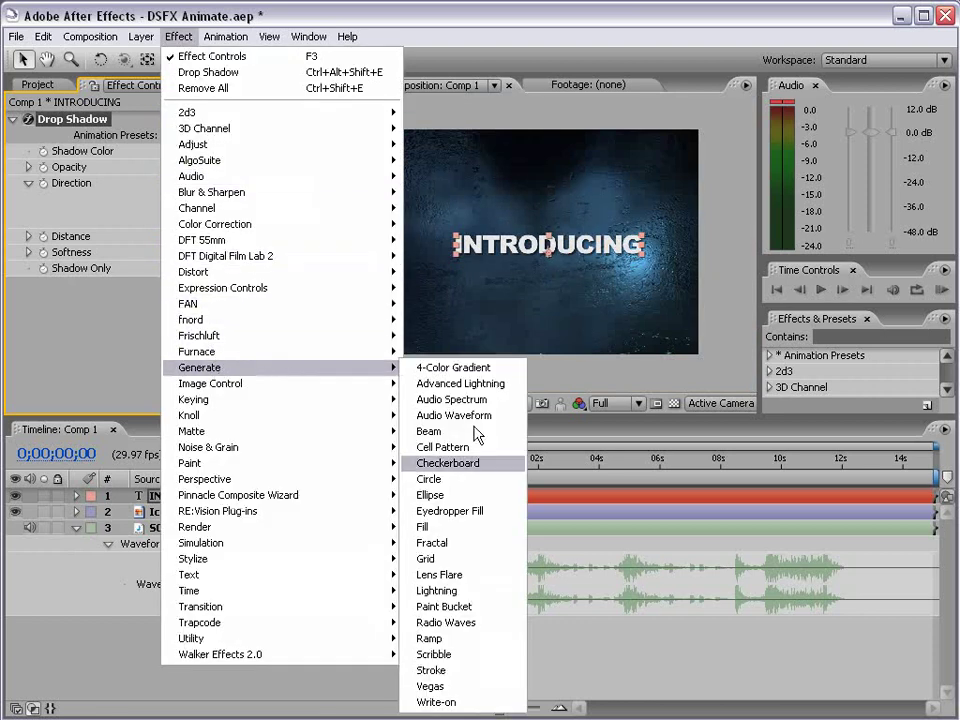
left_click(430, 638)
left_click_drag(33, 281, 50, 106)
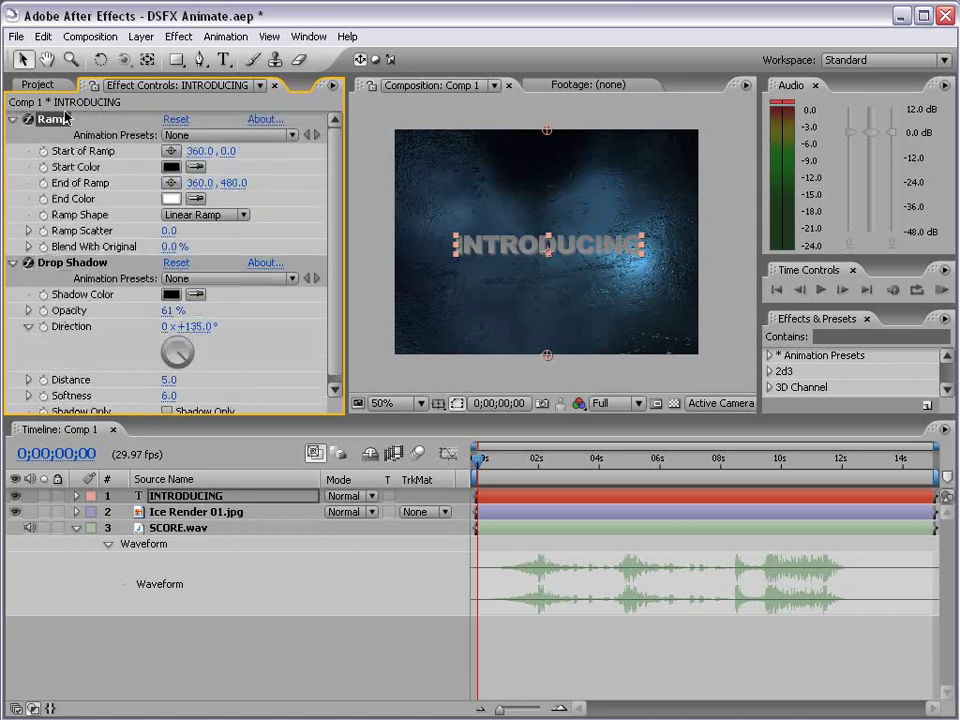
left_click_drag(547, 131, 547, 213)
left_click_drag(547, 355, 547, 268)
- Set the ramp's End Color to blue-grey 7B9AA9 and Start Color to white, lowering the start slightly
left_click(180, 198)
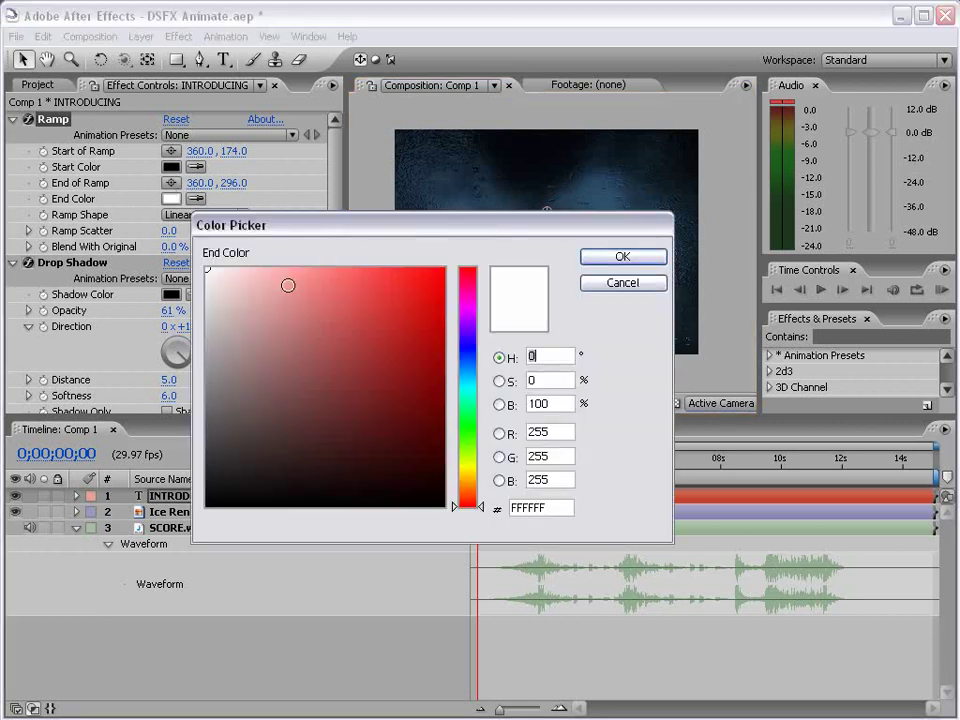
left_click(465, 374)
left_click(276, 348)
left_click(272, 348)
left_click(622, 256)
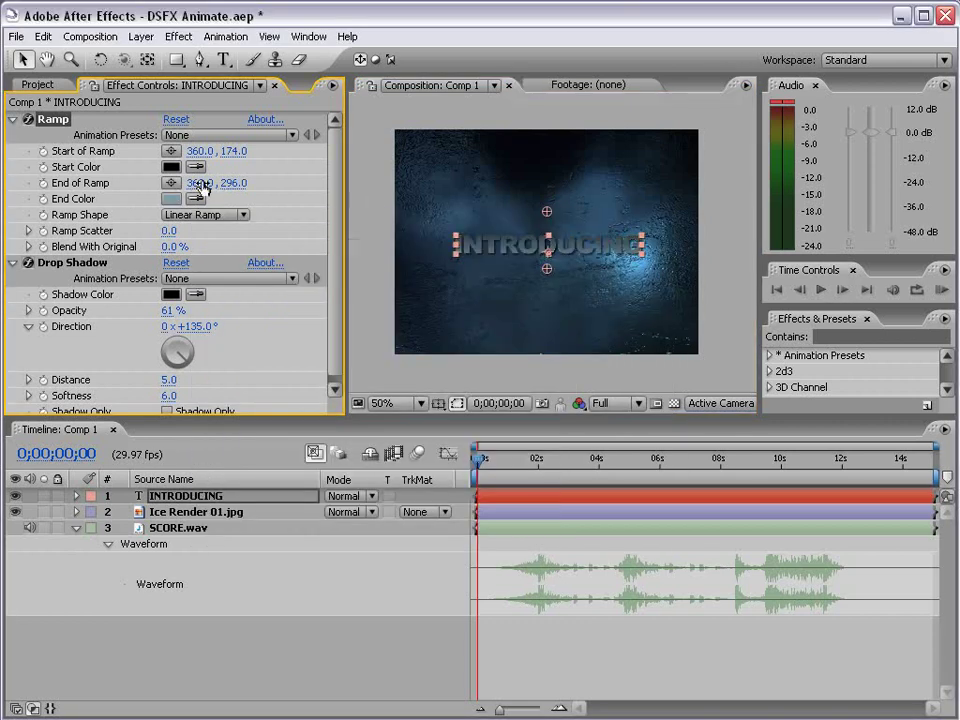
left_click(172, 166)
left_click(207, 269)
left_click(655, 258)
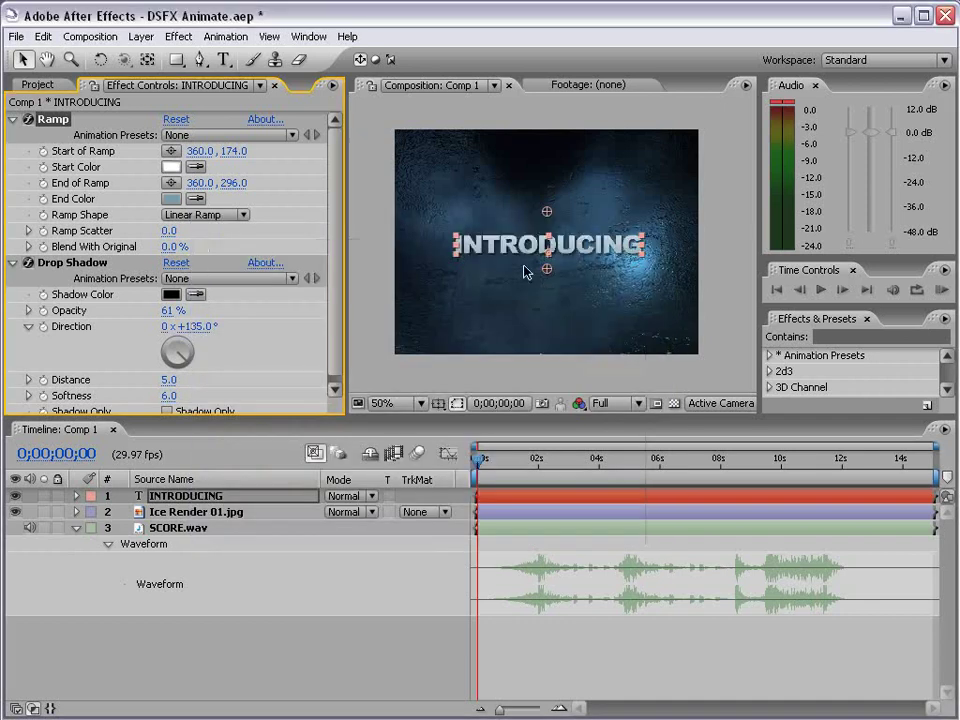
left_click_drag(547, 211, 547, 228)
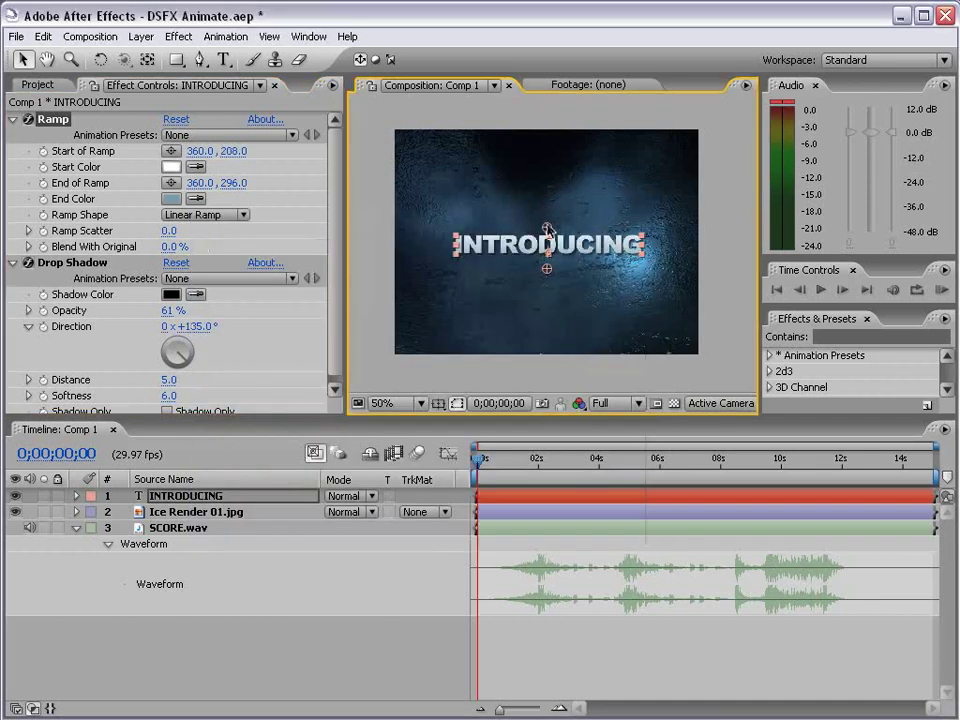
- Apply Glow to INTRODUCING and raise Glow Threshold to about 90%
left_click(178, 36)
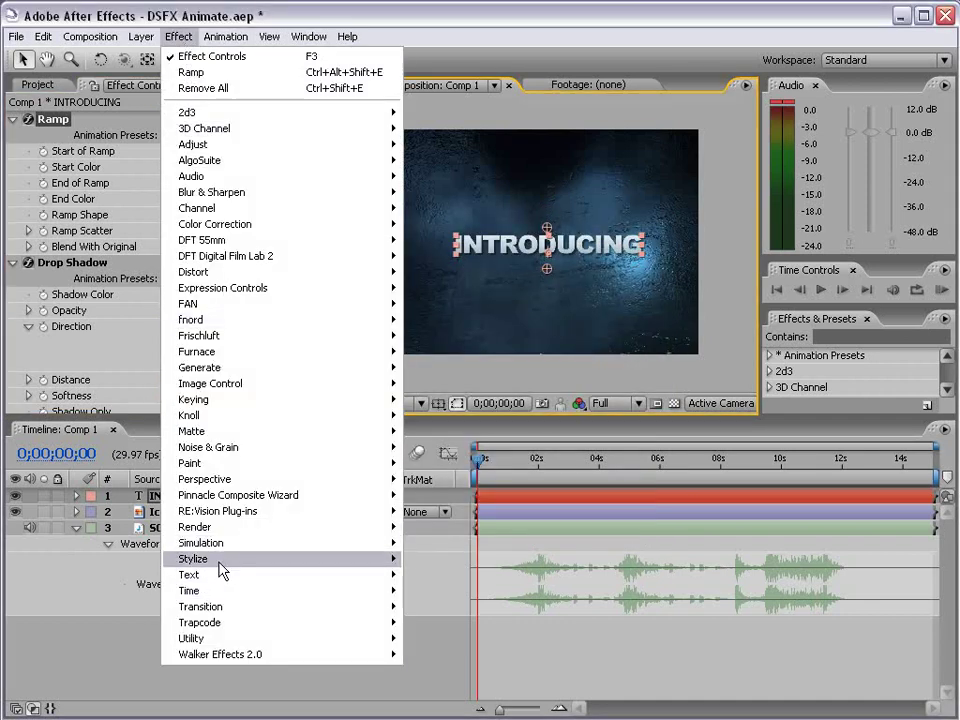
mouse_move(193, 559)
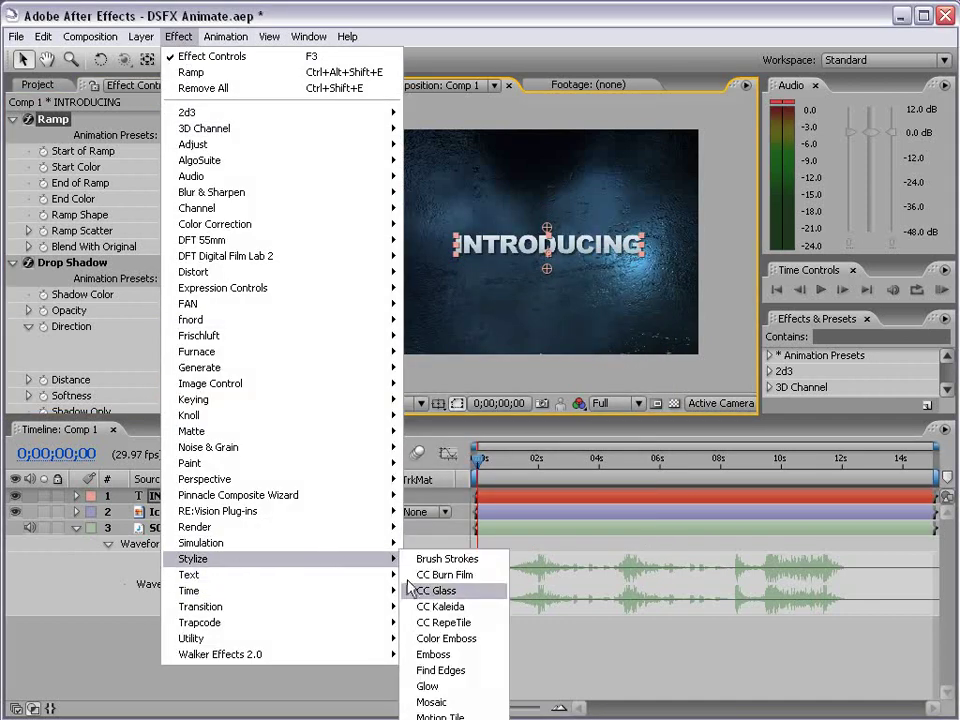
left_click(449, 690)
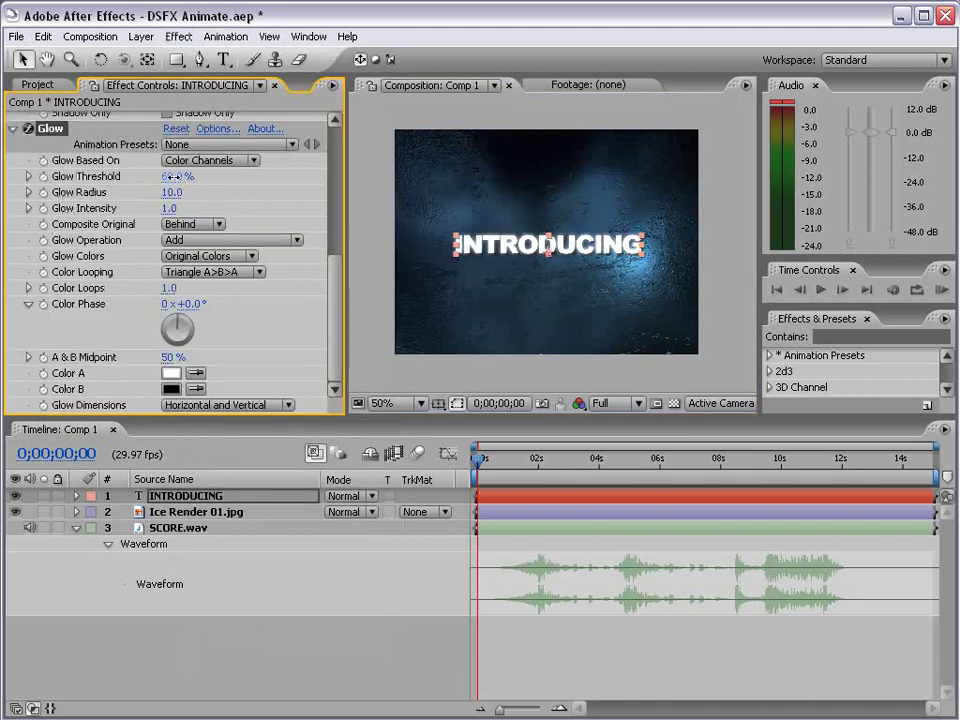
left_click_drag(178, 176, 237, 169)
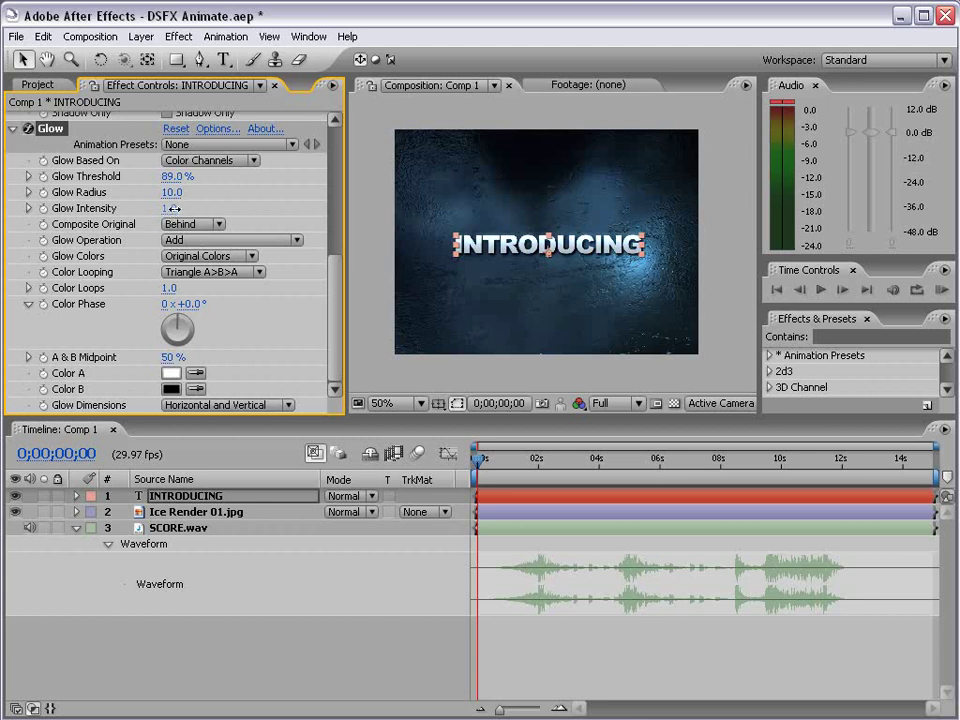
- View the comp at 100%, re-show the SCORE.wav waveform, and set the time to 0;00;01;28
left_click(501, 294)
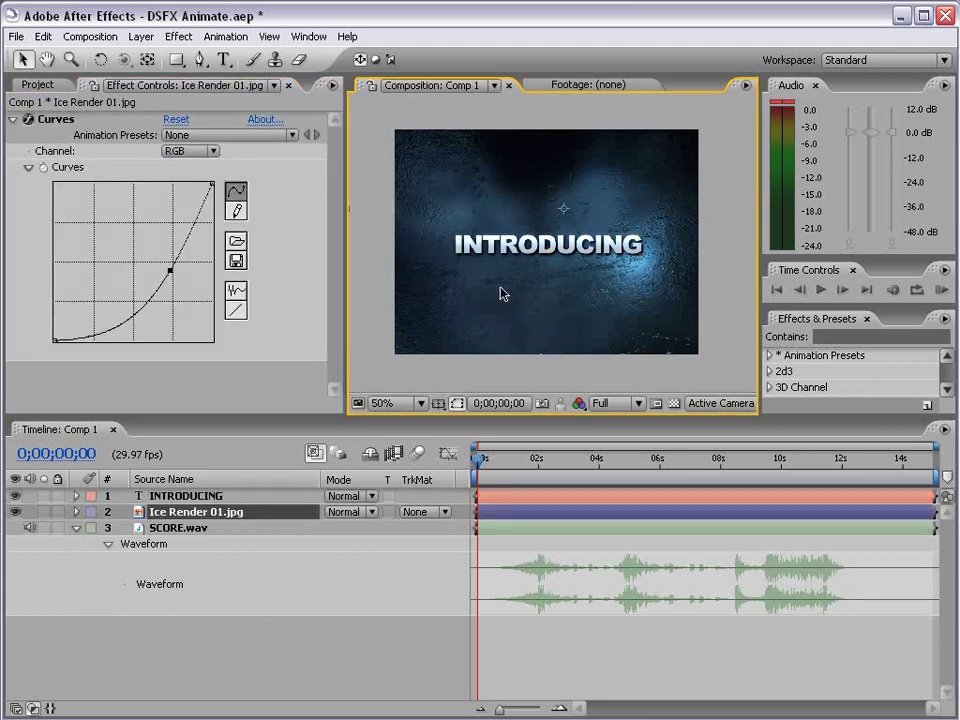
key("slash")
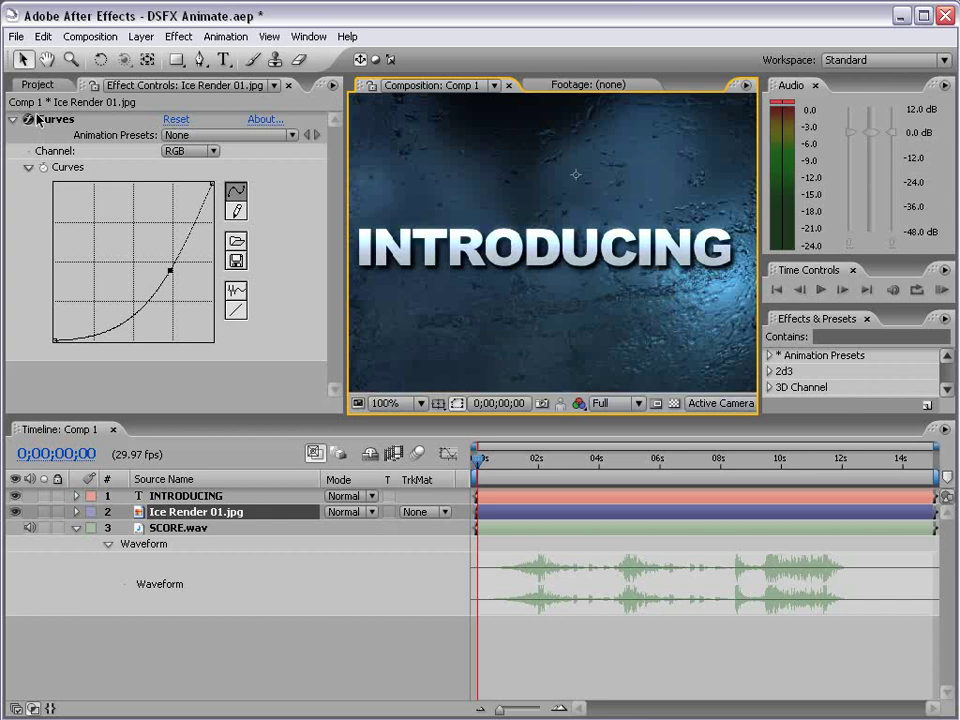
scroll(578, 235, "down", 2)
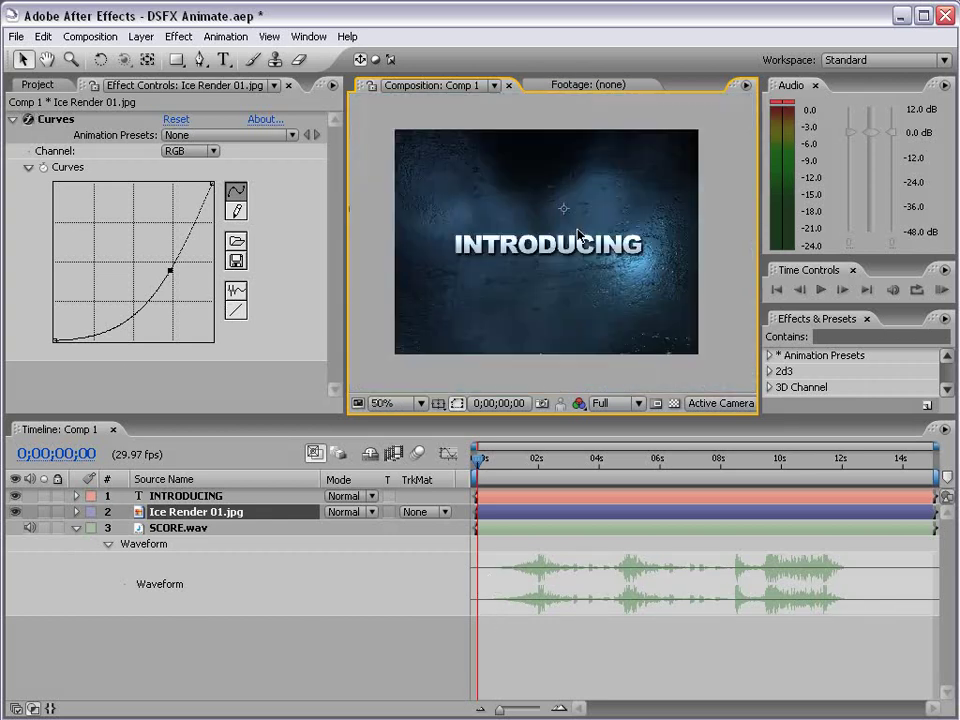
left_click(574, 626)
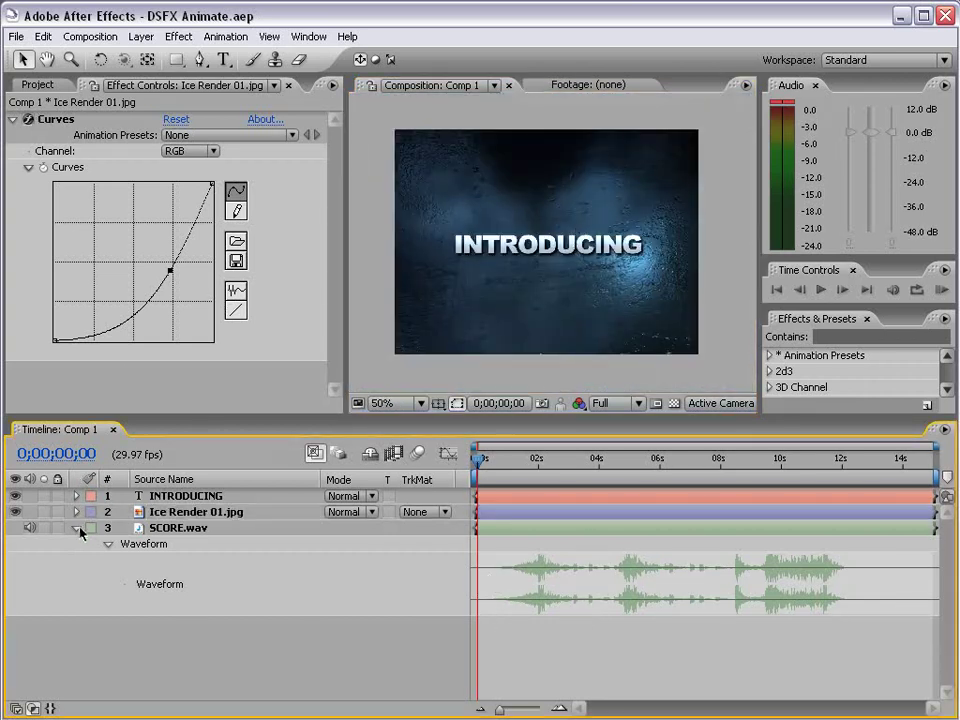
left_click(80, 532)
left_click(505, 246)
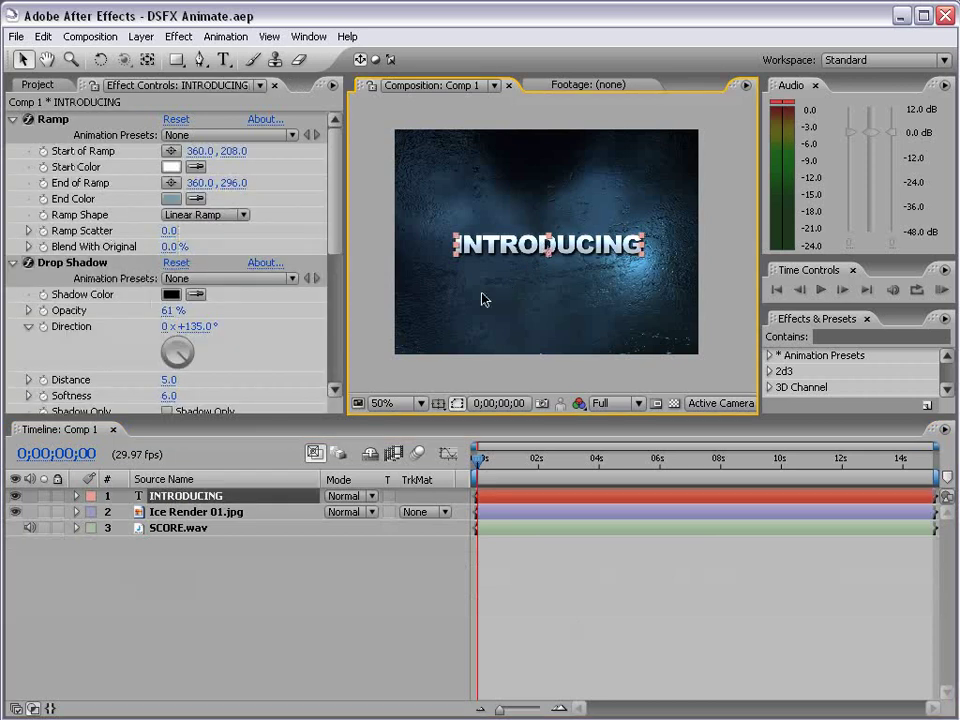
left_click(193, 530)
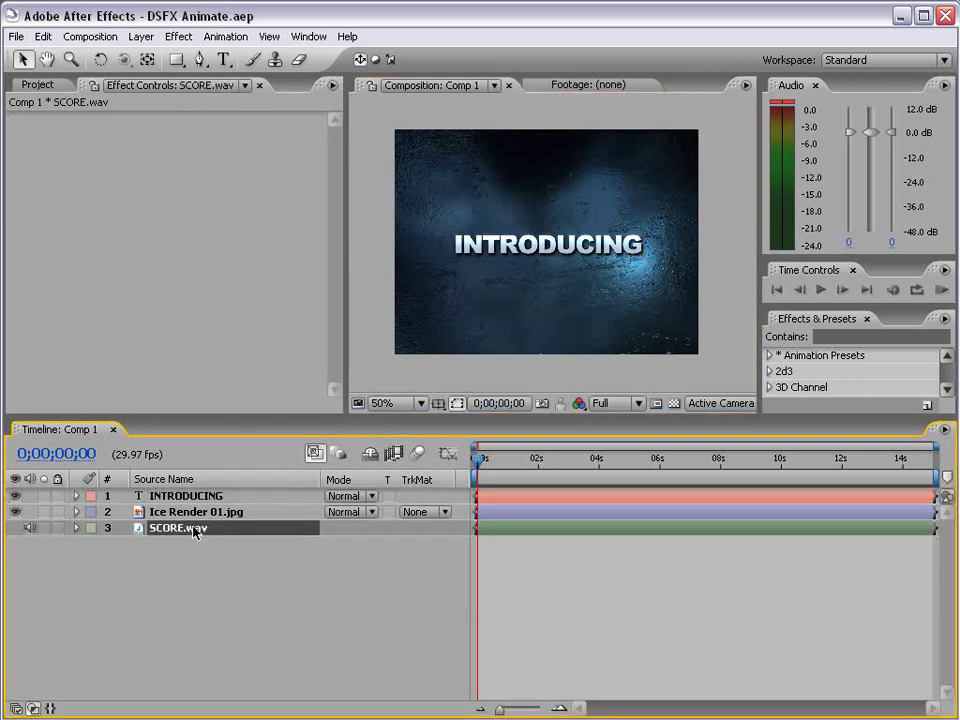
key("l")
key("l")
left_click(517, 464)
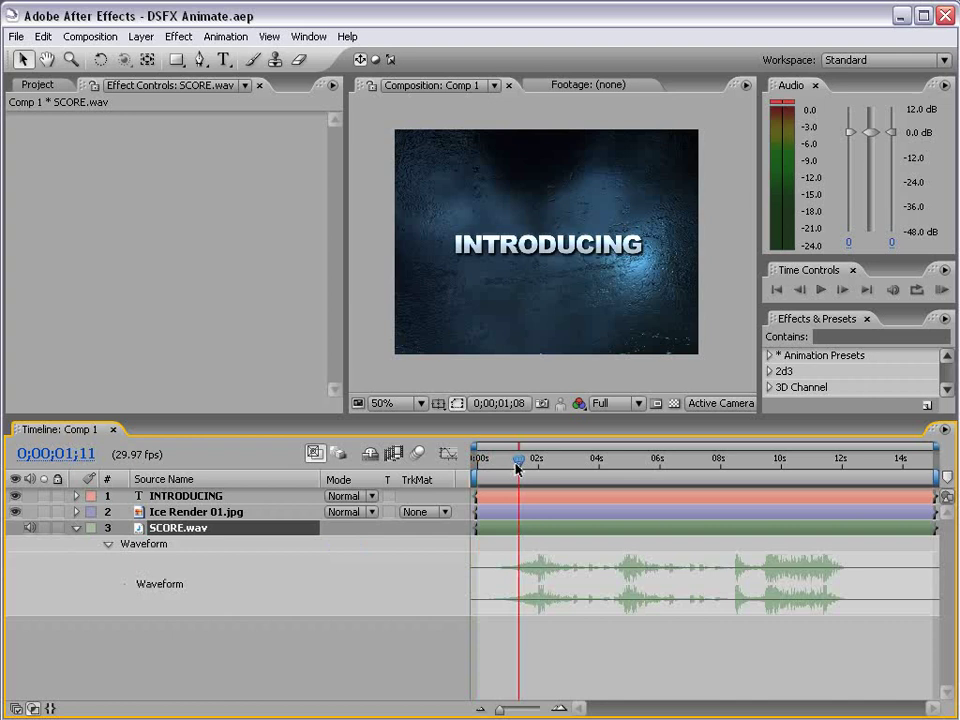
left_click_drag(517, 467, 538, 464)
- Trim the INTRODUCING layer's in-point to 0;00;01;28 with Alt+[
left_click(536, 498)
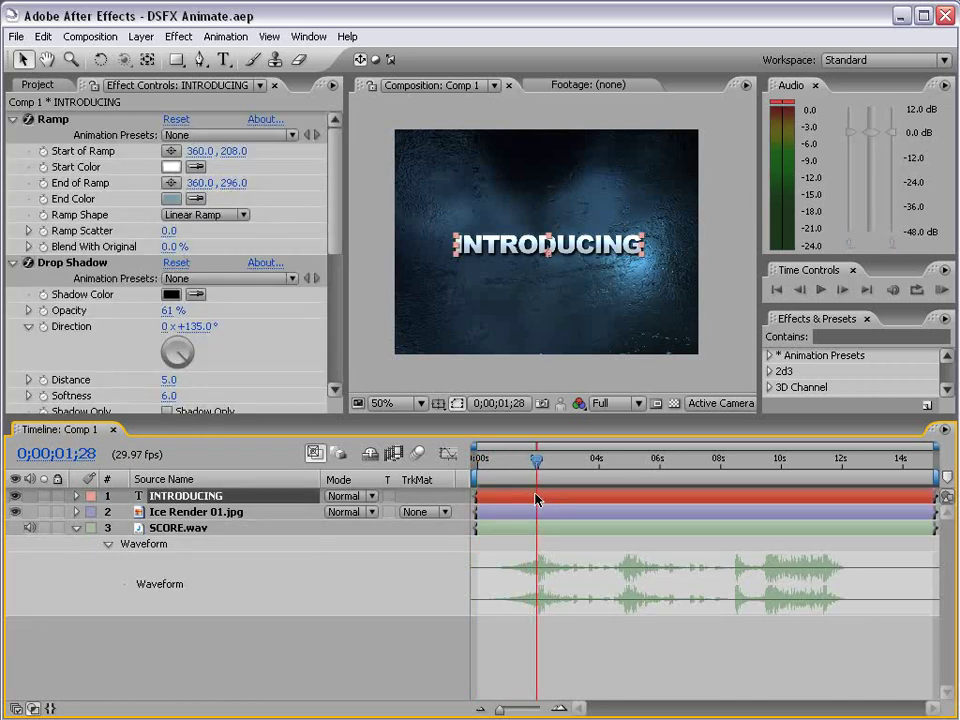
key("alt+bracketleft")
key("equal")
key("equal")
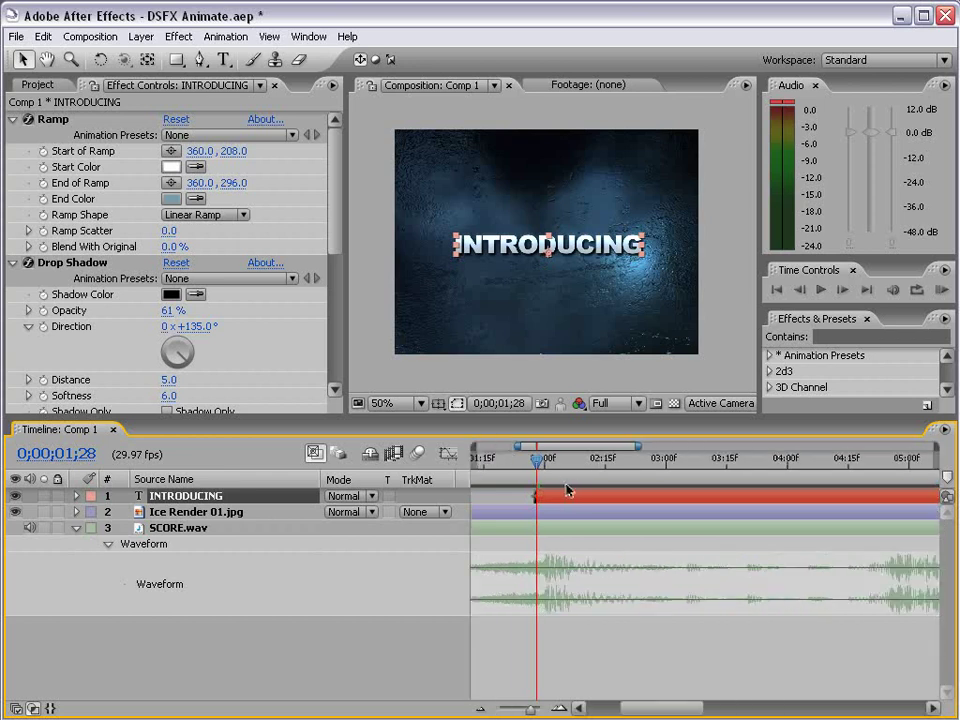
left_click(75, 496)
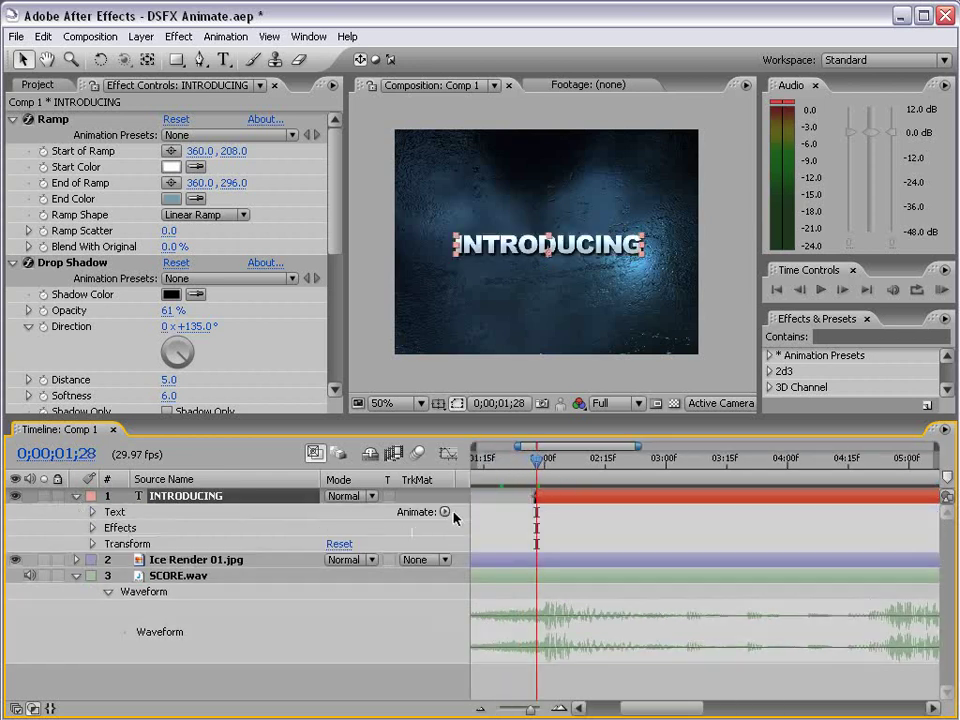
left_click(76, 496)
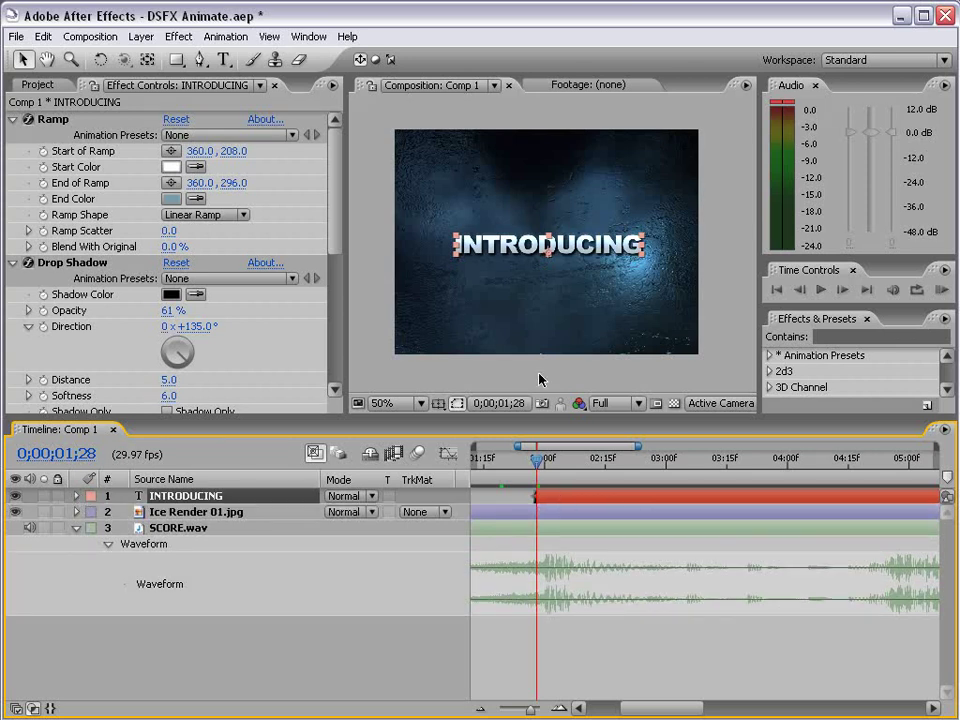
key("semicolon")
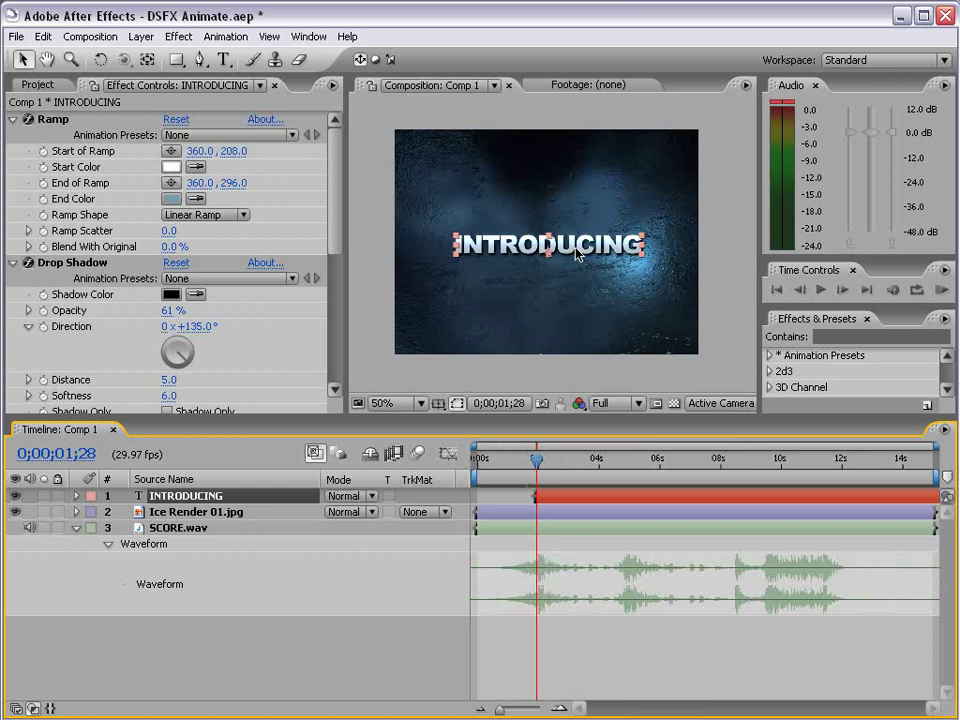
- Reveal INTRODUCING's Scale and set its first keyframe at 0;00;01;28
key("s")
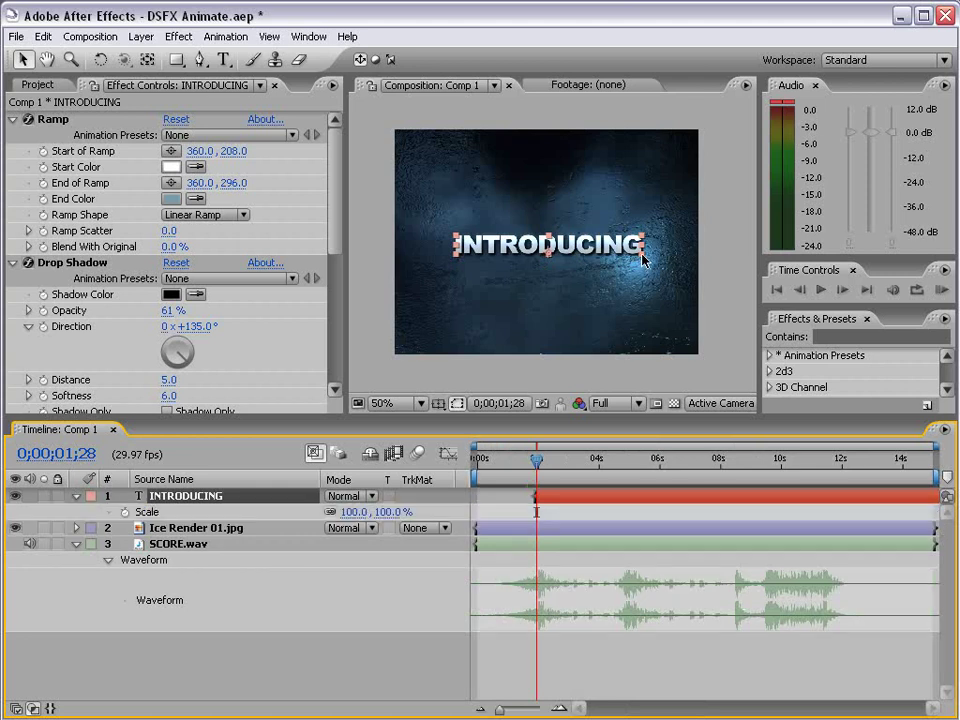
left_click(125, 512)
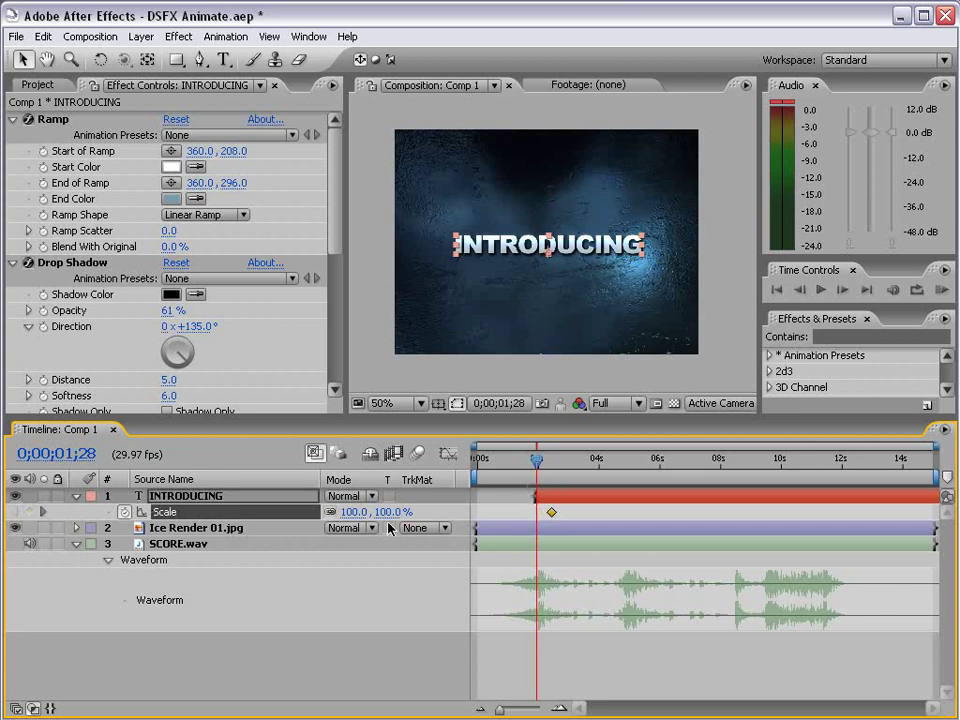
left_click_drag(389, 512, 683, 497)
scroll(563, 317, "up", 2)
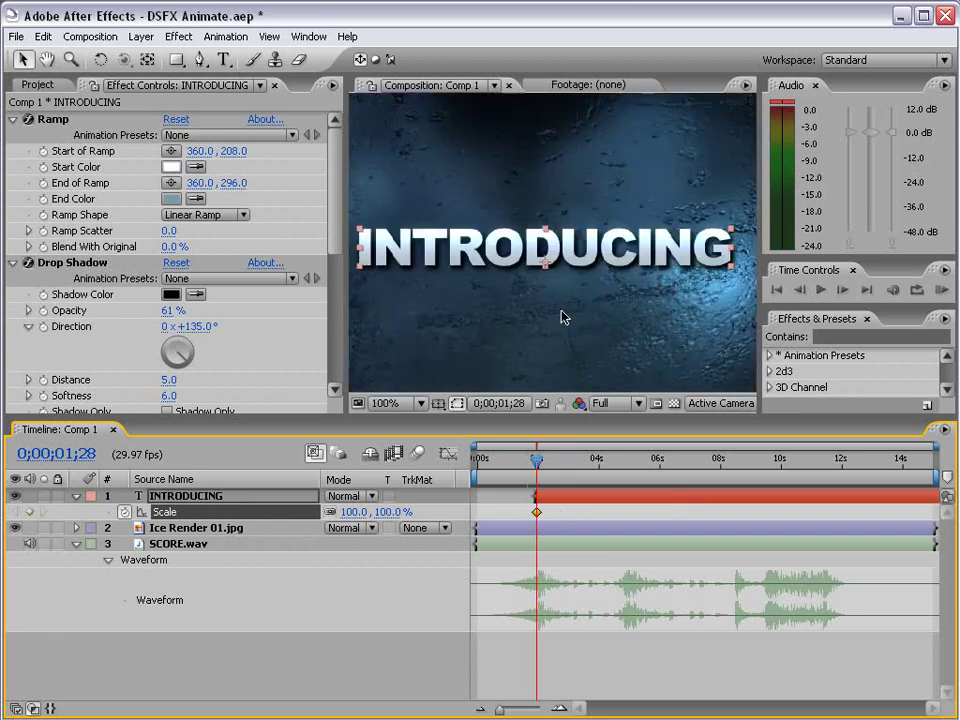
- Reposition the text's anchor point with the Pan Behind tool
left_click(148, 60)
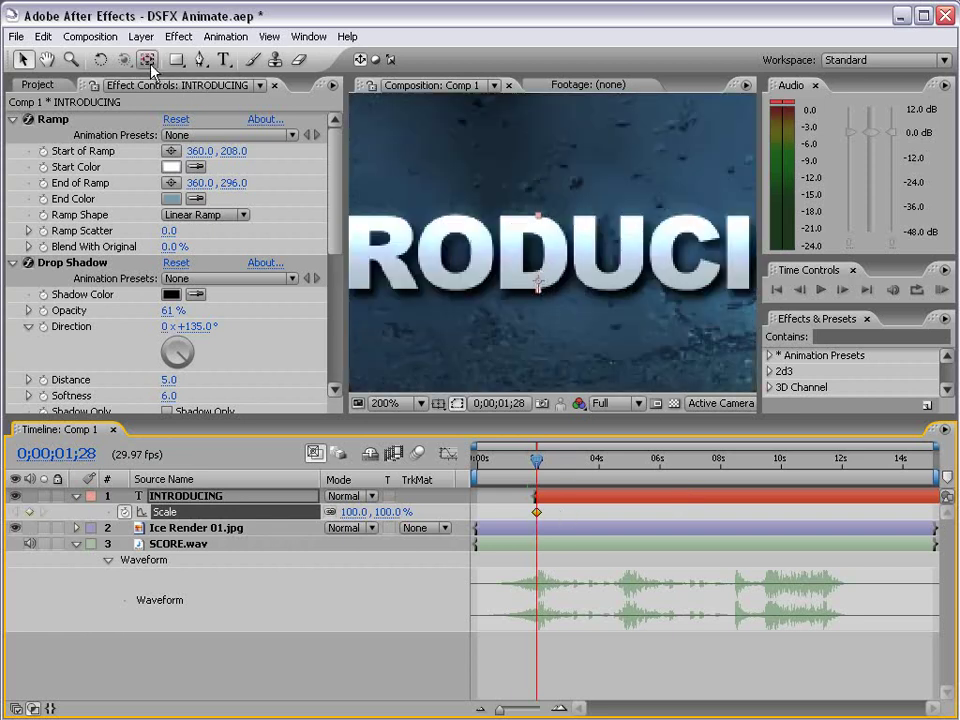
left_click_drag(539, 285, 533, 257)
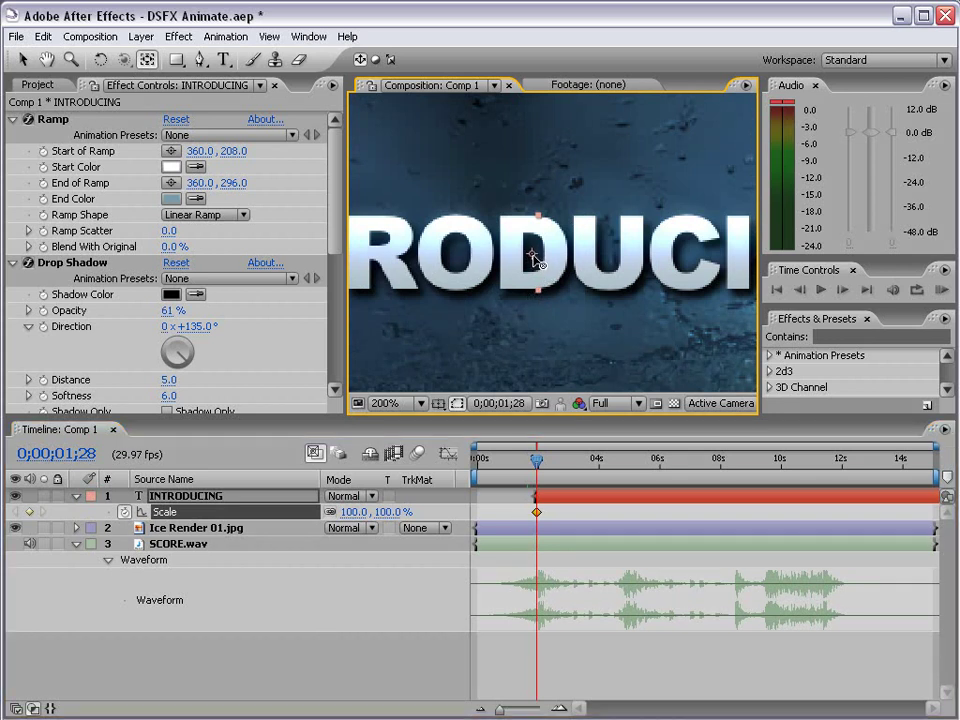
scroll(572, 276, "down", 2)
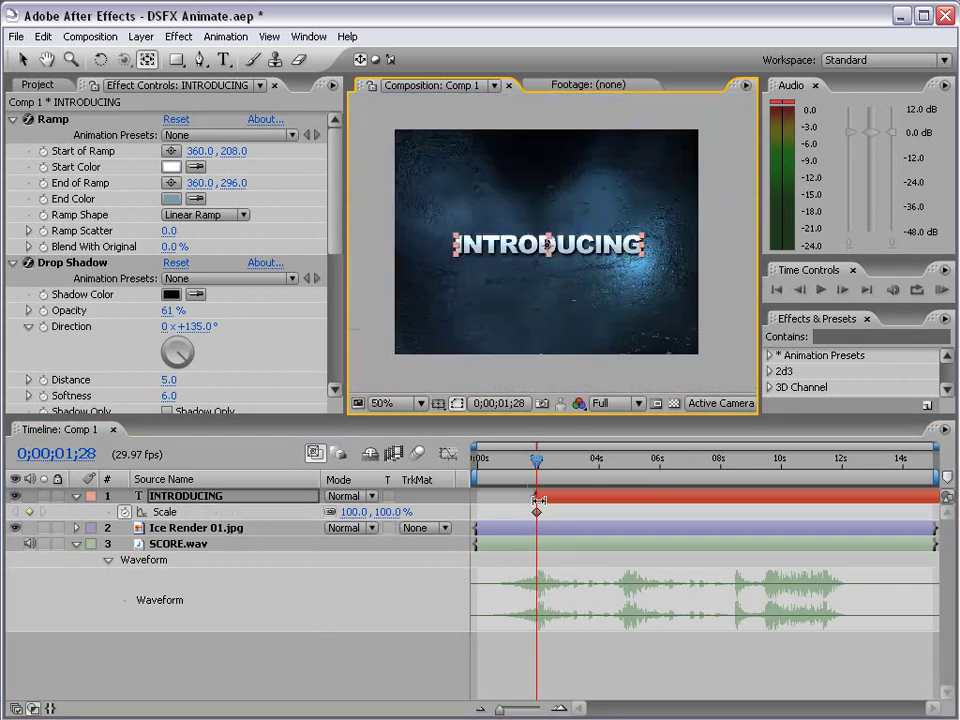
key("v")
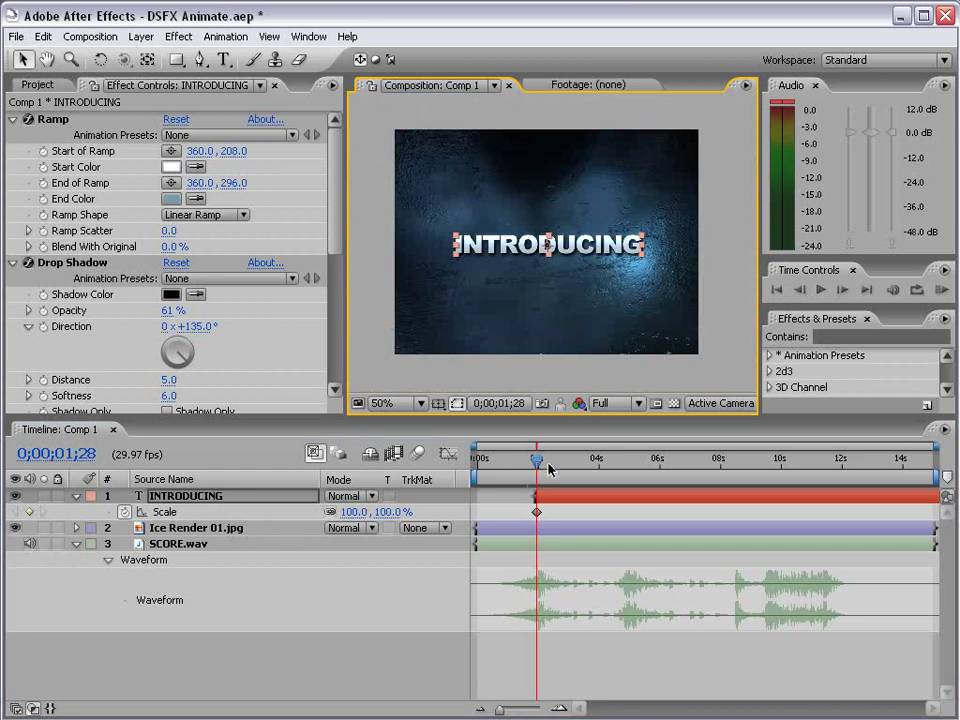
- Add a Scale keyframe near 0;00;02;08 so the text shrinks from 6884% to 100%
mouse_move(537, 459)
left_mouse_down()
mouse_move(546, 459)
mouse_move(539, 464)
left_mouse_up()
left_click(31, 512)
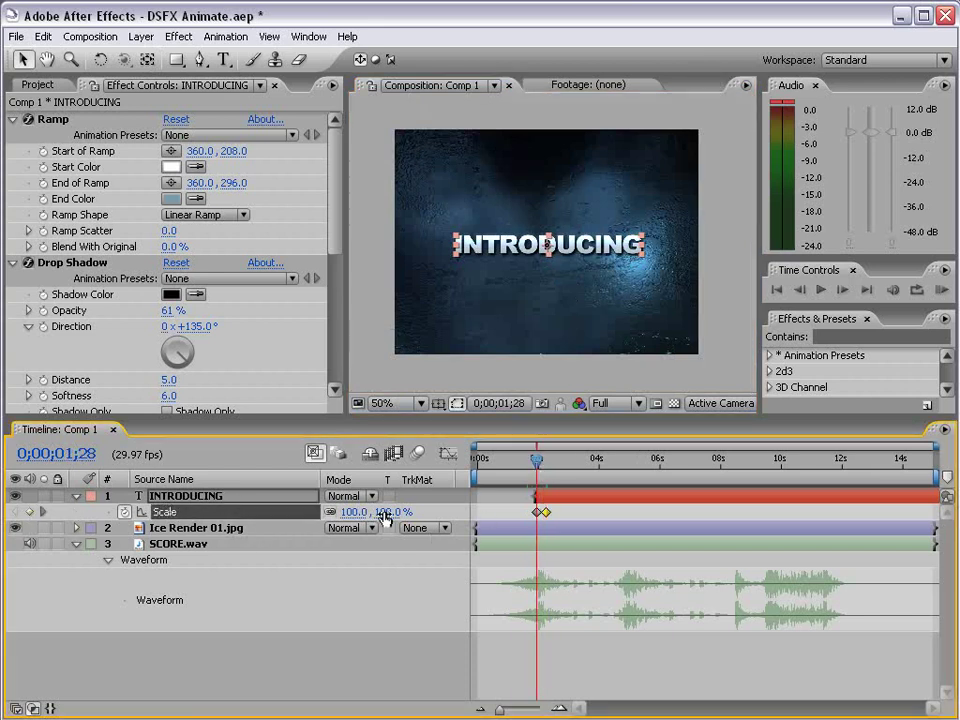
left_click_drag(386, 511, 946, 494)
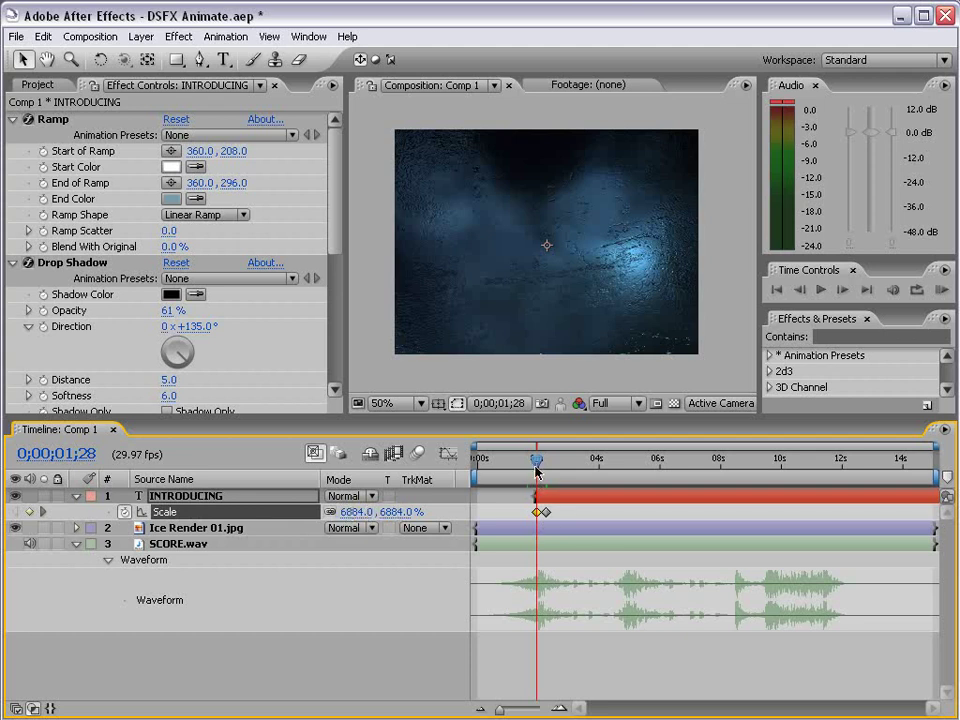
left_click_drag(537, 470, 548, 460)
key("equal")
key("equal")
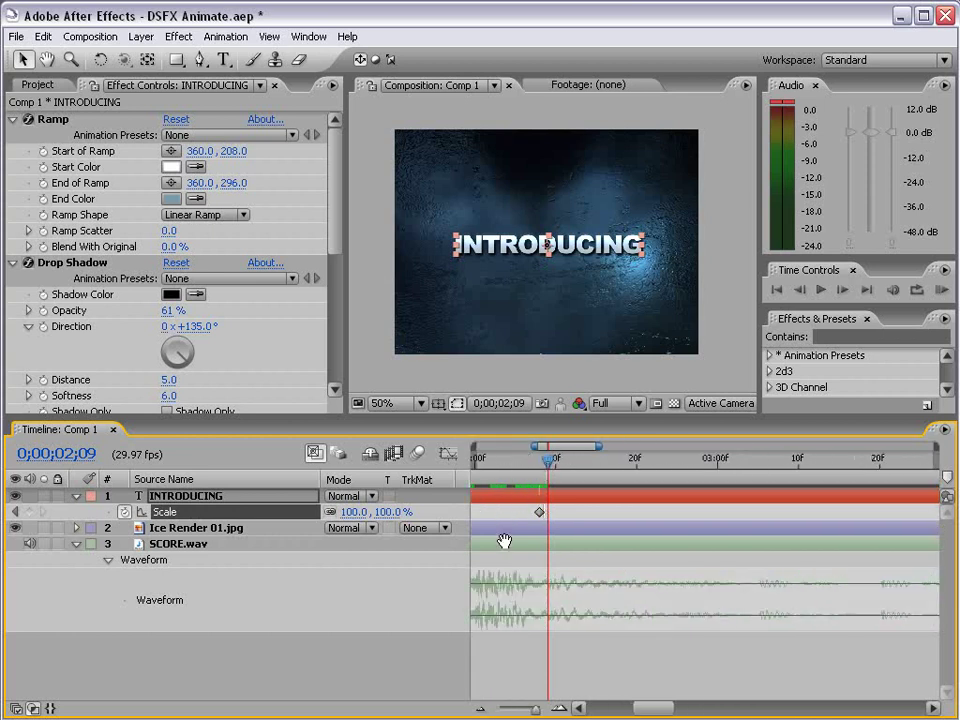
left_click_drag(504, 541, 616, 517)
left_click_drag(641, 454, 681, 462)
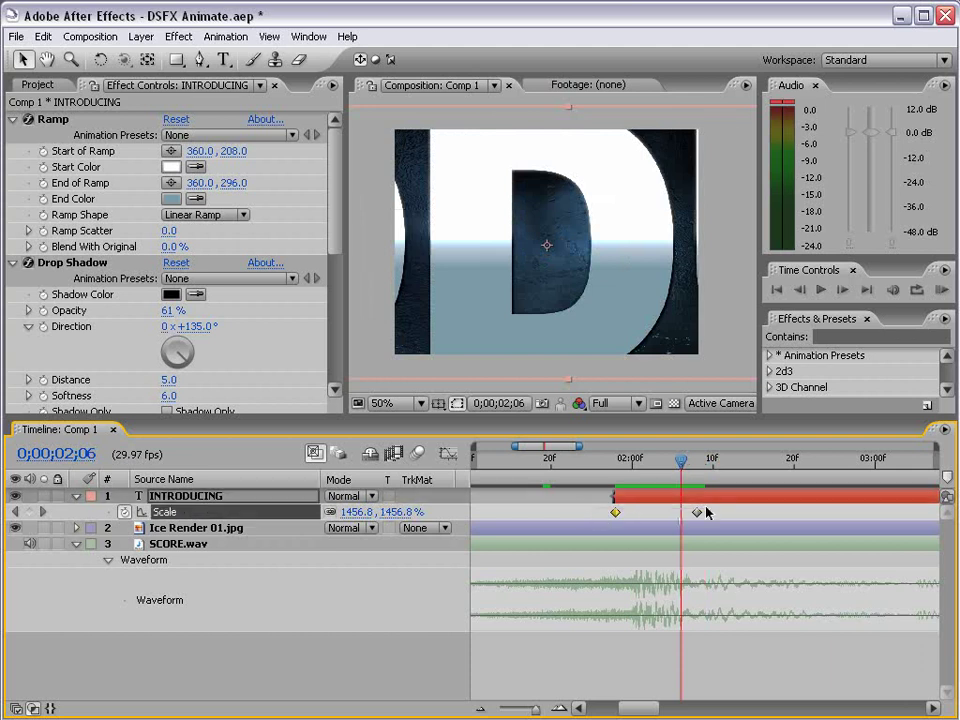
- Apply Exponential Scale to the two Scale keyframes to generate in-between keyframes
left_click(697, 512, "shift")
right_click(617, 515)
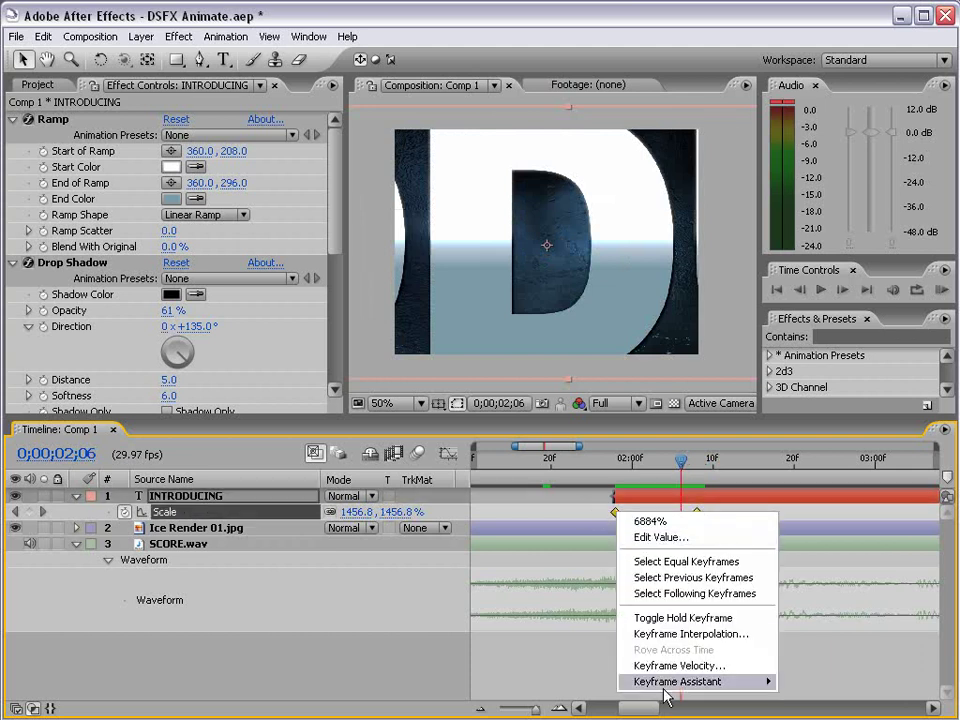
mouse_move(720, 681)
left_click(855, 684)
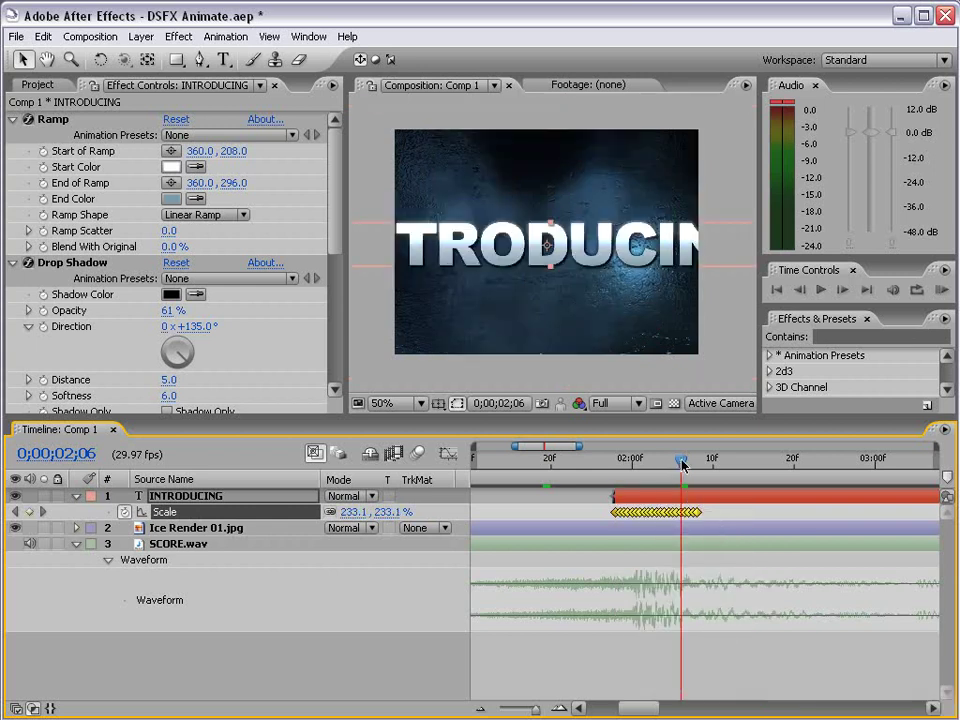
left_click_drag(682, 463, 648, 487)
- Enable Motion Blur and RAM-preview the opening three seconds
key("F4")
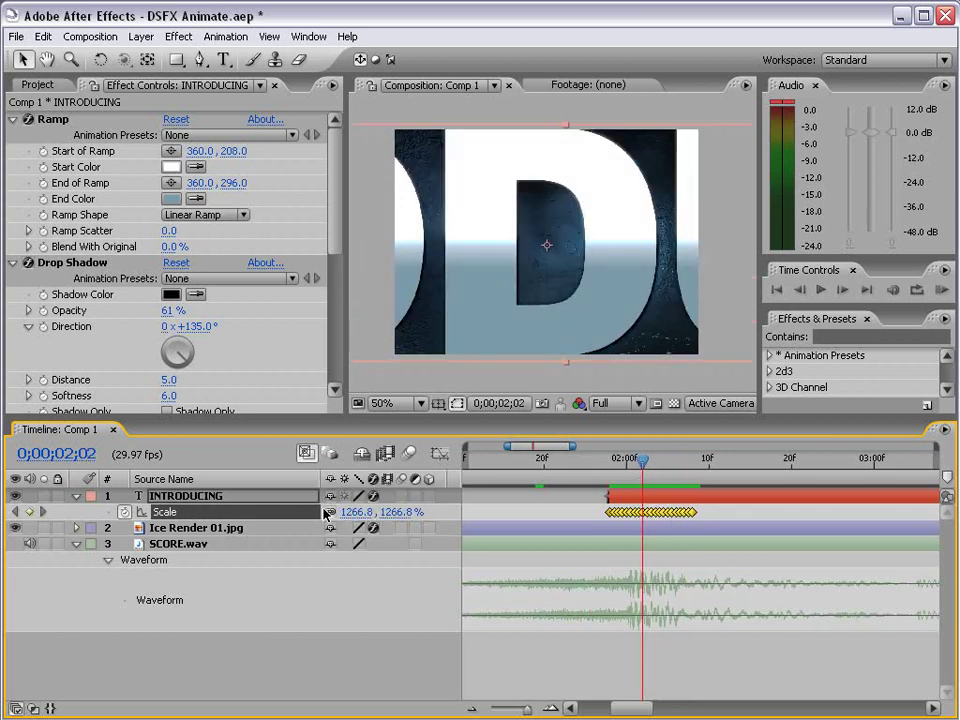
left_click(408, 453)
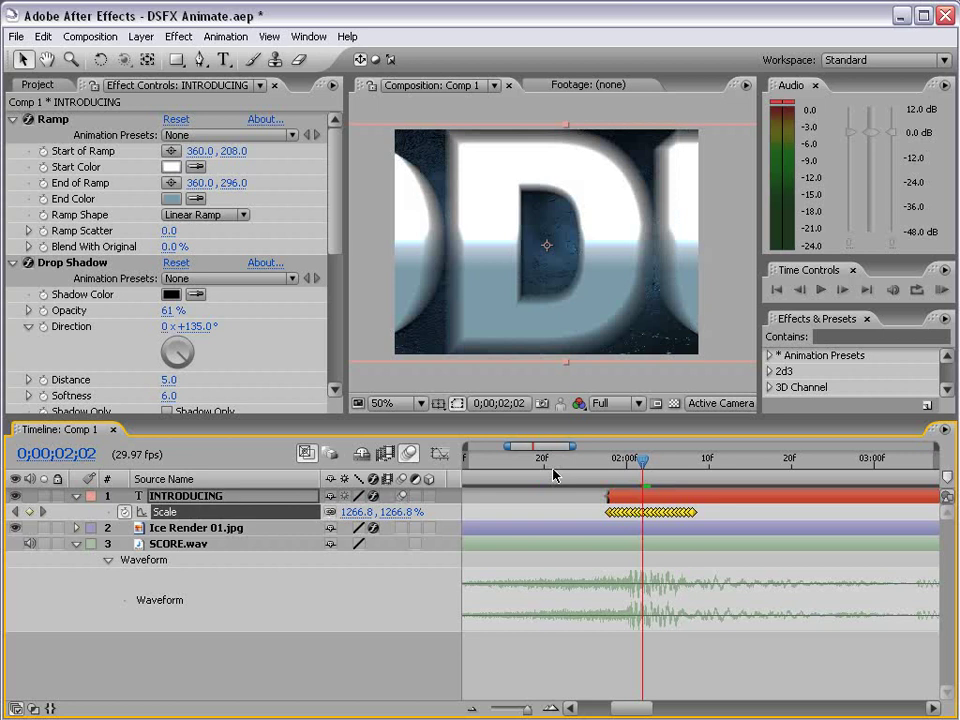
left_click_drag(620, 470, 703, 466)
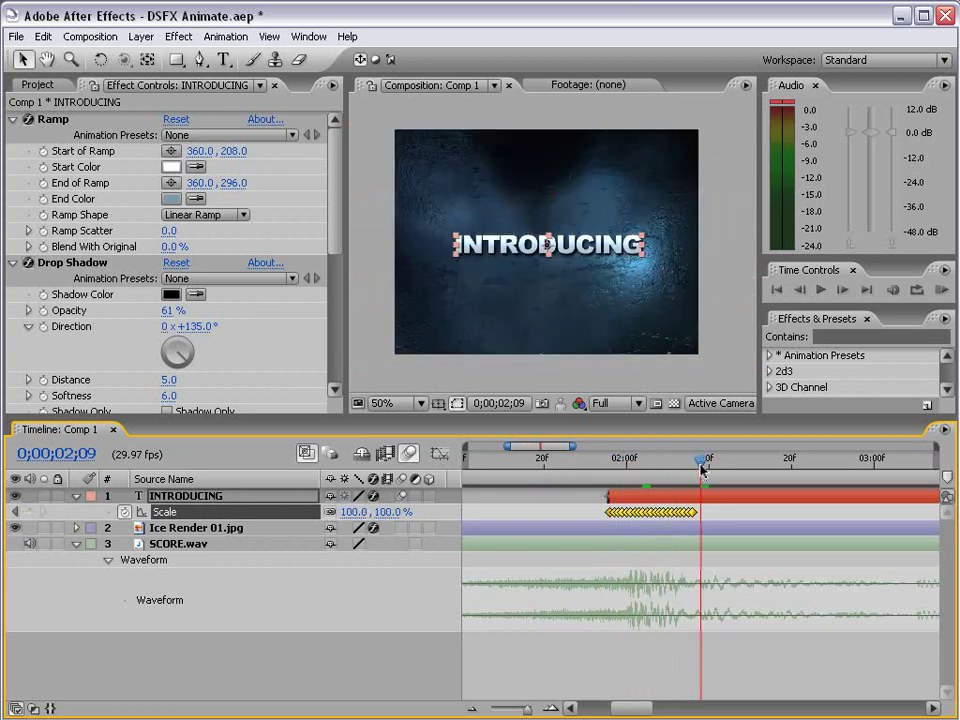
key("minus")
left_click_drag(576, 460, 614, 462)
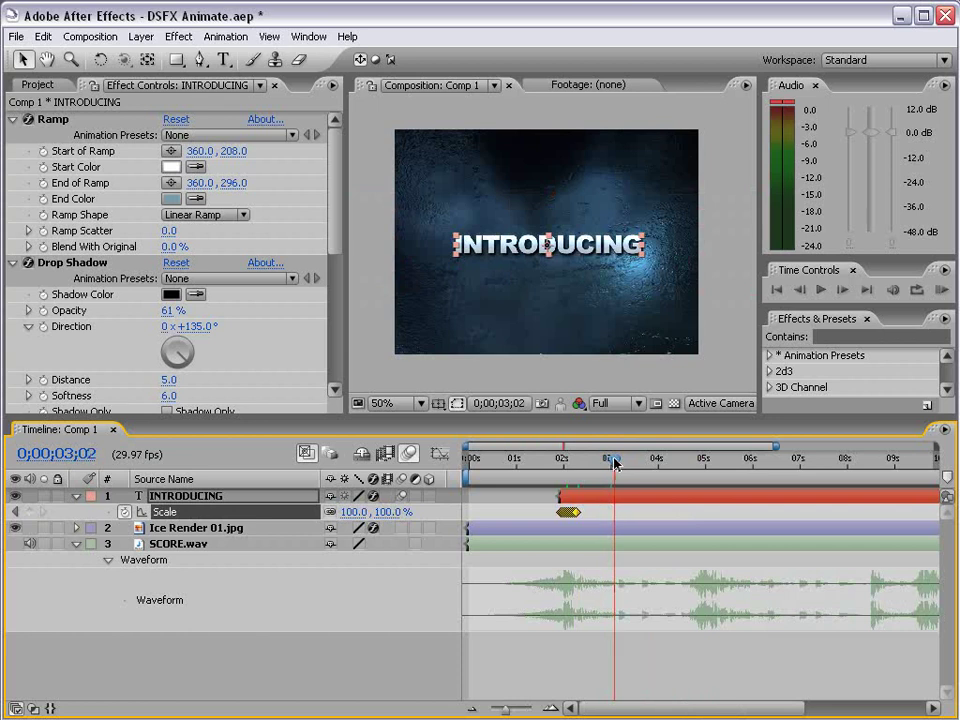
key("KP_0")
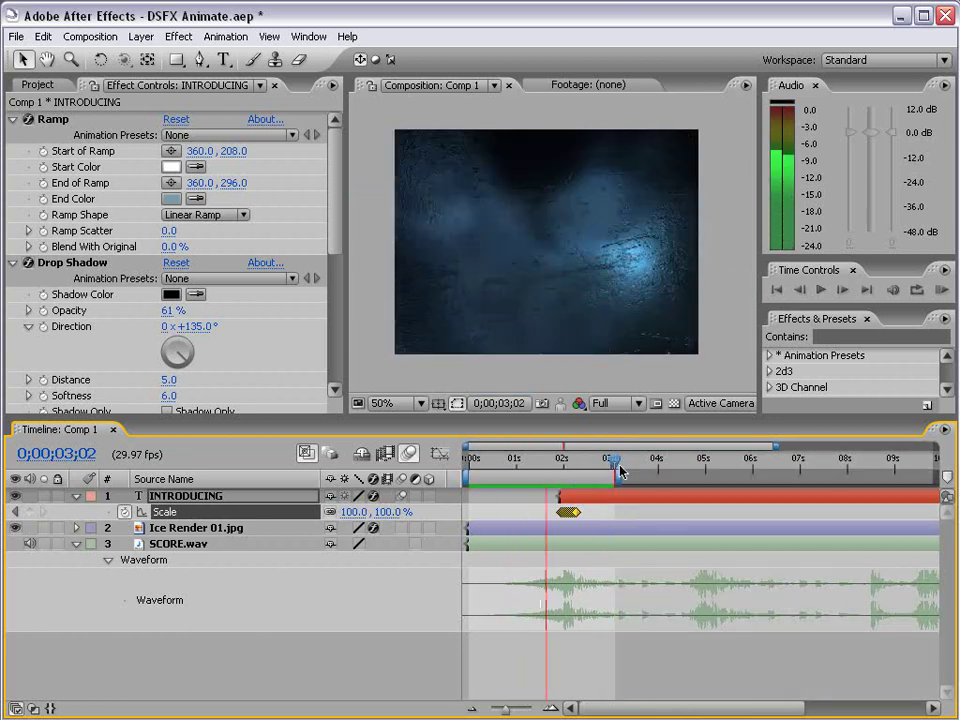
- Bunch the Scale keyframes for a faster zoom and slide the layer to start at 2;00
left_click(566, 466)
scroll(566, 466, "up", 8)
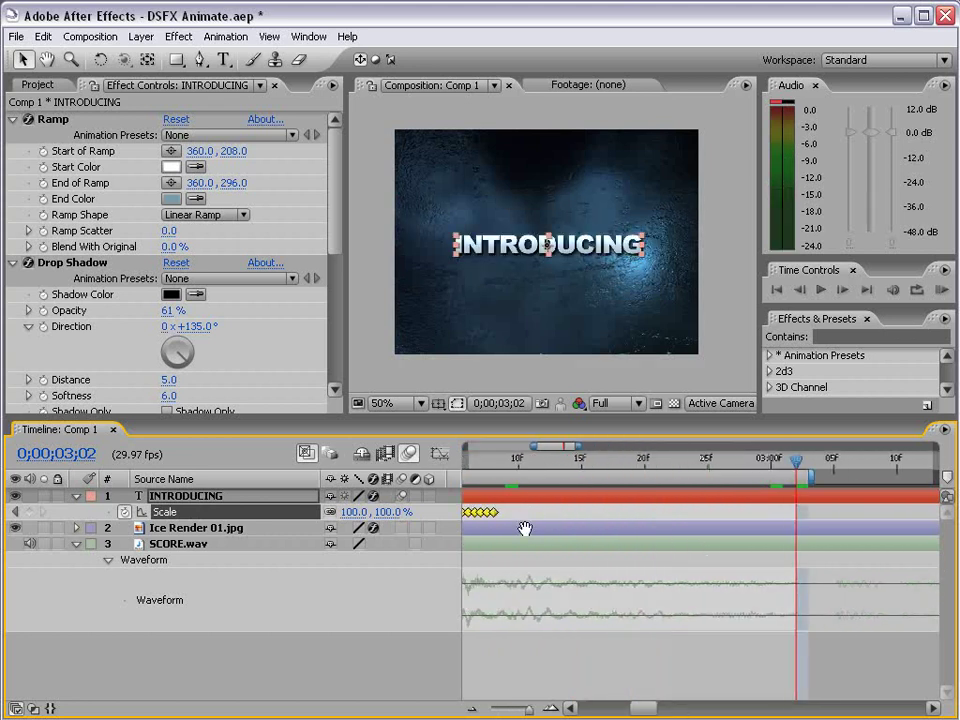
left_click_drag(648, 517, 572, 515)
left_click_drag(506, 462, 594, 465)
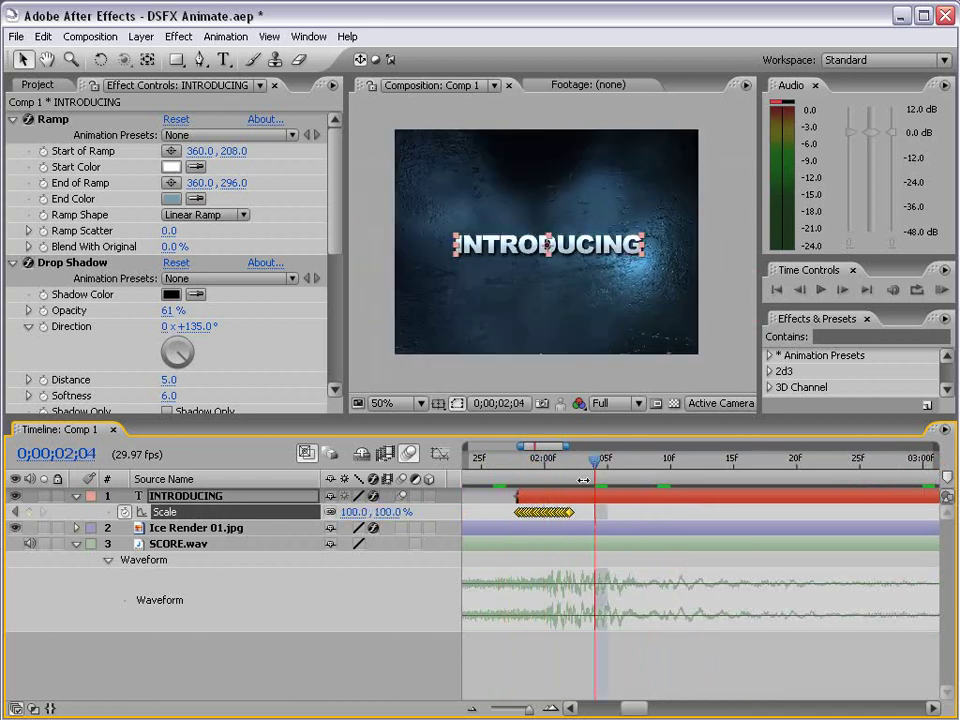
left_click_drag(537, 502, 563, 505)
- Trim the INTRODUCING layer's out point to 0;00;04;27 with Alt+]
key("i")
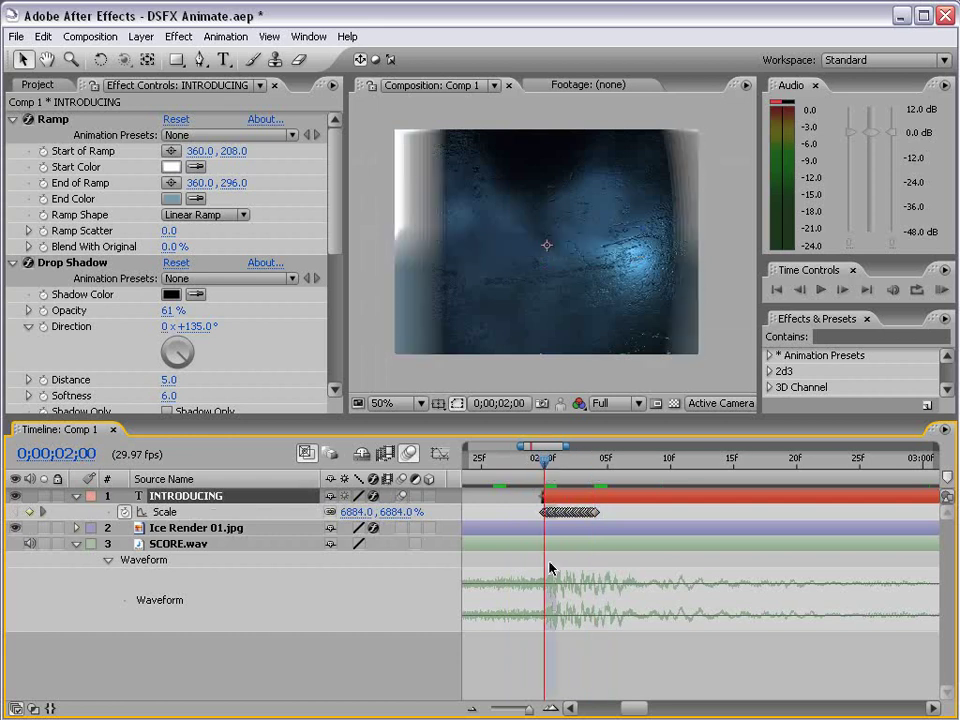
key("minus")
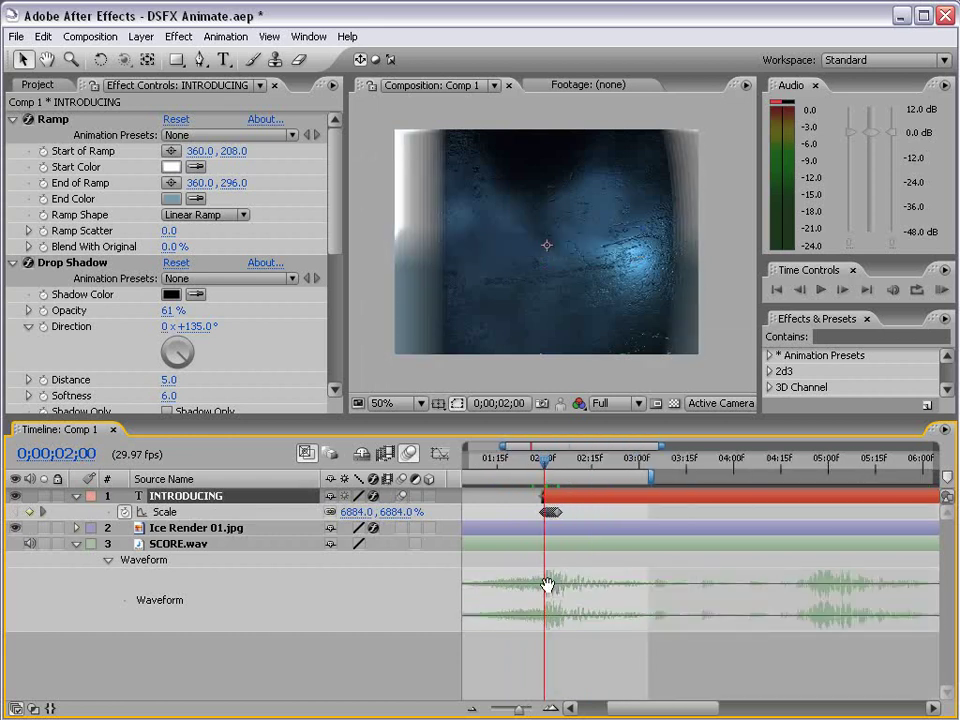
left_click_drag(548, 585, 675, 583)
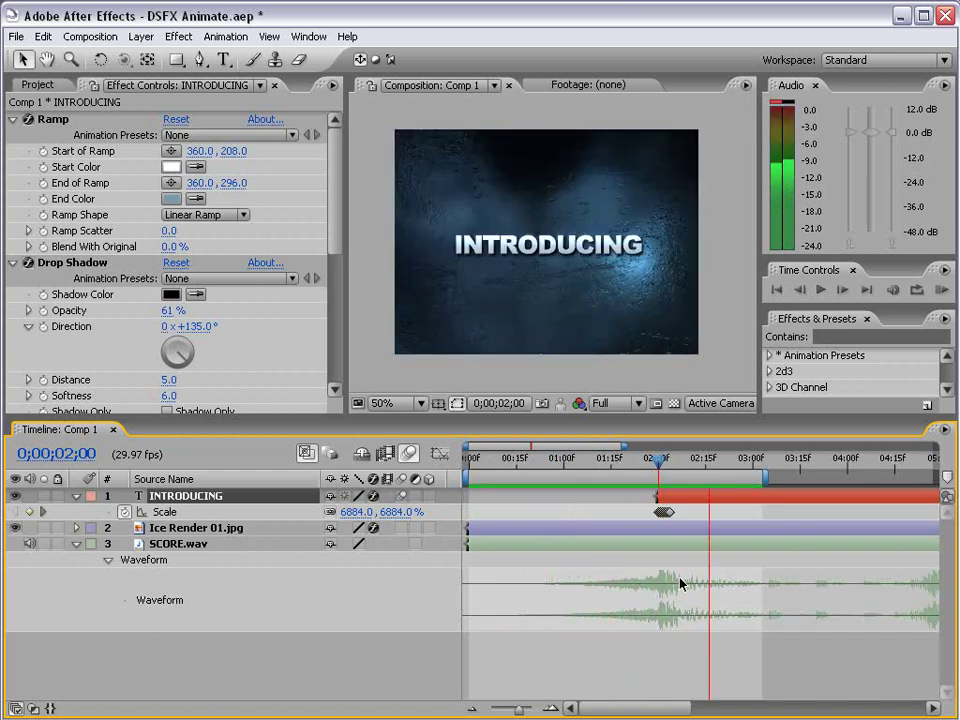
key("minus")
key("minus")
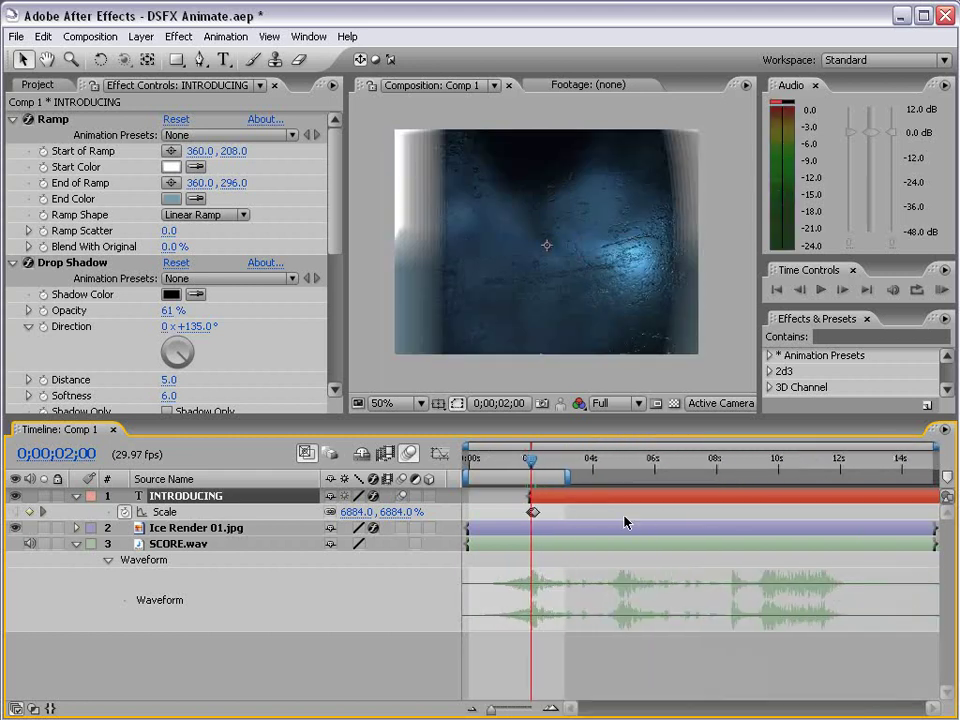
left_click_drag(537, 467, 621, 467)
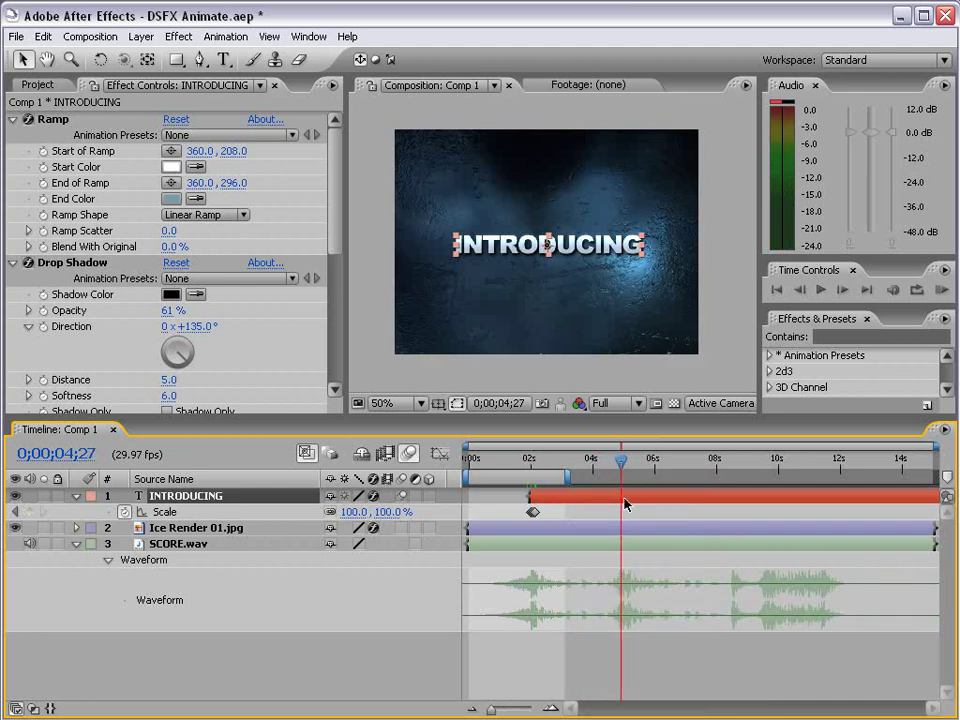
key("alt+bracketright")
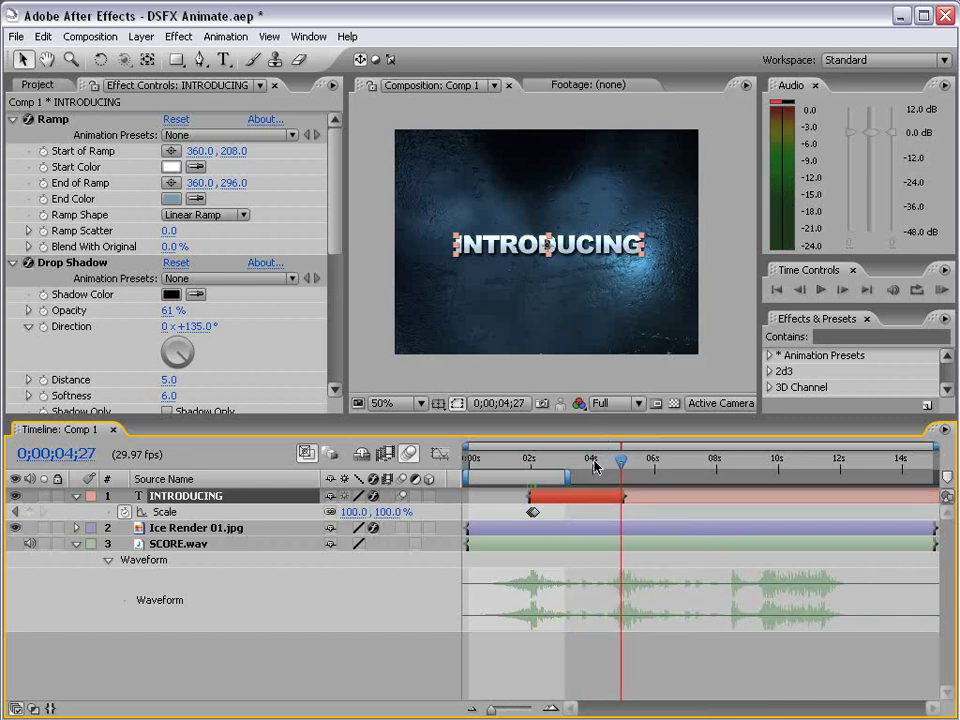
- Add a Tracking animator to the INTRODUCING text layer at 2;03
mouse_move(533, 462)
left_mouse_down()
mouse_move(546, 467)
mouse_move(532, 467)
left_mouse_up()
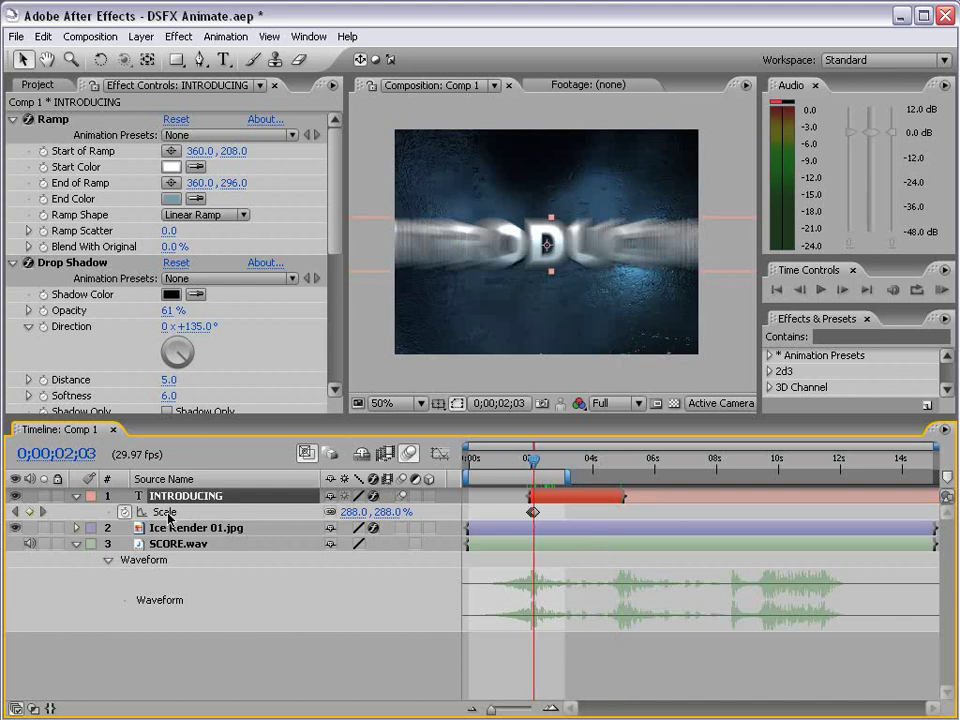
left_click(75, 497)
left_click(75, 497)
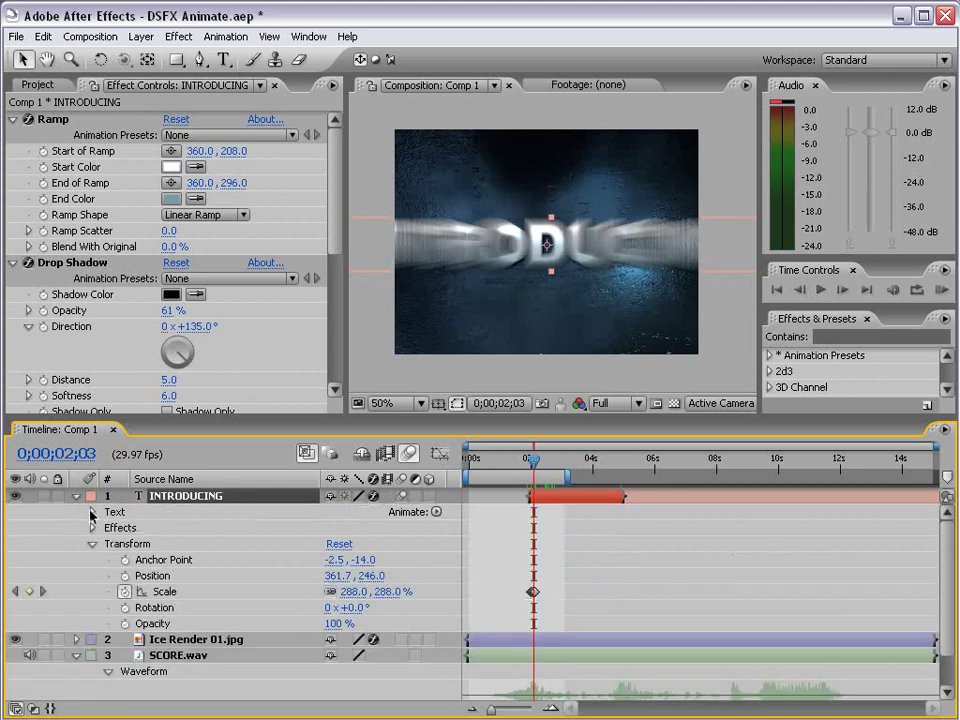
left_click(92, 512)
left_click(438, 514)
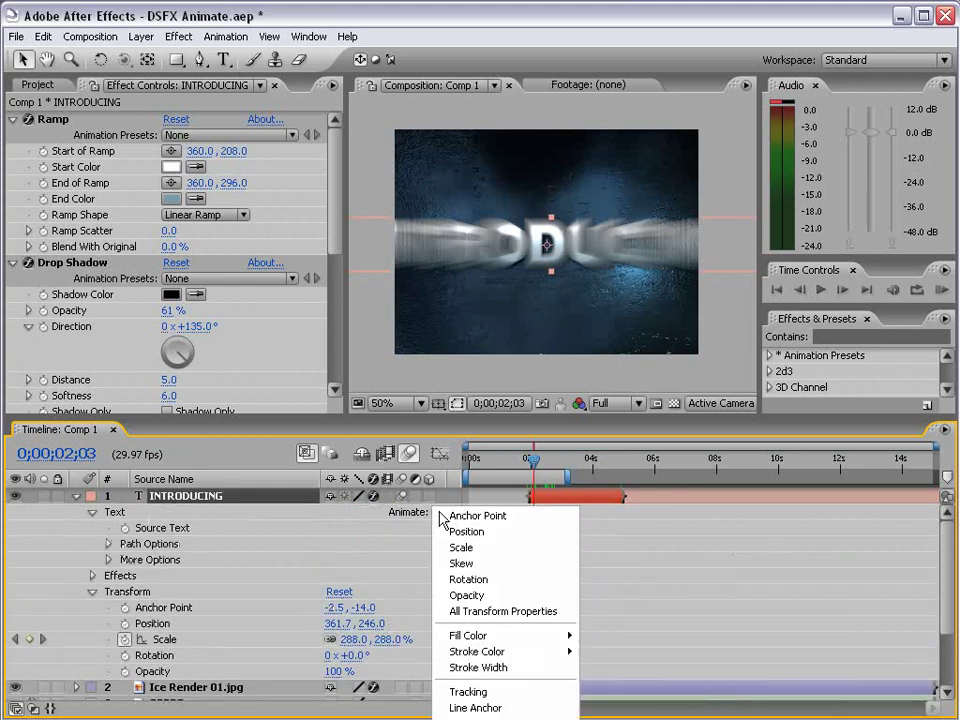
left_click(500, 696)
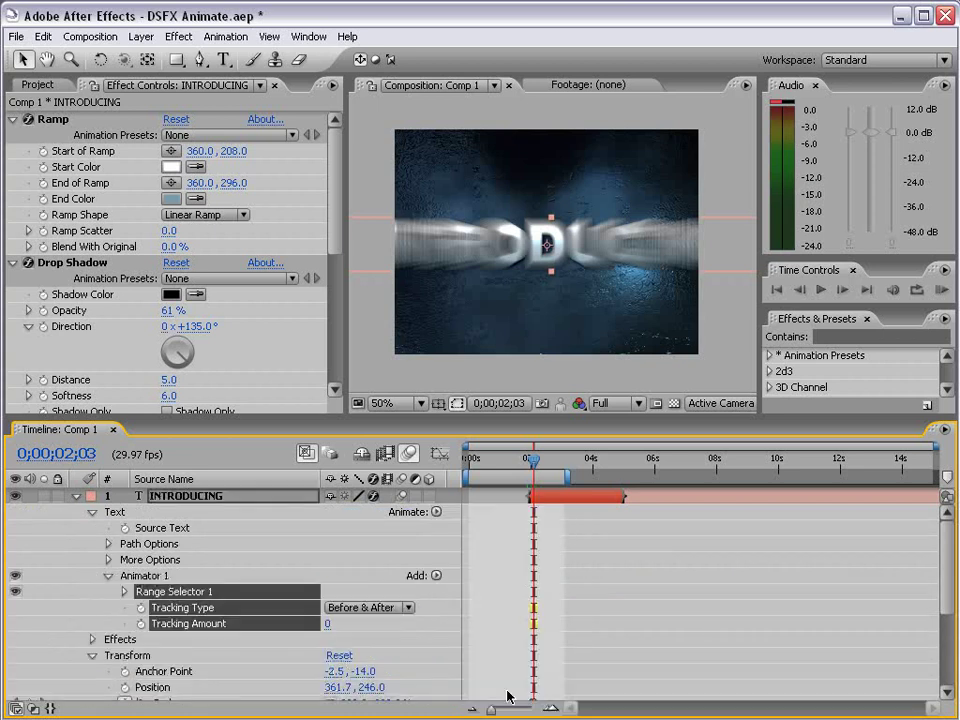
- Keyframe Tracking Amount from 0 at 2;03 to 8 at 4;27
left_click(163, 618)
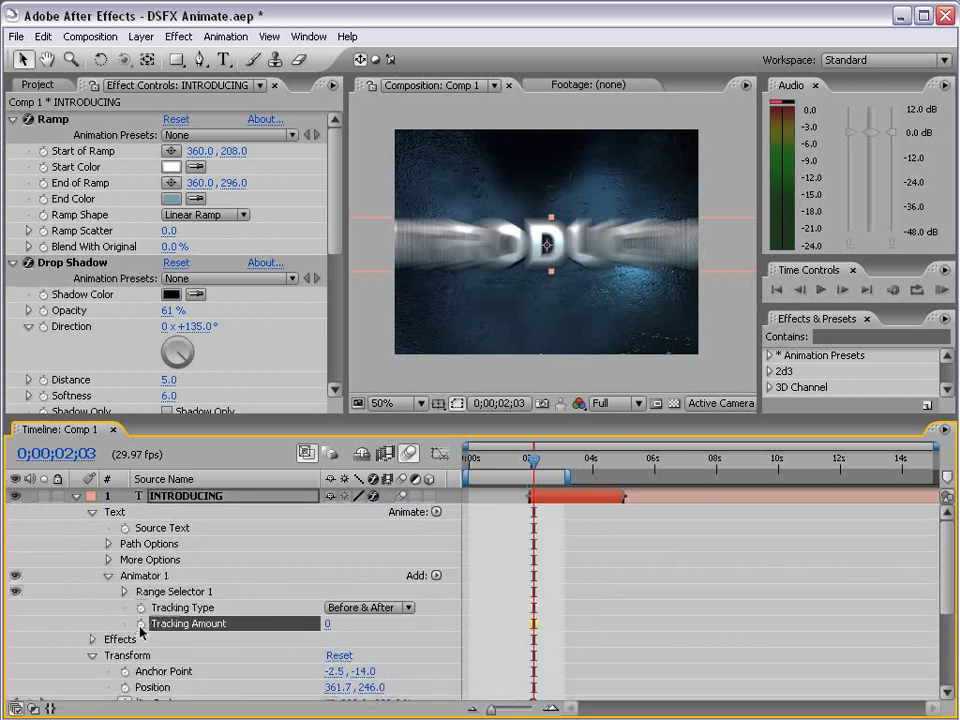
left_click(140, 624)
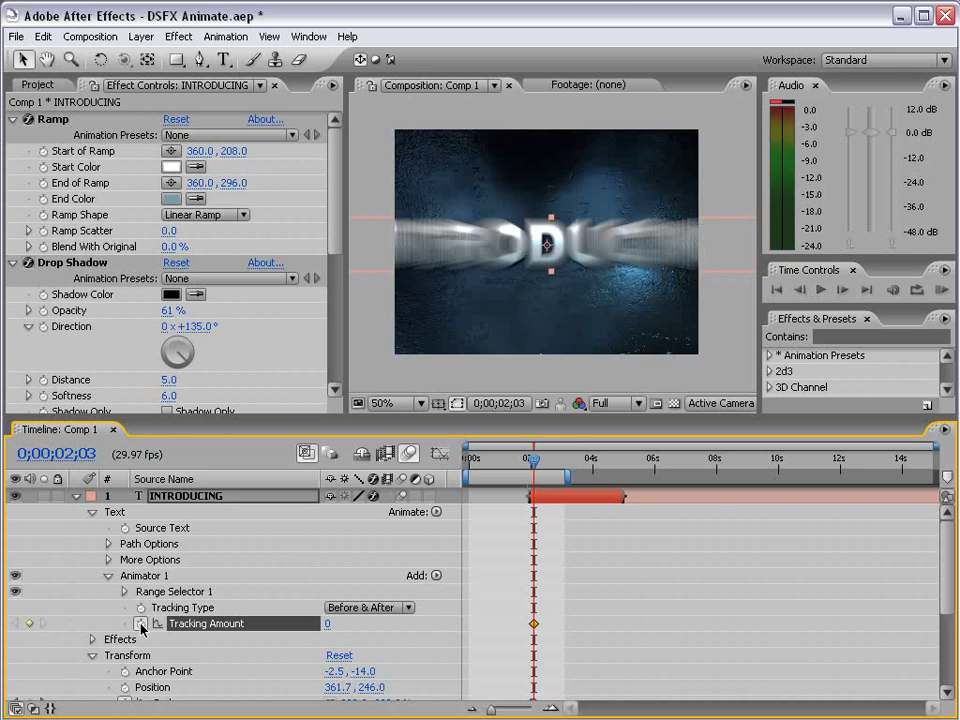
left_click_drag(536, 463, 620, 463)
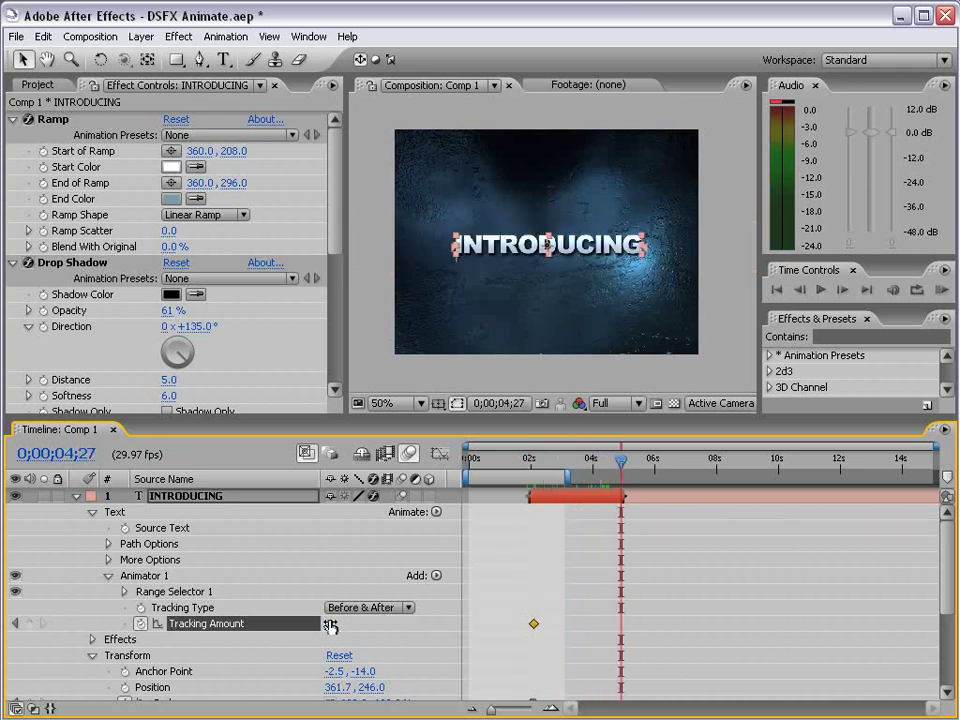
left_click_drag(333, 619, 335, 618)
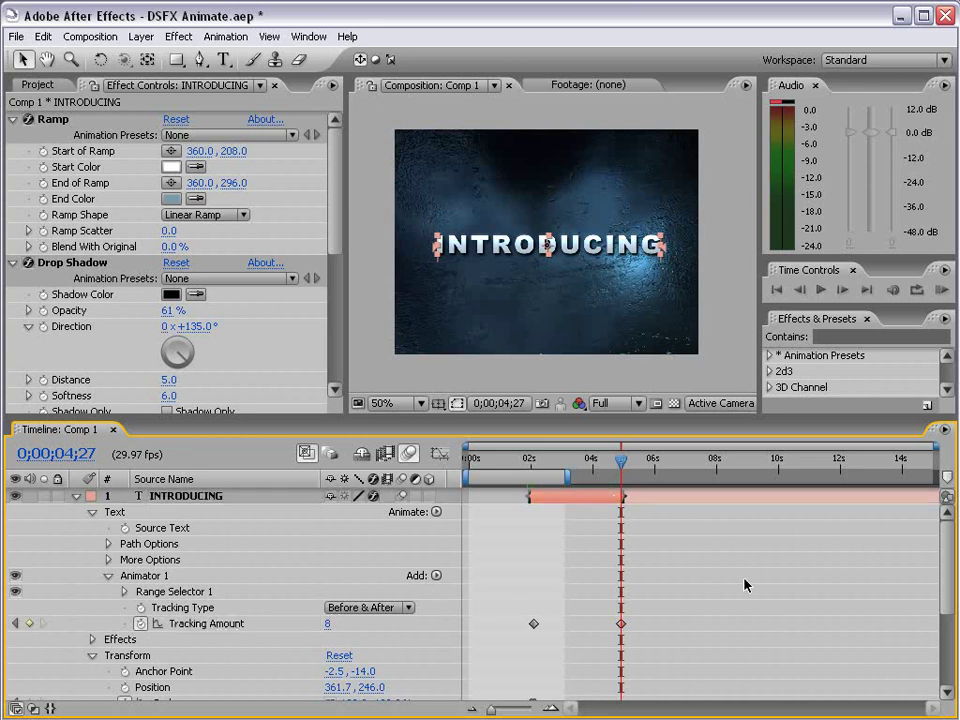
left_click(744, 583)
mouse_move(531, 463)
left_mouse_down()
mouse_move(615, 463)
mouse_move(557, 463)
left_mouse_up()
- Duplicate the INTRODUCING layer so the copy starts where the original ends
left_click(90, 512)
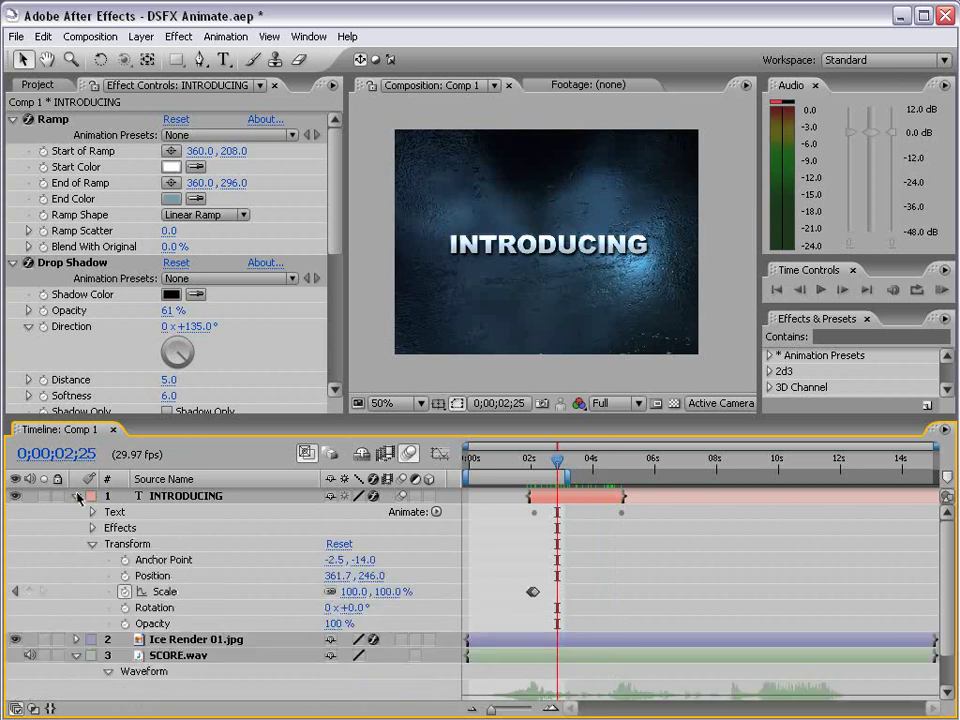
left_click(76, 496)
left_click_drag(586, 466, 637, 503)
key("ctrl+d")
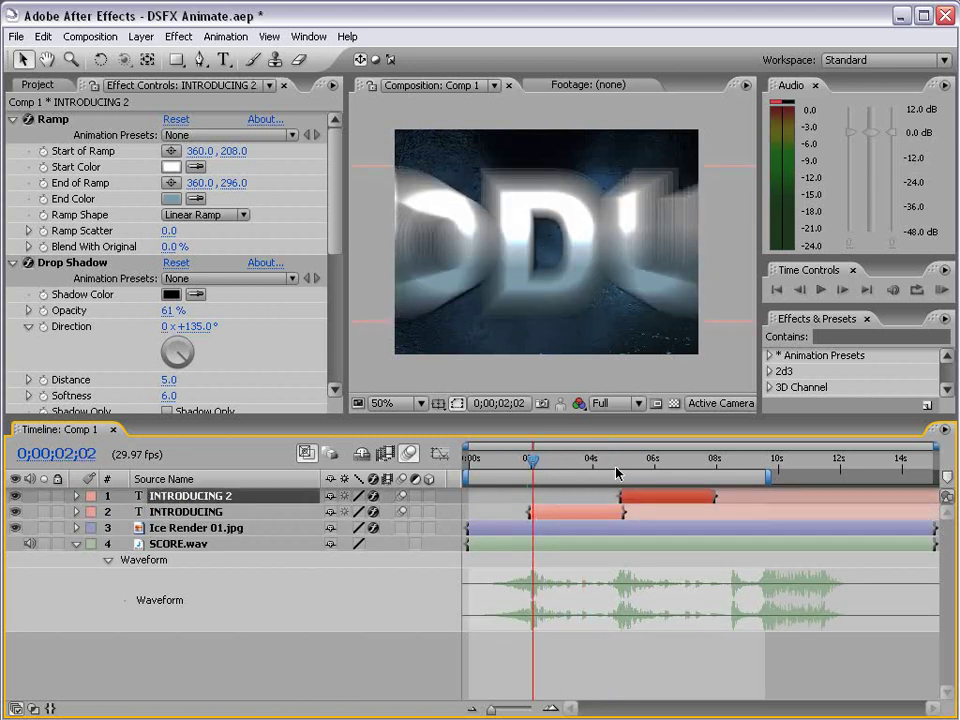
left_click_drag(618, 462, 637, 462)
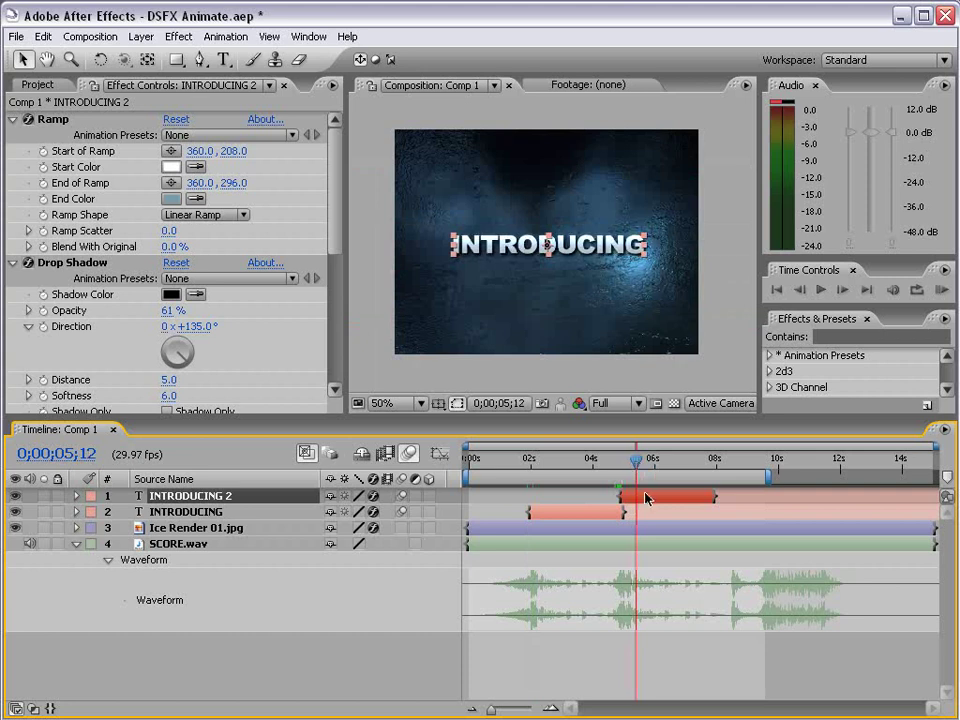
- Retype the copy's text as ROLLER BLADES and preview the transition with audio
key("ctrl+t")
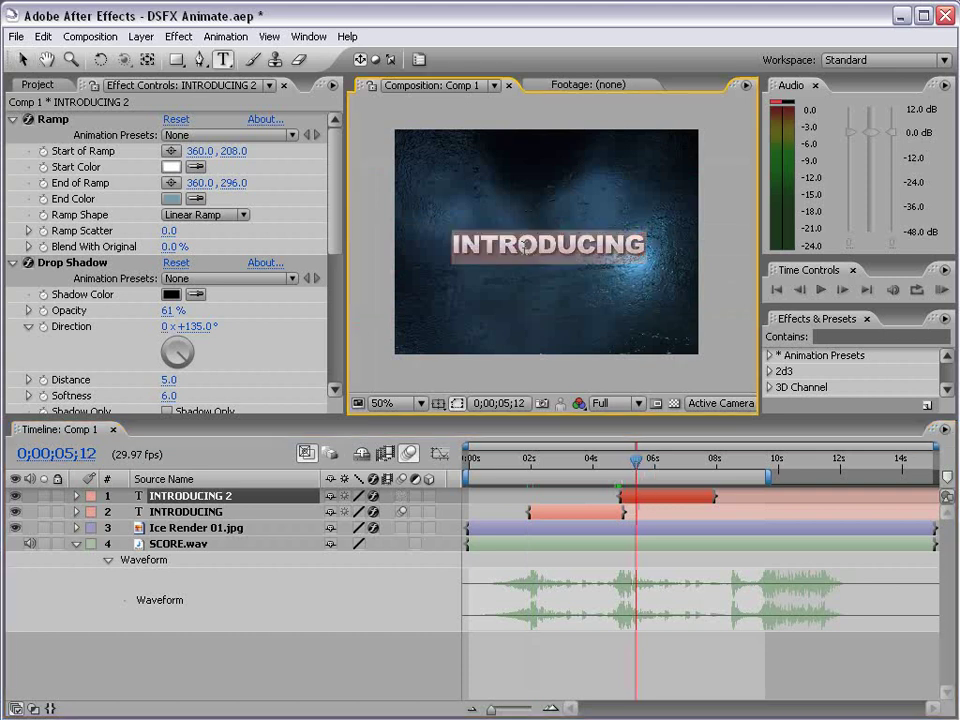
type("ROLL")
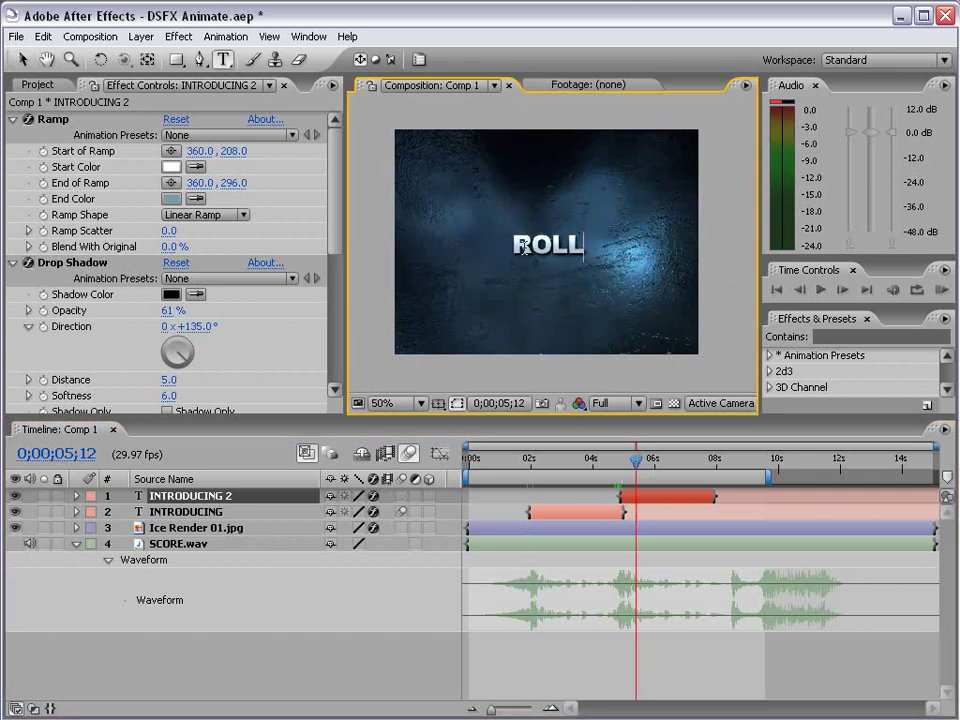
type("ER BLADES")
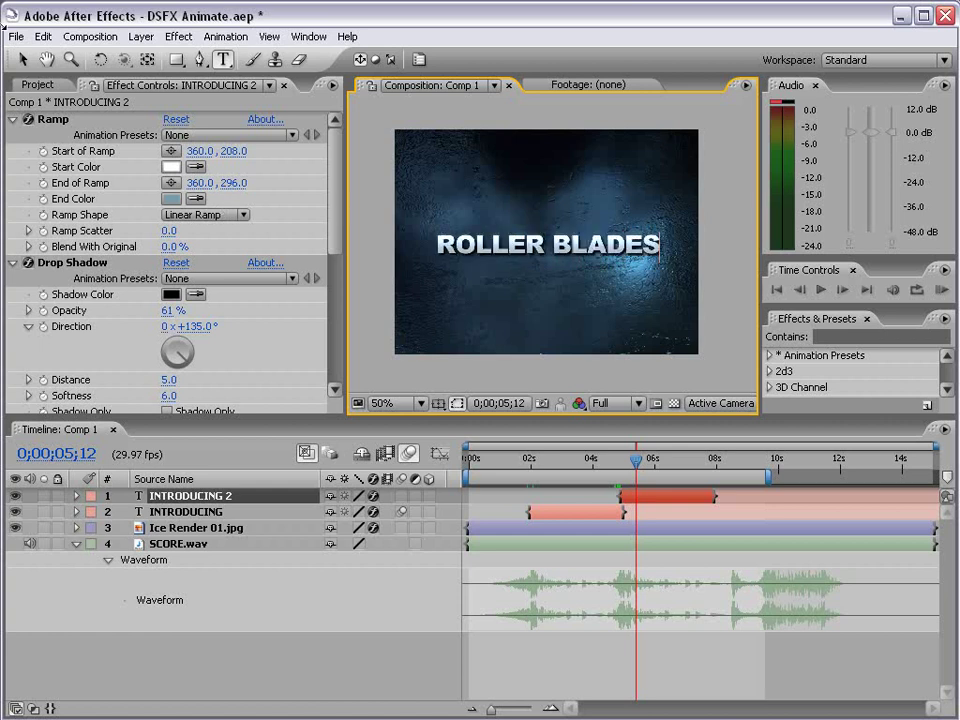
left_click(23, 59)
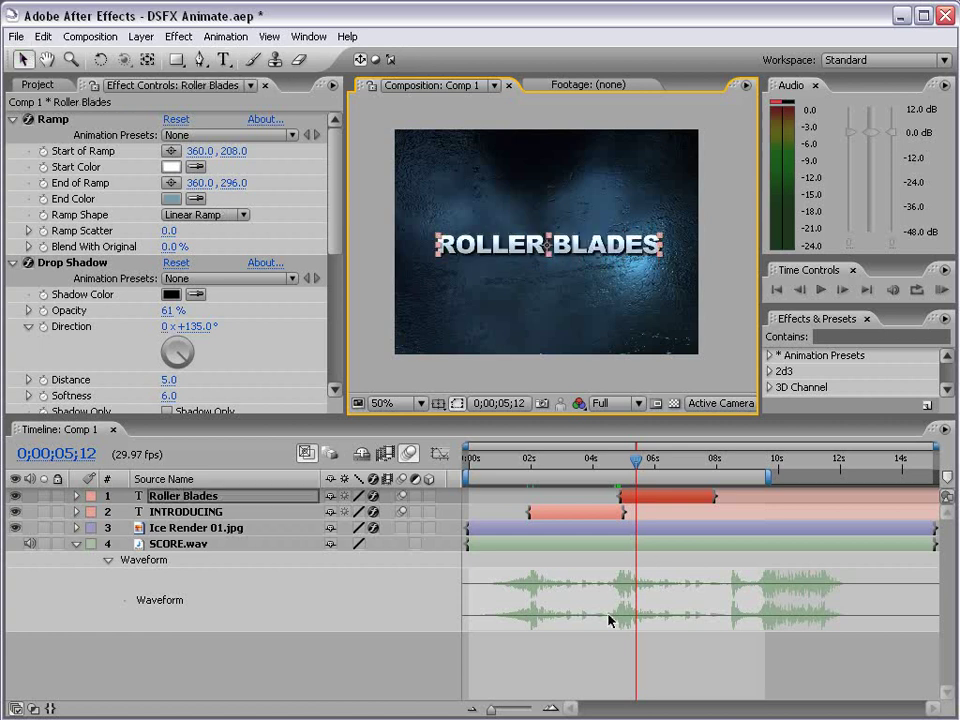
left_click(599, 665)
left_click_drag(567, 476, 645, 467)
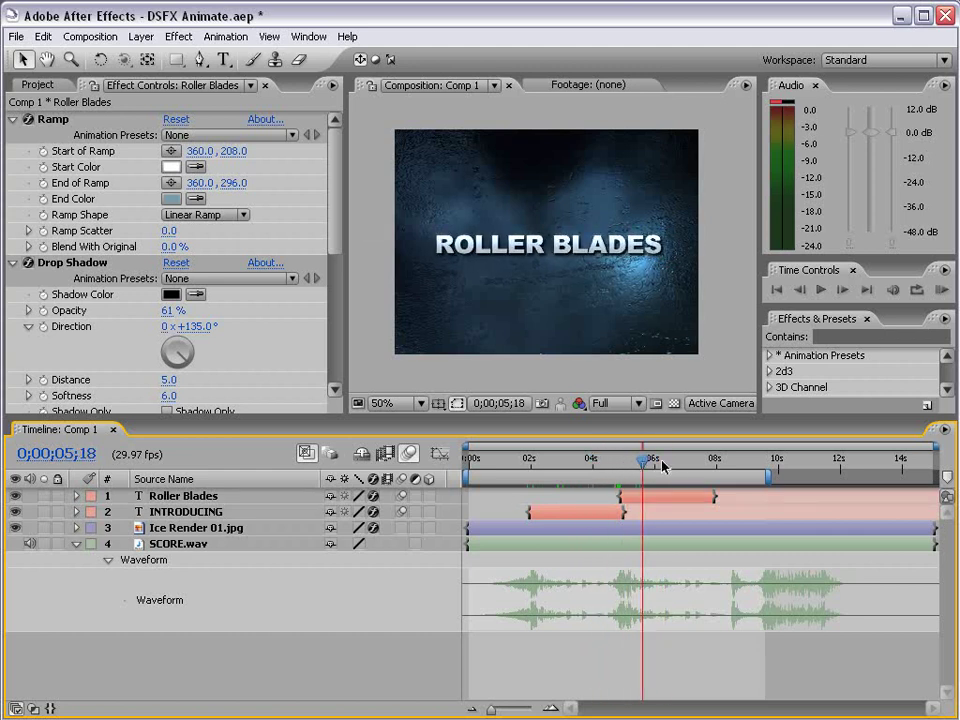
key("KP_Decimal")
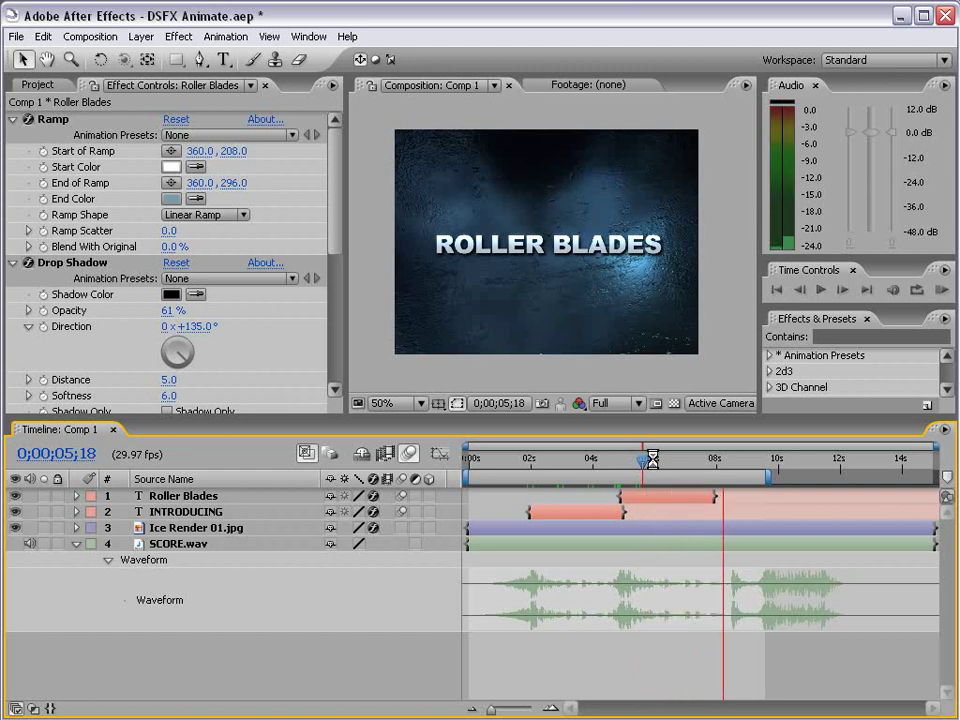
left_click_drag(708, 463, 739, 489)
- Keyframe the Roller Blades Scale from 100% at 08;15 to 2661% at 08;25
key("equal")
key("equal")
key("equal")
key("s")
key("equal")
key("Page_Down")
key("Page_Down")
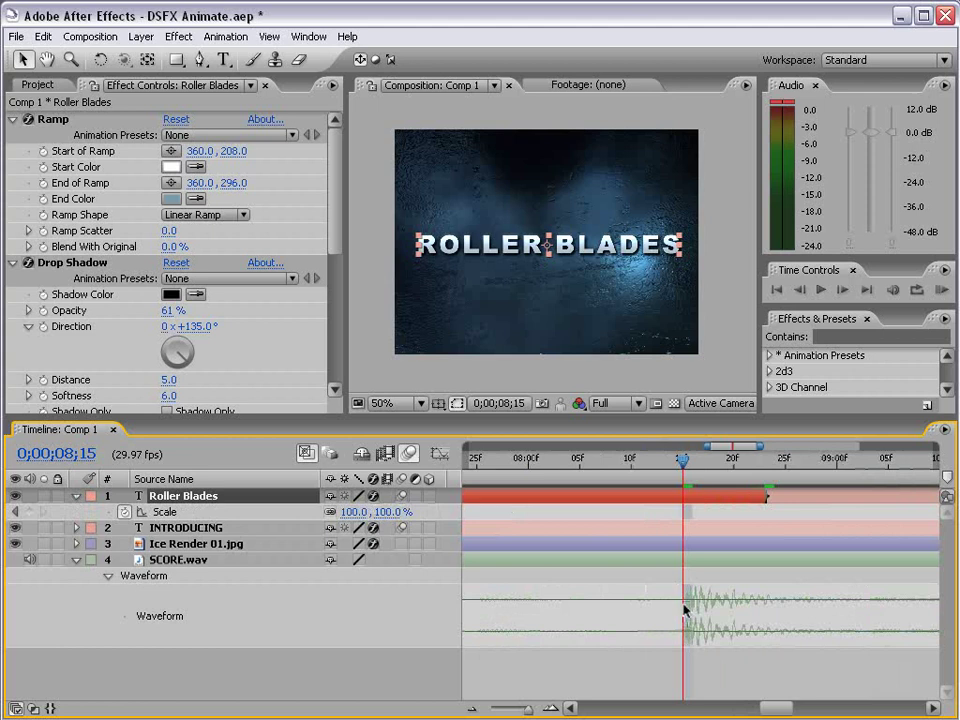
left_click_drag(767, 494, 880, 494)
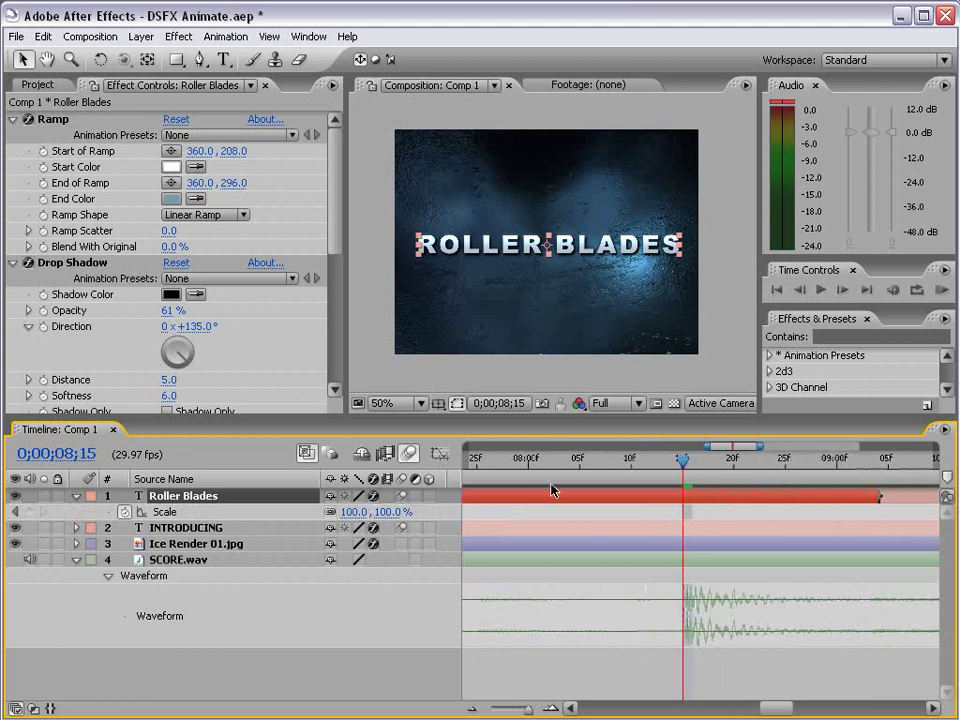
left_click(30, 511)
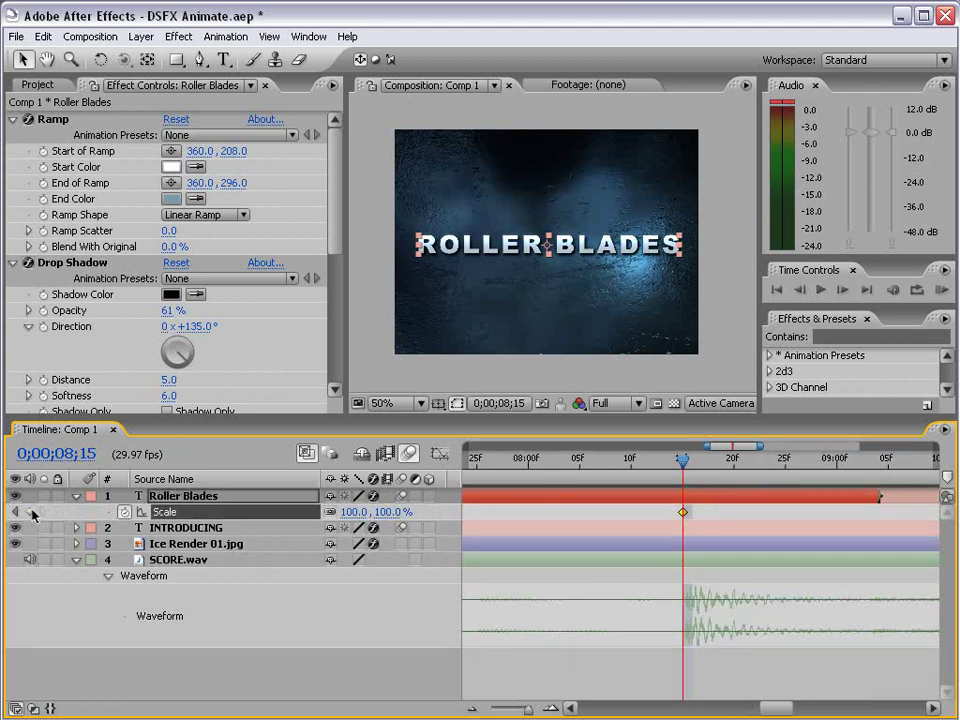
left_click_drag(692, 473, 786, 483)
left_click_drag(386, 510, 520, 510)
- Apply Keyframe Assistant > Exponential Scale between the two Scale keyframes and preview it
left_click(702, 466)
left_click_drag(702, 470, 756, 471)
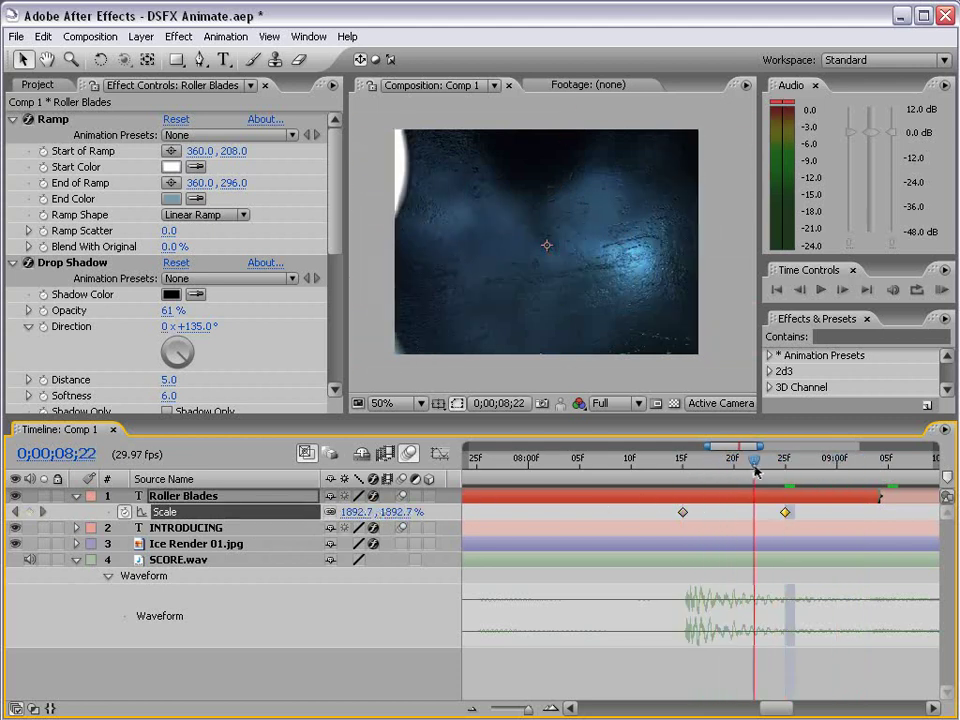
key("k")
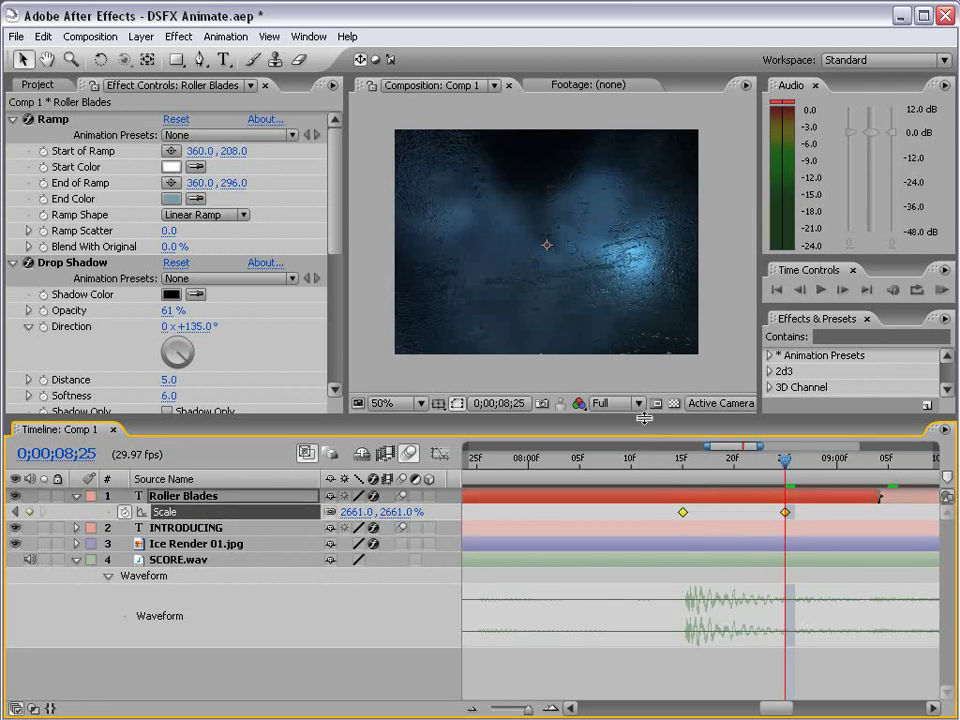
left_click_drag(644, 418, 646, 240)
right_click(687, 335)
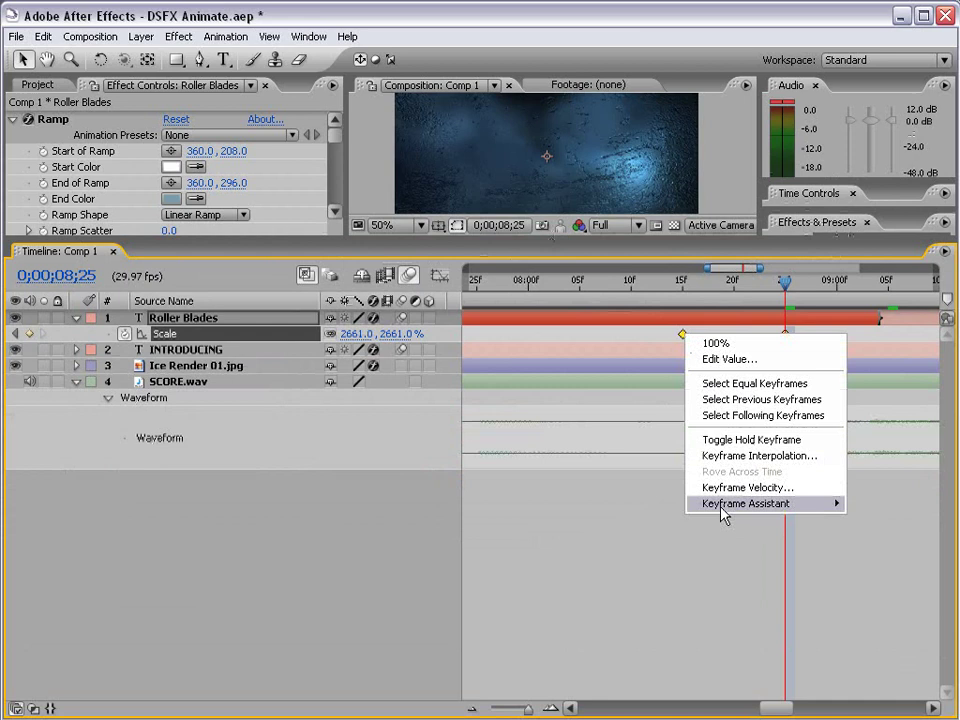
mouse_move(740, 503)
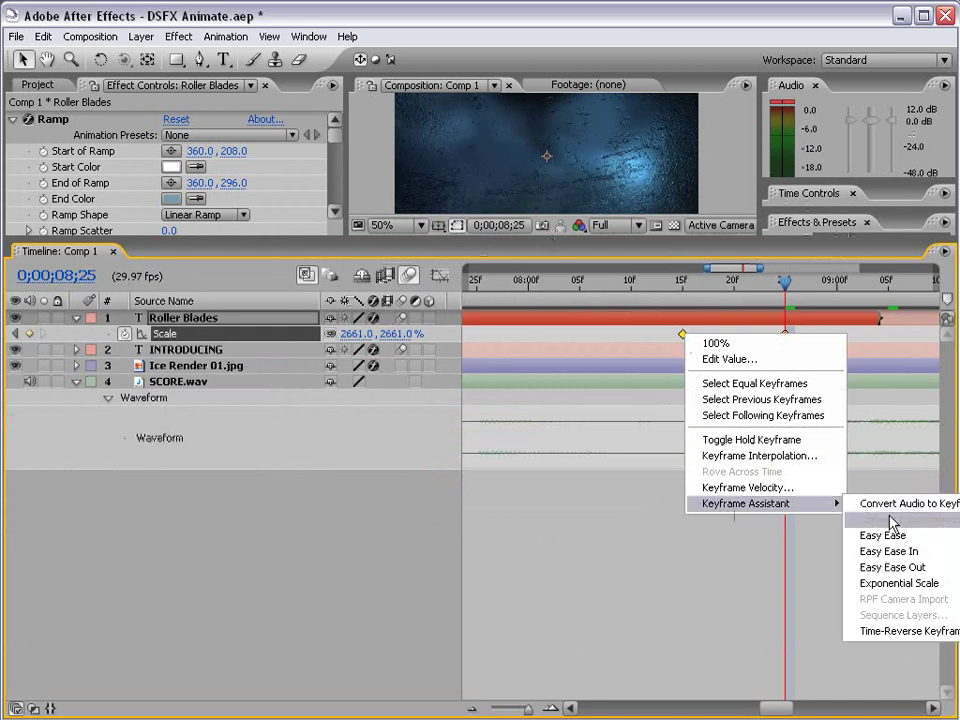
left_click(922, 585)
left_click_drag(537, 240, 545, 472)
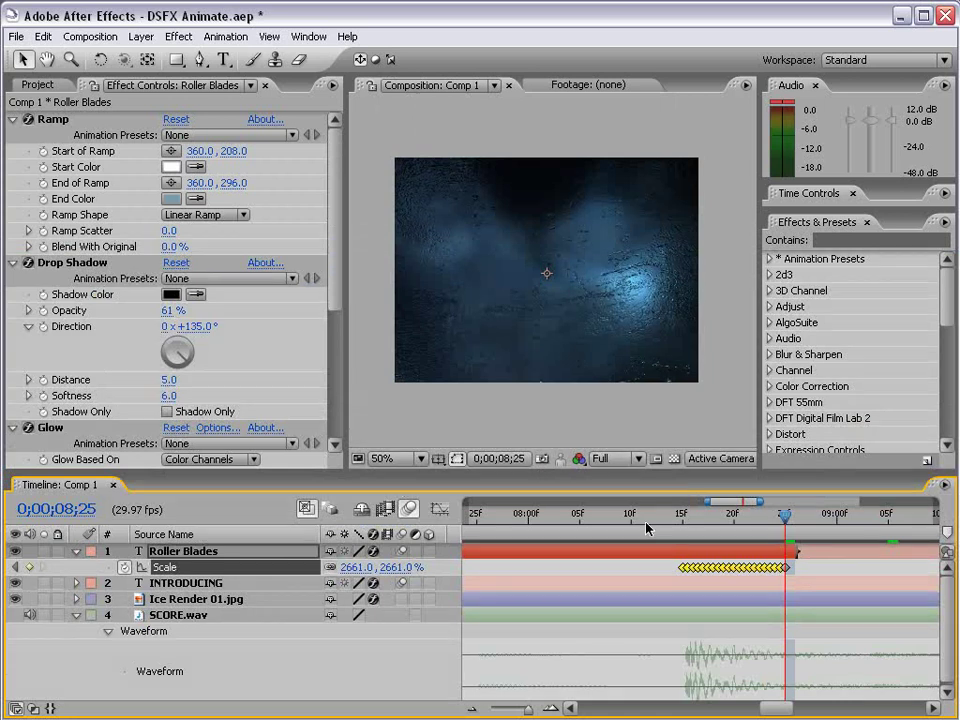
left_click_drag(649, 523, 786, 514)
key("minus")
key("minus")
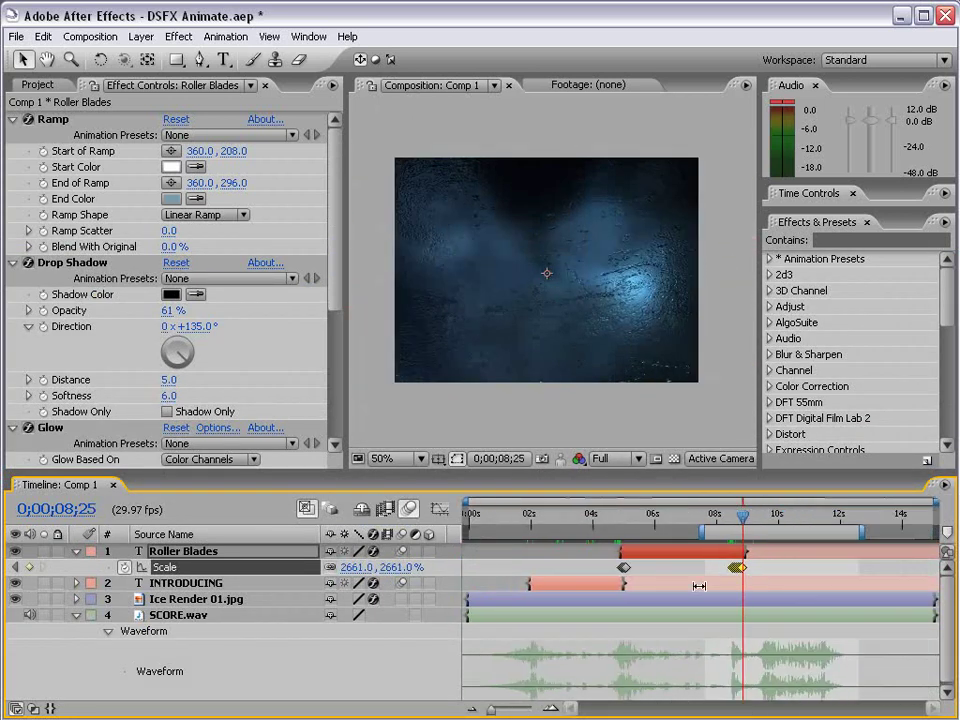
key("minus")
- Duplicate Roller Blades so Roller Blades 2 starts where the first title ends
left_click(757, 515)
left_click_drag(757, 515, 762, 513)
left_click(638, 516)
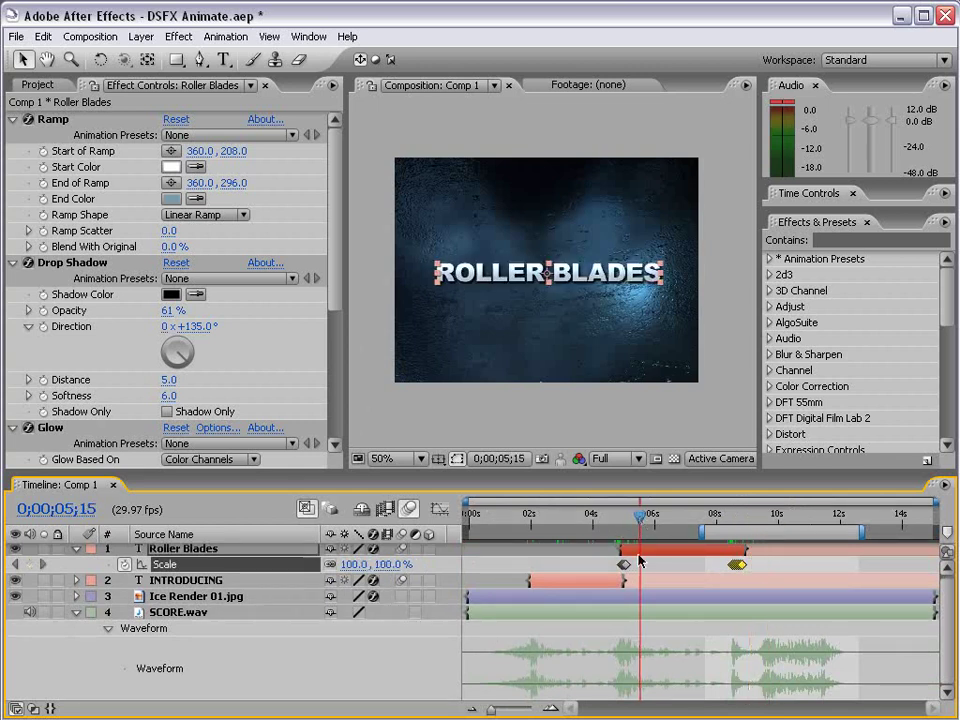
key("ctrl+d")
left_click(760, 516)
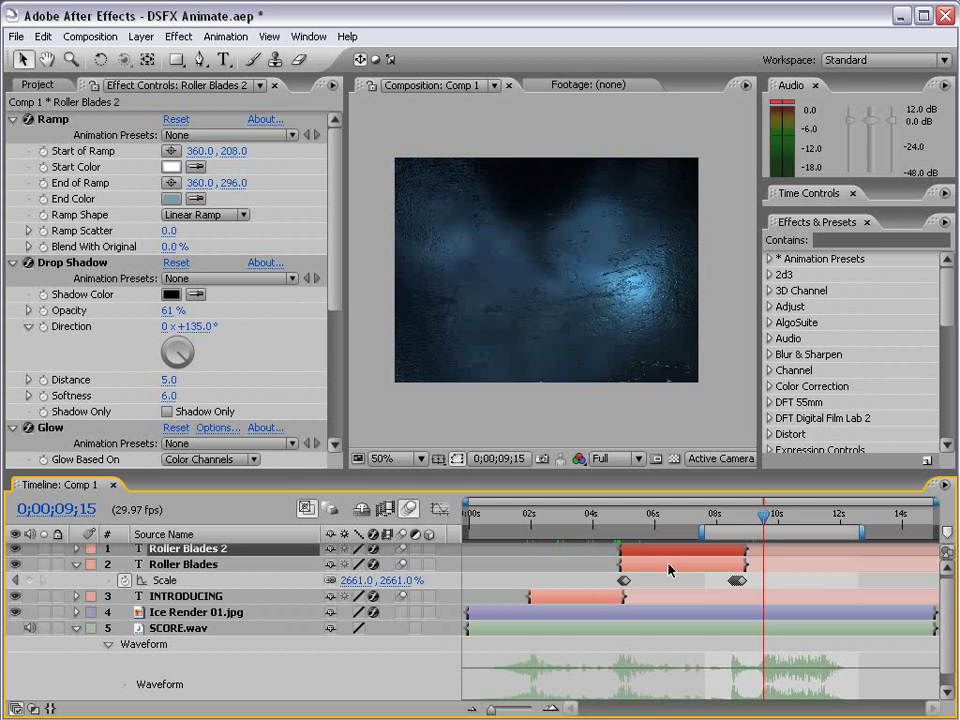
left_click_drag(655, 551, 796, 555)
left_click_drag(756, 517, 772, 515)
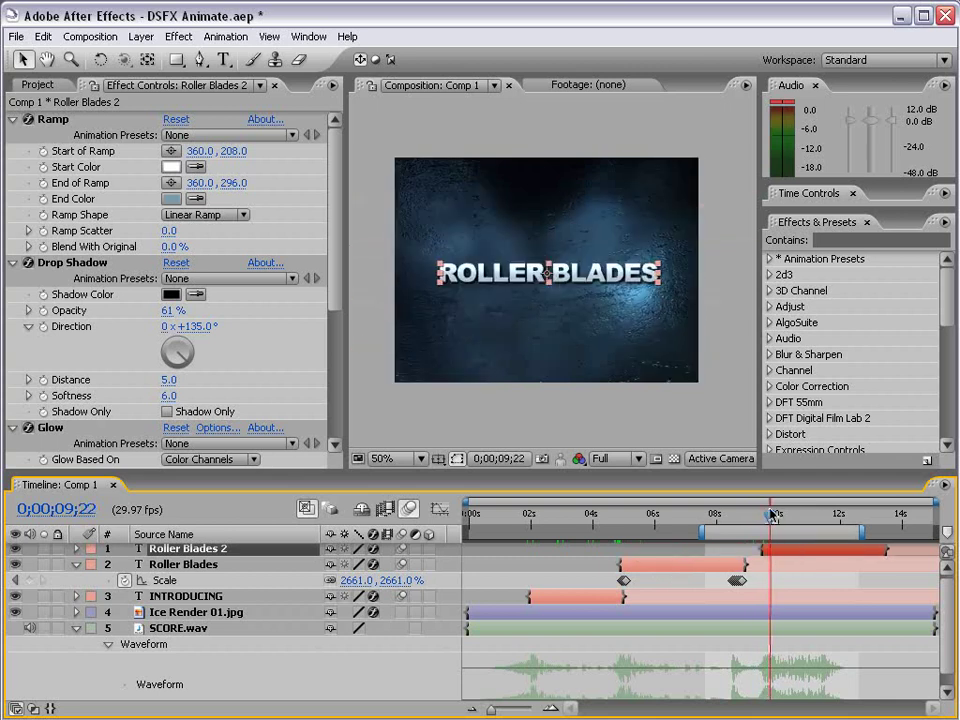
- Trim Roller Blades 2 to end at 10;02 and start Roller Blades 3 there
left_click_drag(600, 472, 600, 388)
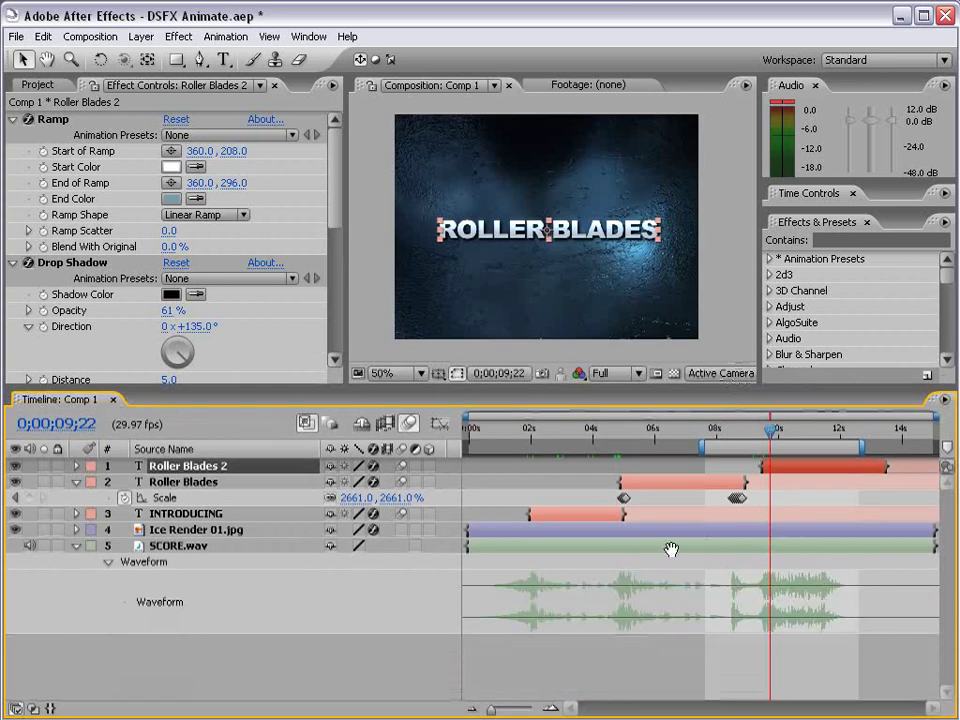
key("equal")
key("equal")
key("equal")
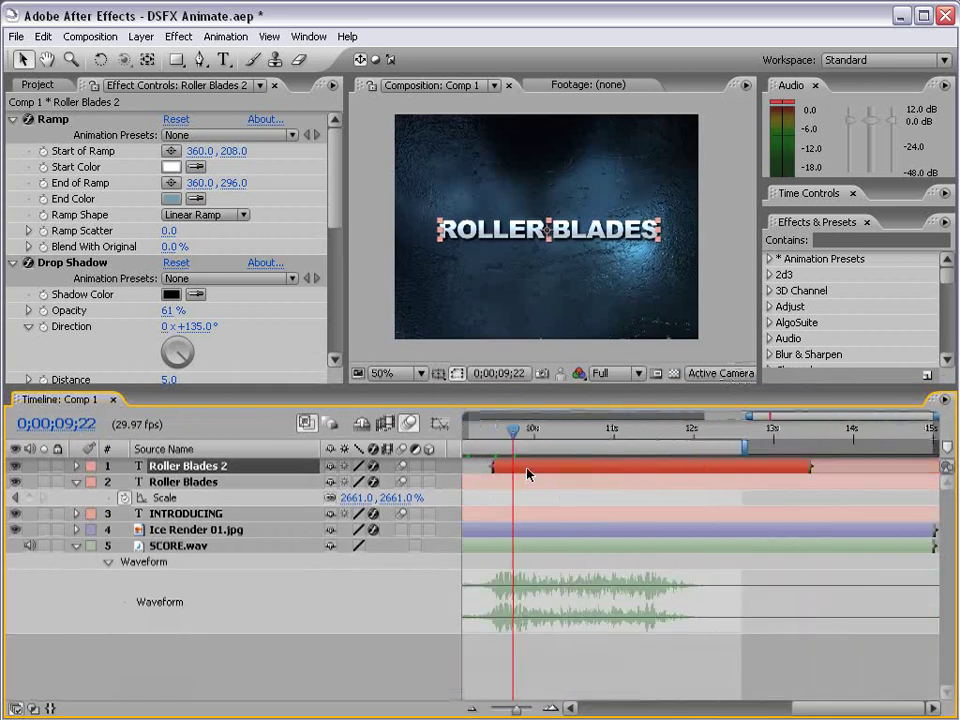
key("Page_Down")
key("Page_Down")
key("minus")
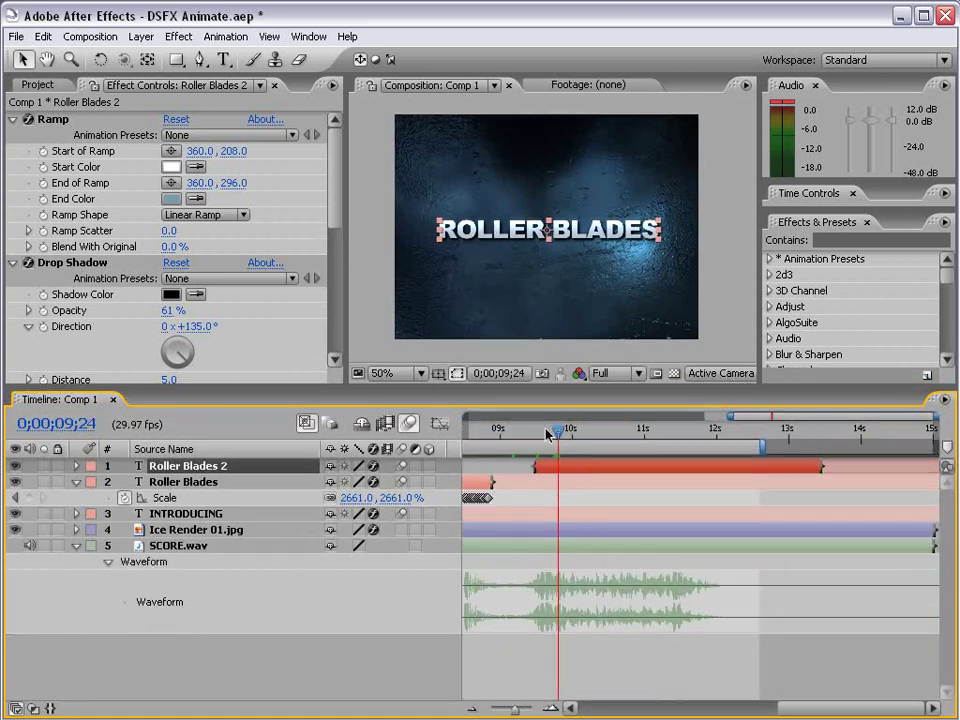
left_click_drag(548, 432, 578, 458)
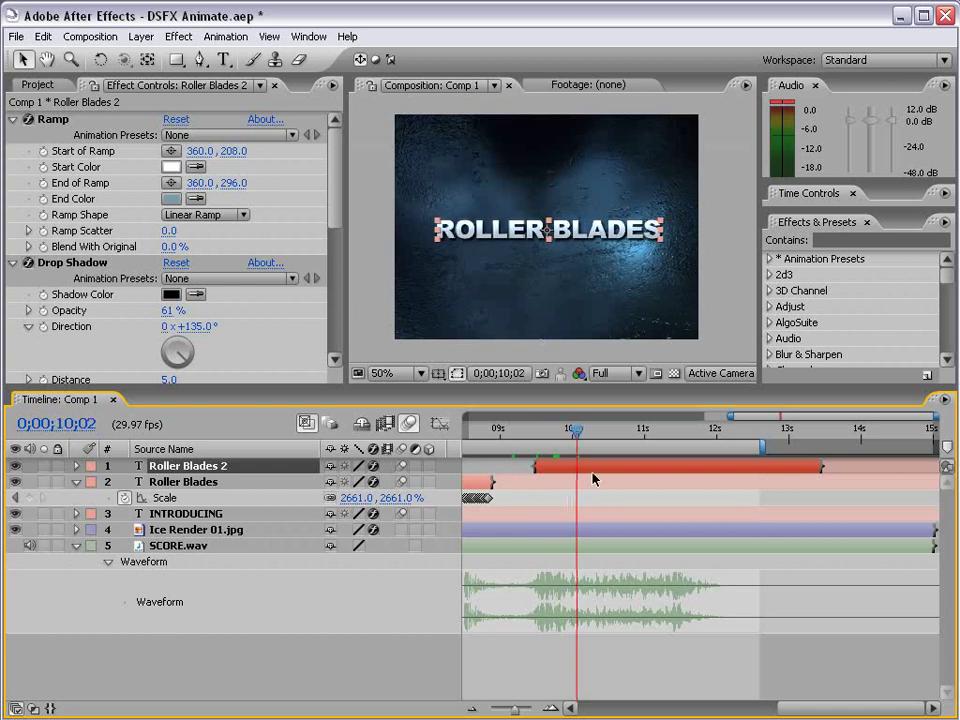
key("alt+bracketright")
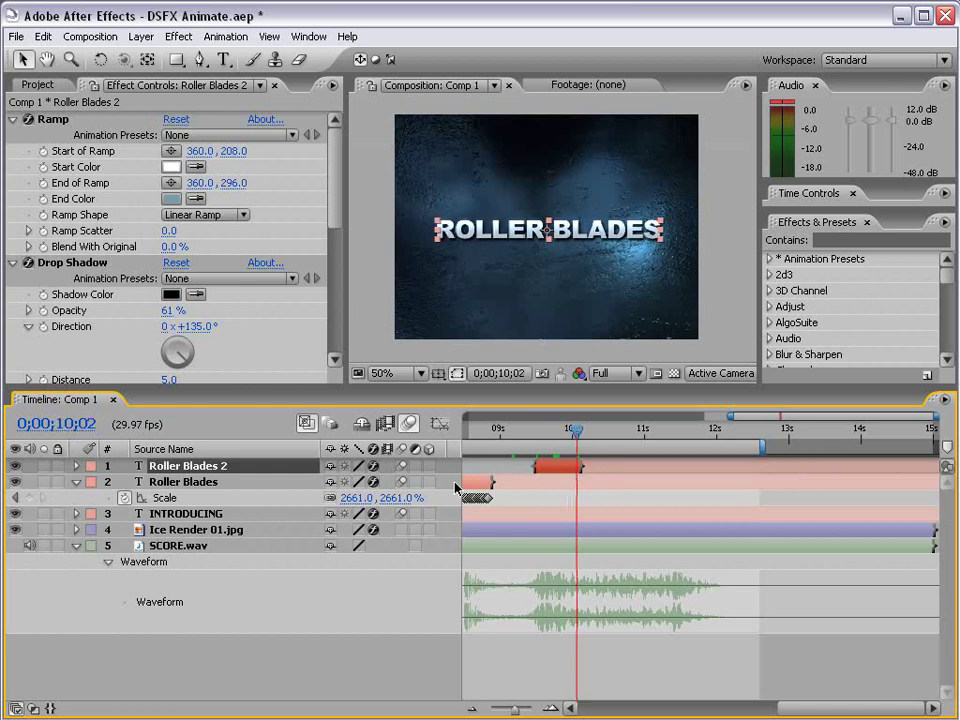
key("ctrl+d")
left_click_drag(551, 467, 597, 468)
- Nudge Roller Blades 3 earlier and add Roller Blades 4 starting after it
key("equal")
key("equal")
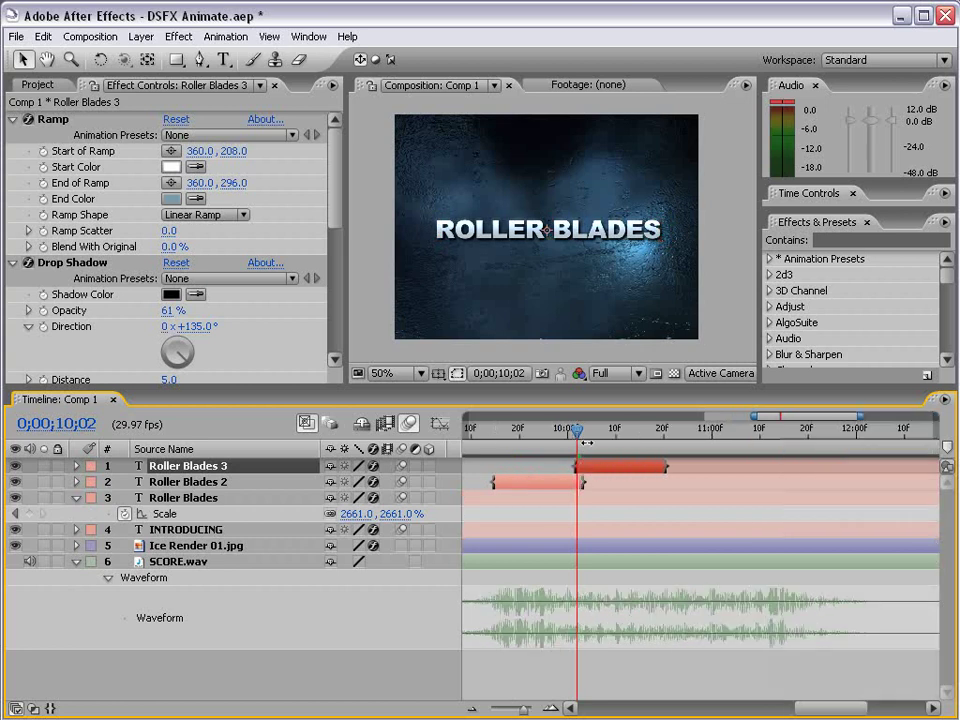
left_click_drag(578, 440, 566, 470)
left_click_drag(556, 431, 597, 466)
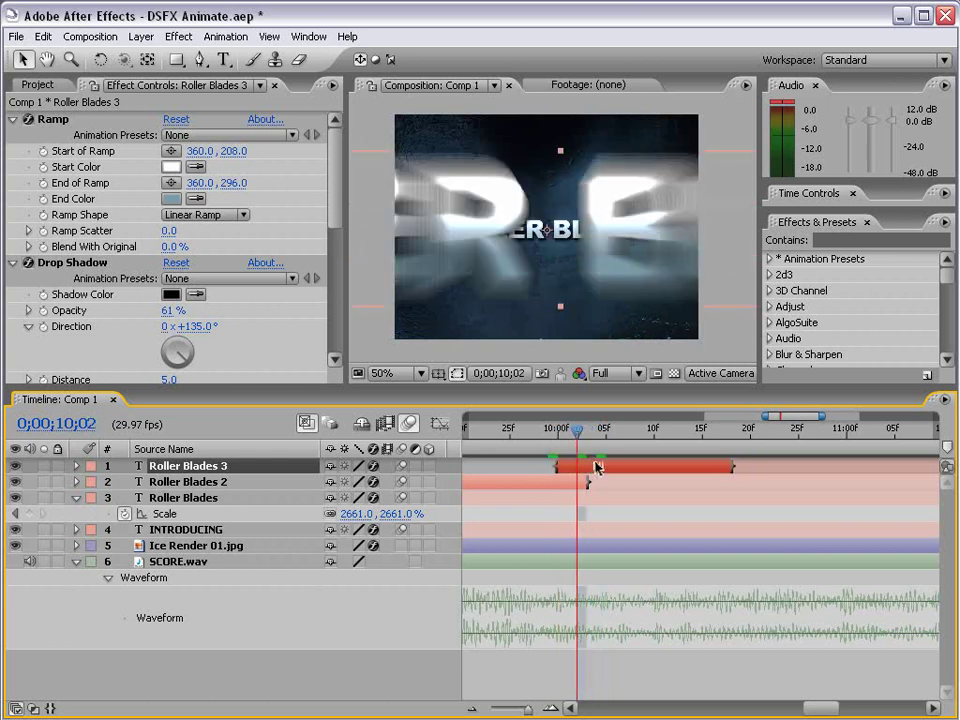
key("minus")
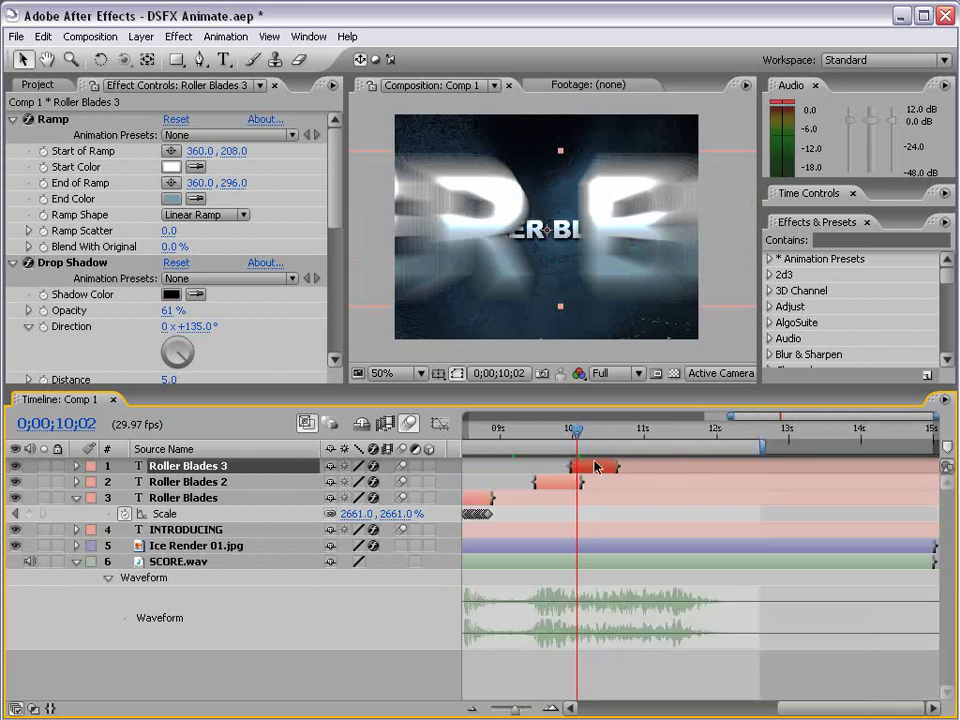
key("ctrl+d")
left_click_drag(578, 467, 671, 432)
- Add Roller Blades 5 and 6, each starting where the previous copy ends
key("ctrl+d")
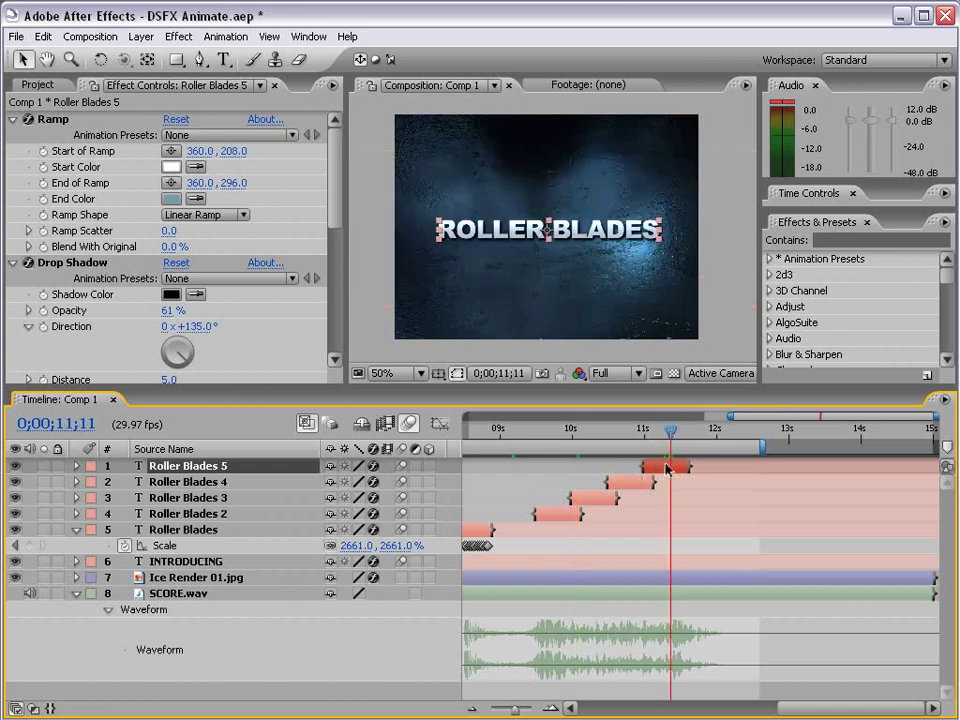
key("ctrl+d")
key("Delete")
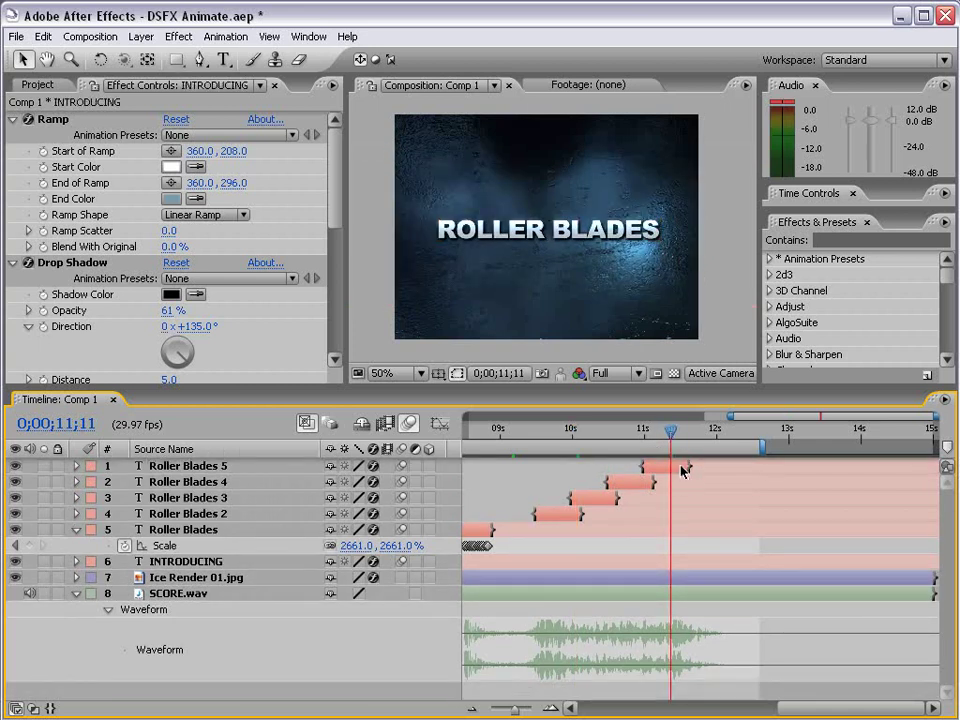
left_click(688, 467)
left_click_drag(671, 432, 698, 467)
key("ctrl+d")
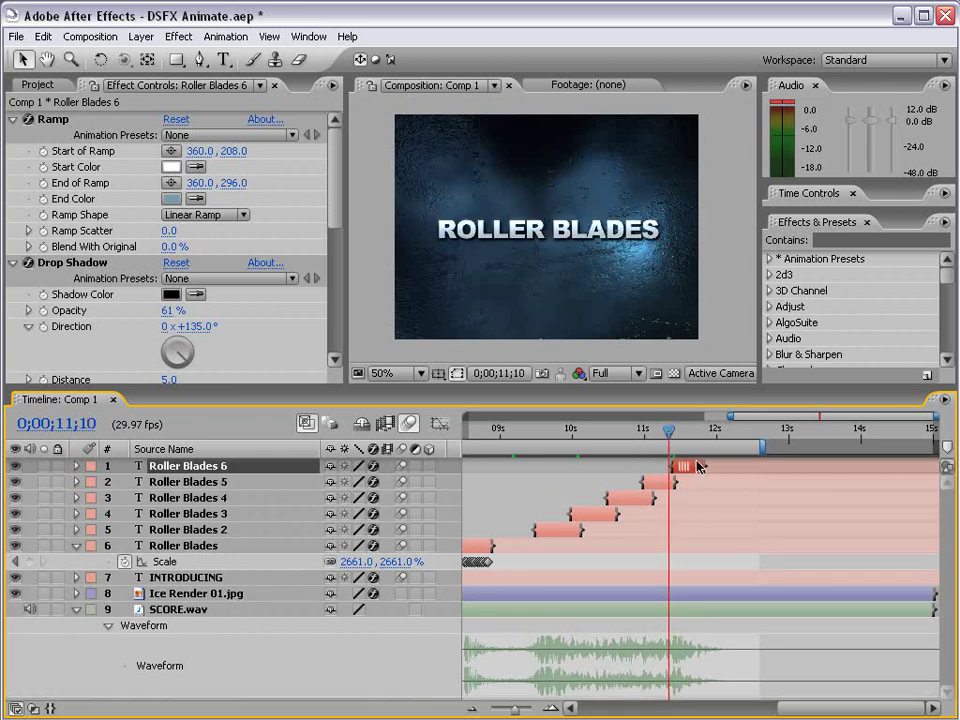
key("equal")
key("equal")
key("equal")
key("equal")
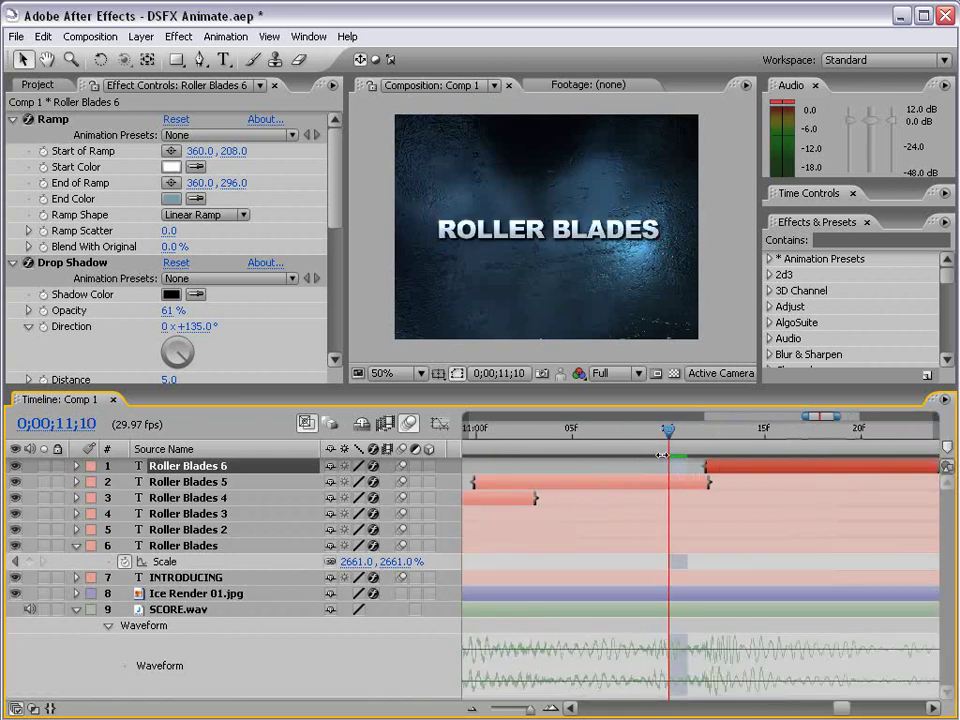
key("Page_Down")
left_click_drag(690, 470, 651, 471)
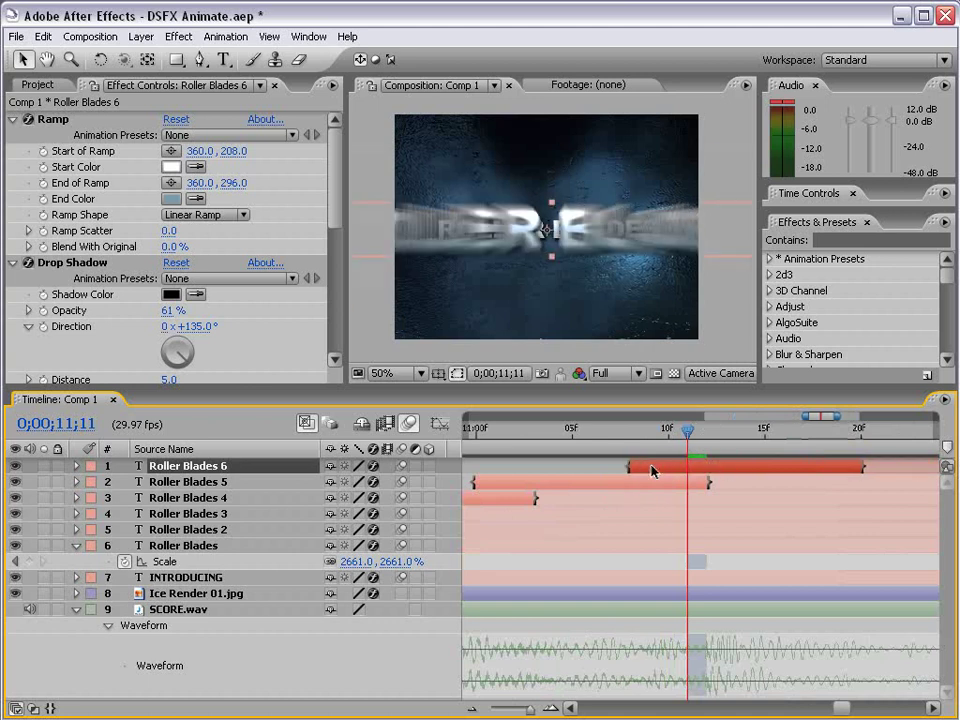
left_click(707, 483)
key("minus")
key("minus")
left_click(577, 430)
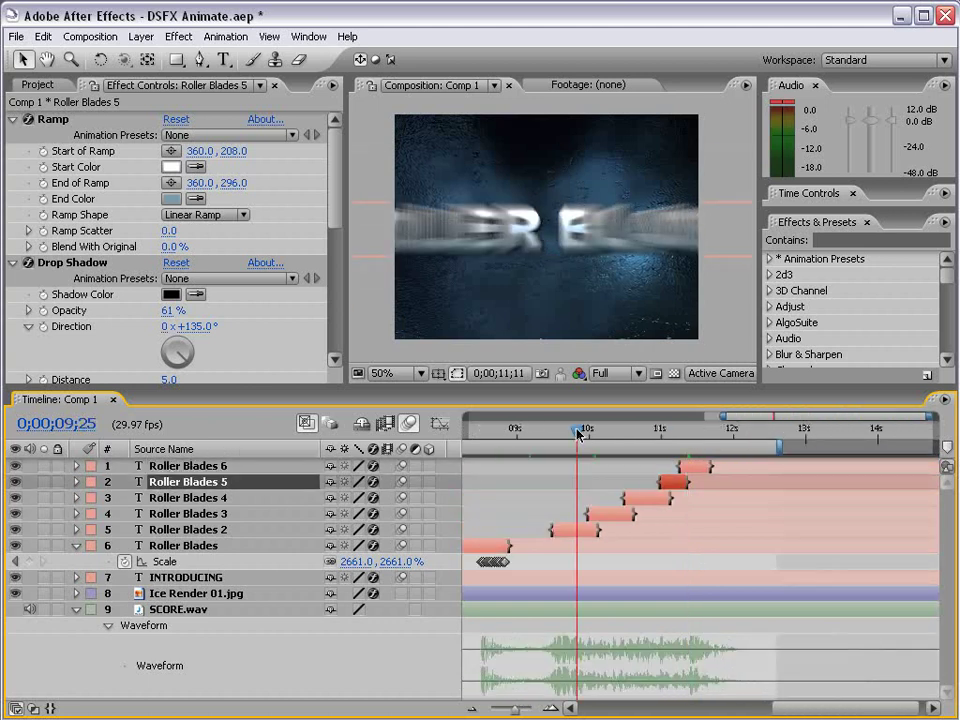
- Retype Roller Blades 2 and 3 as THEY'RE FAST and QUICKLY
left_click_drag(574, 561, 647, 561)
left_click_drag(529, 432, 654, 446)
double_click(657, 530)
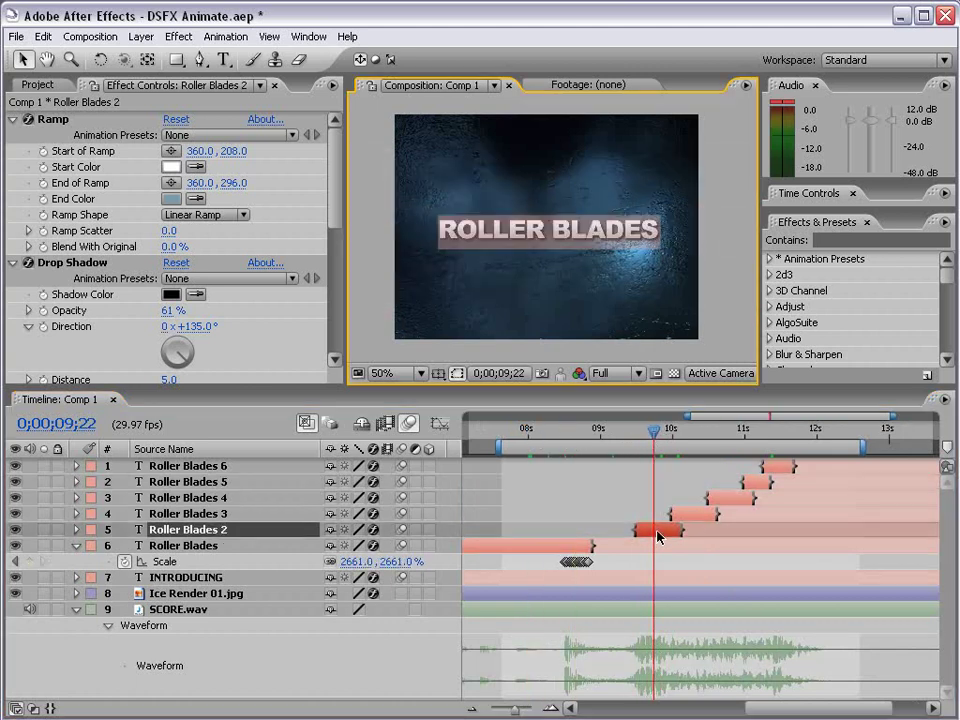
type("THEY")
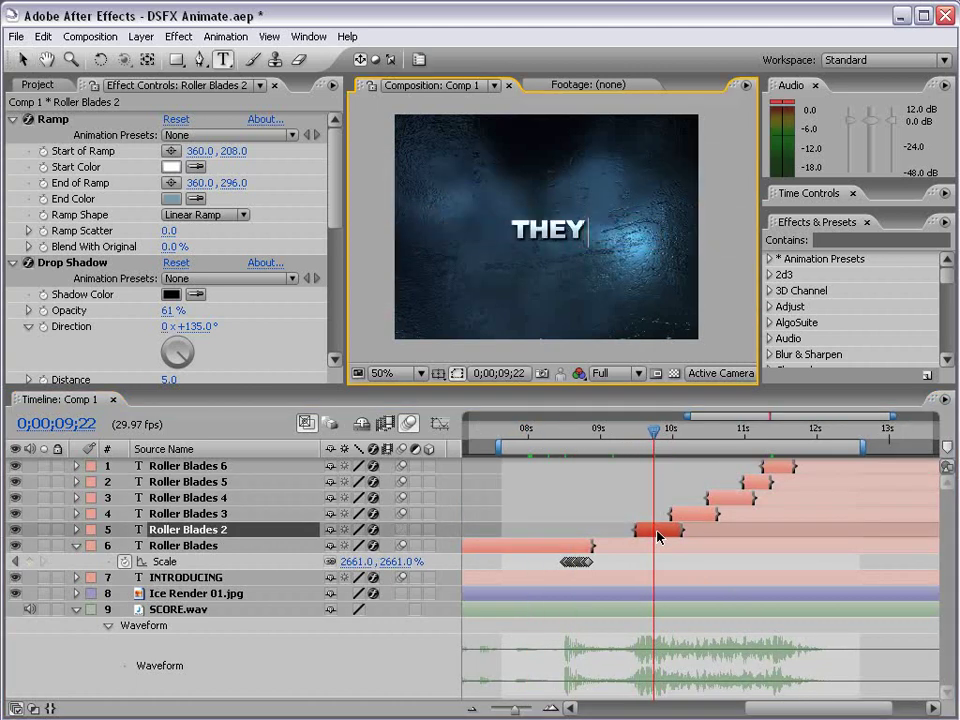
type("'RE FAST")
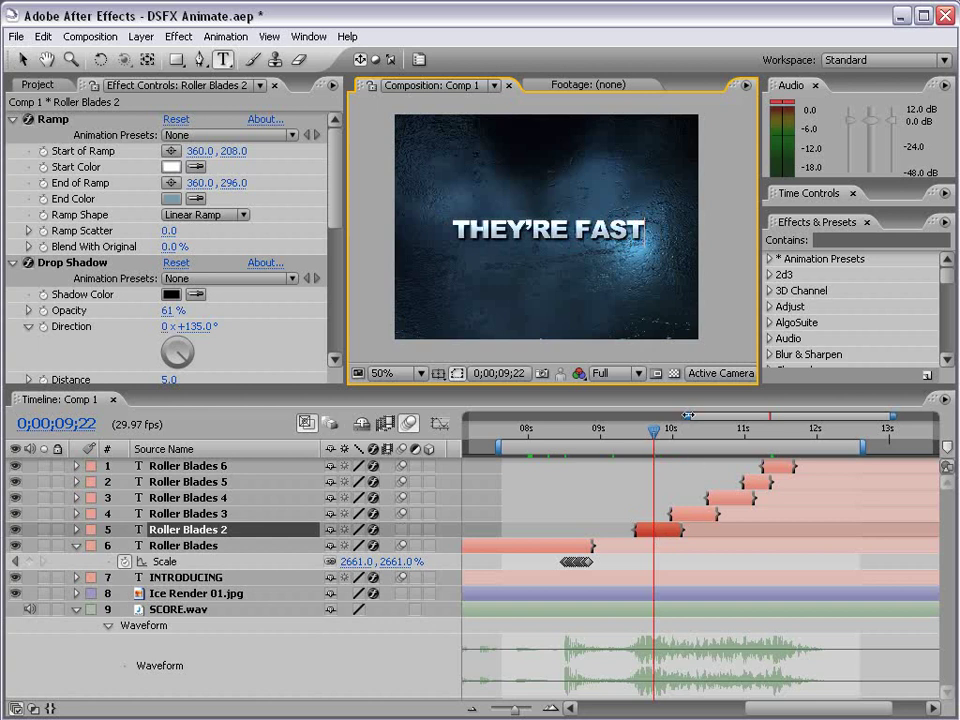
left_click(690, 428)
left_click(691, 513)
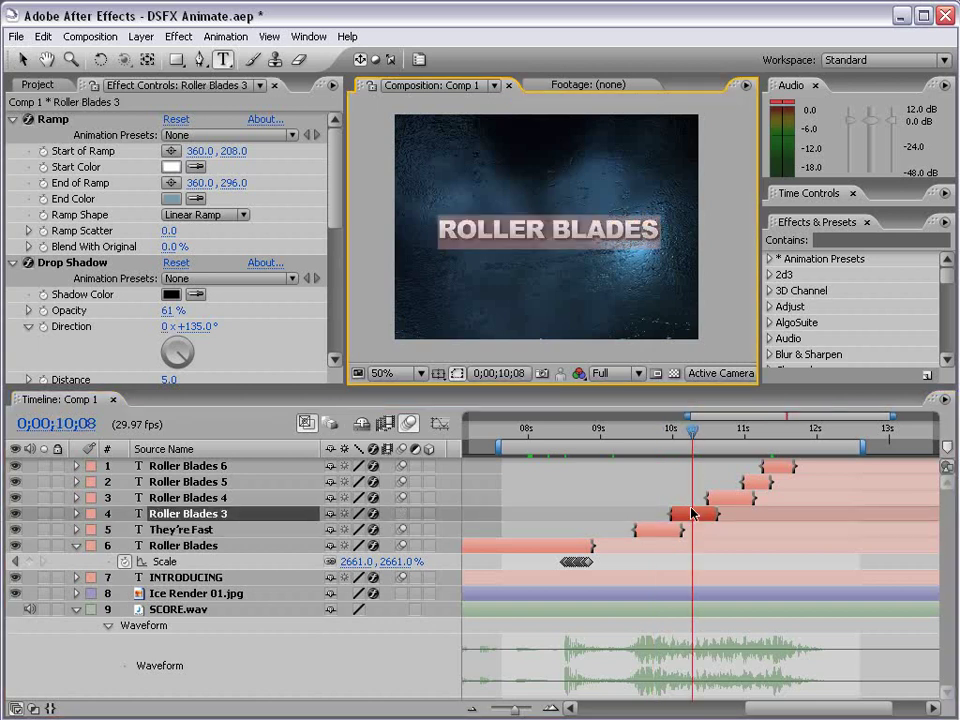
type("Q")
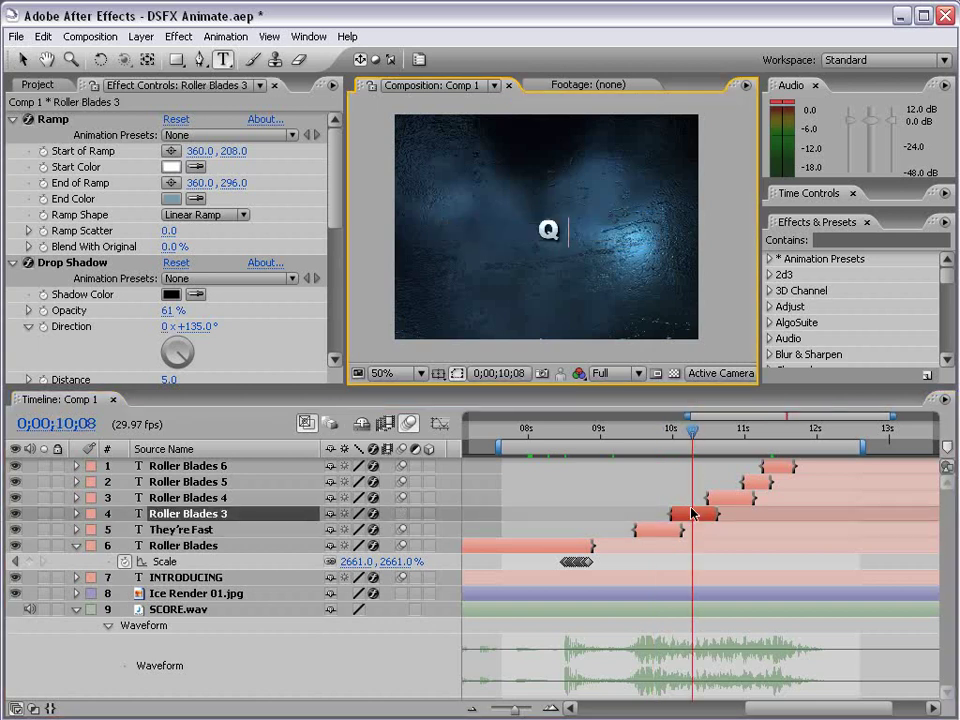
type("UICKLY")
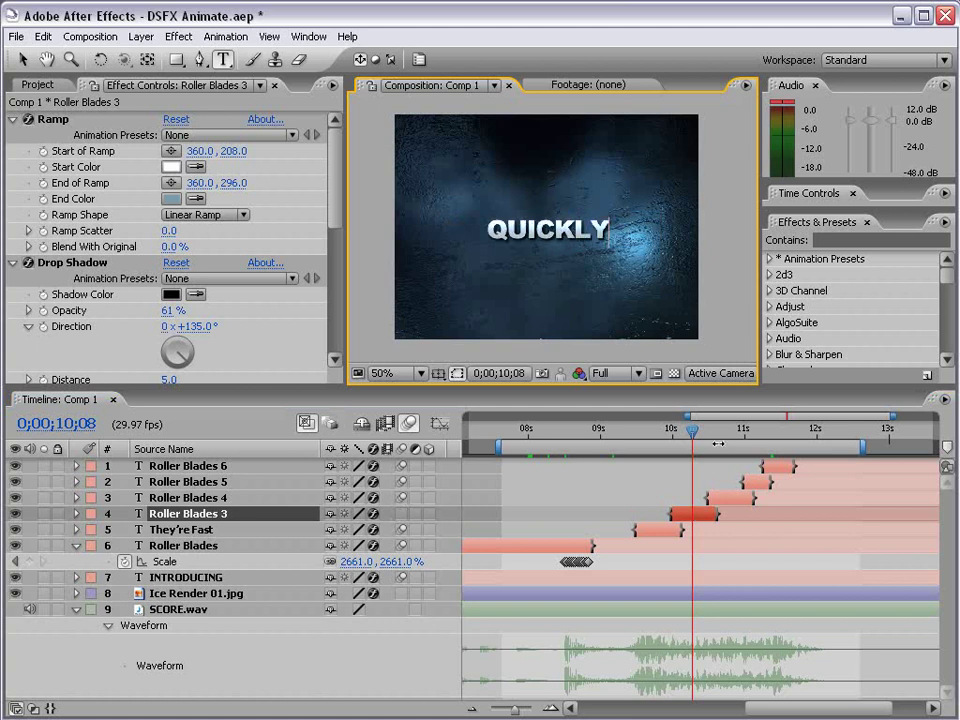
left_click(717, 444)
- Retype Roller Blades 4, 5 and 6 as VELCRO, FUTURISTIC and AMAZING
double_click(728, 496)
type("V")
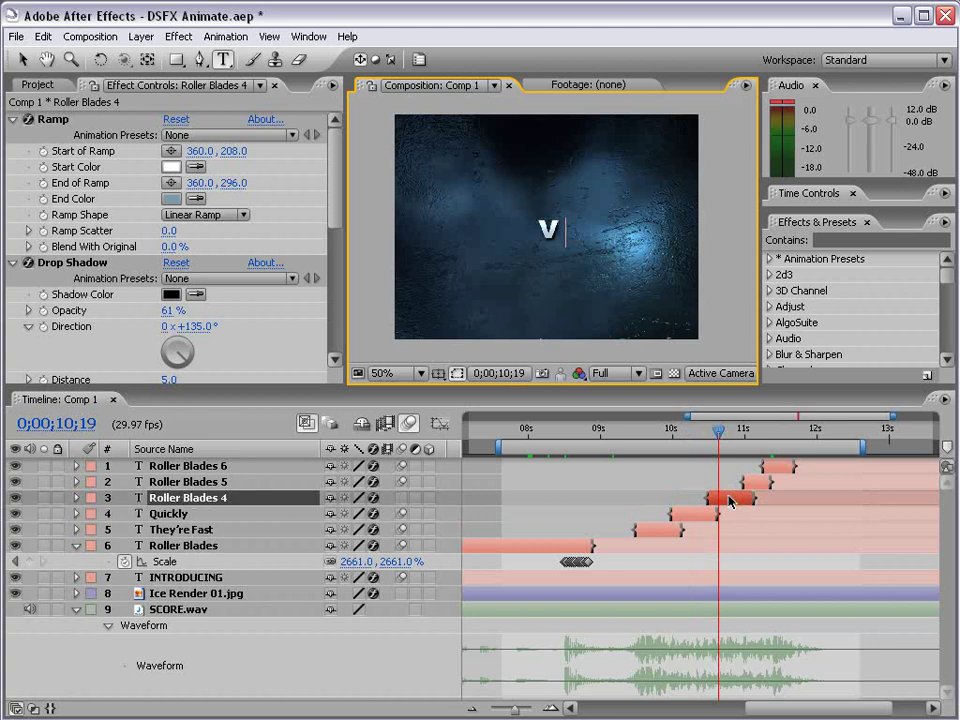
type("ELCRO")
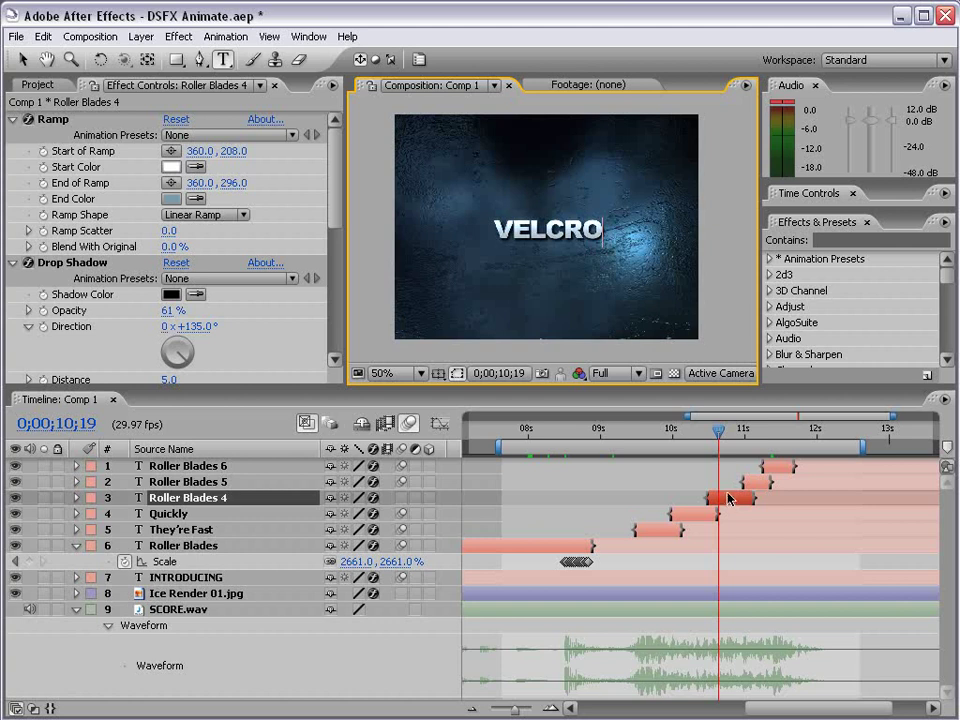
left_click_drag(744, 432, 758, 432)
double_click(766, 484)
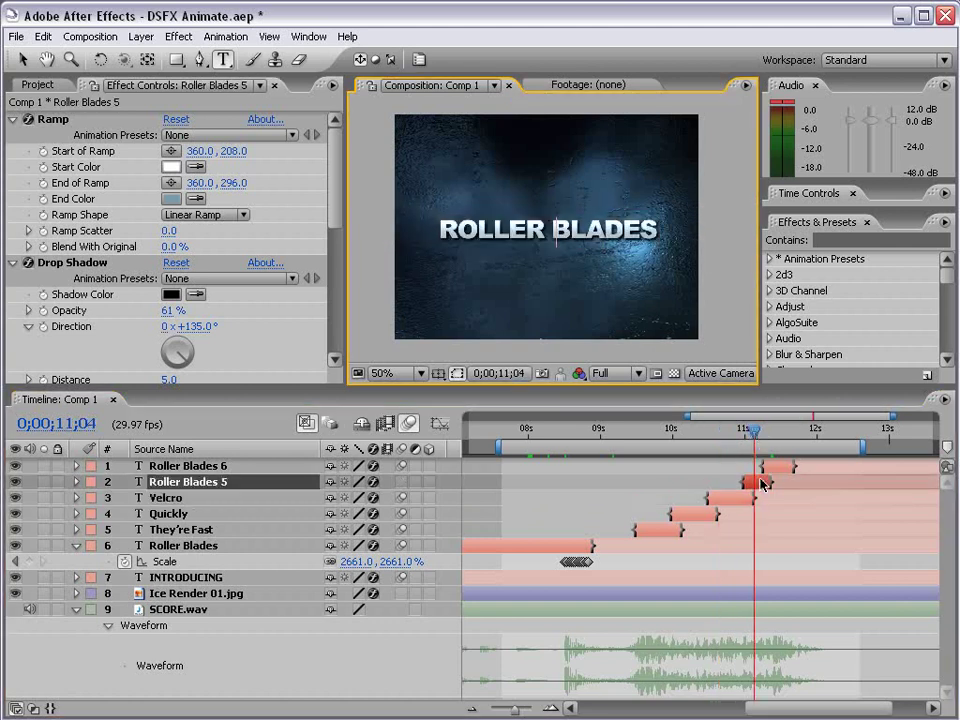
type("FUTURISTIC")
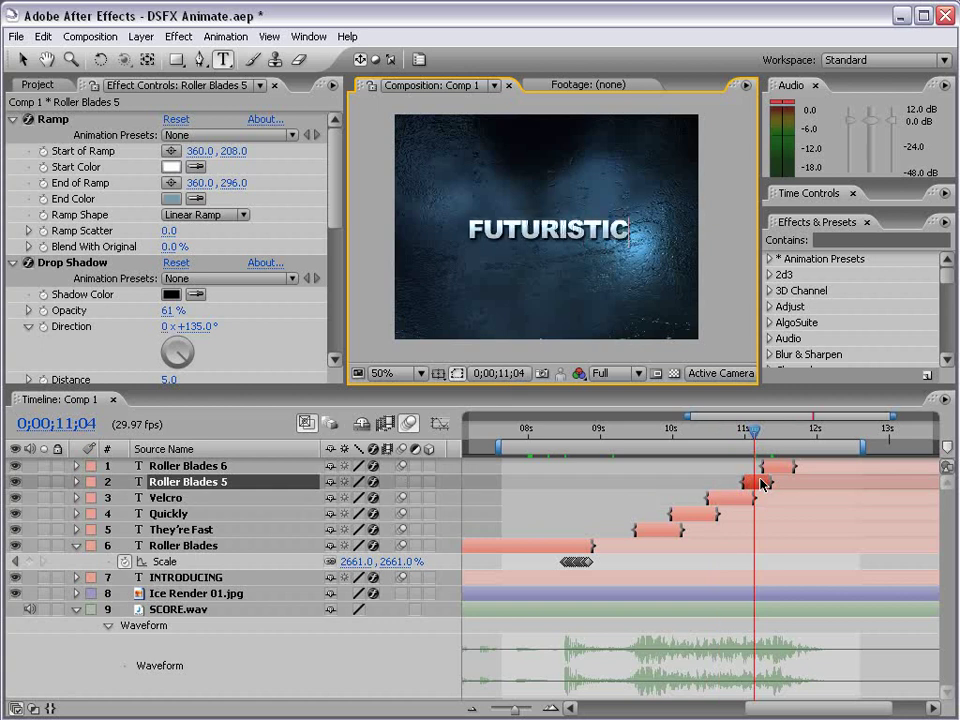
left_click(774, 431)
left_click(778, 466)
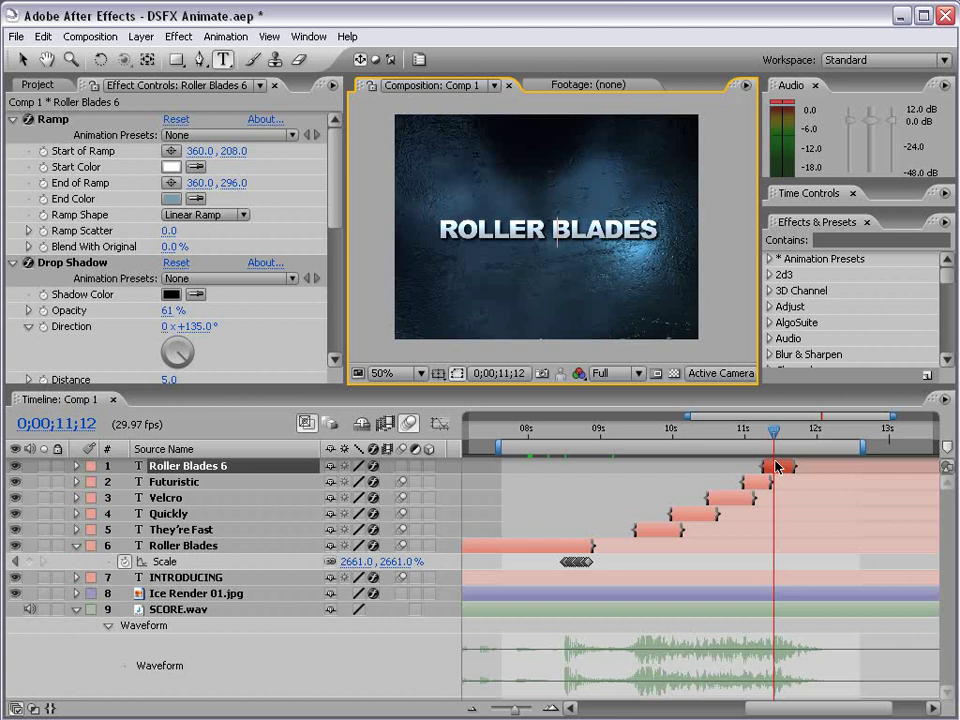
type("AMAZING")
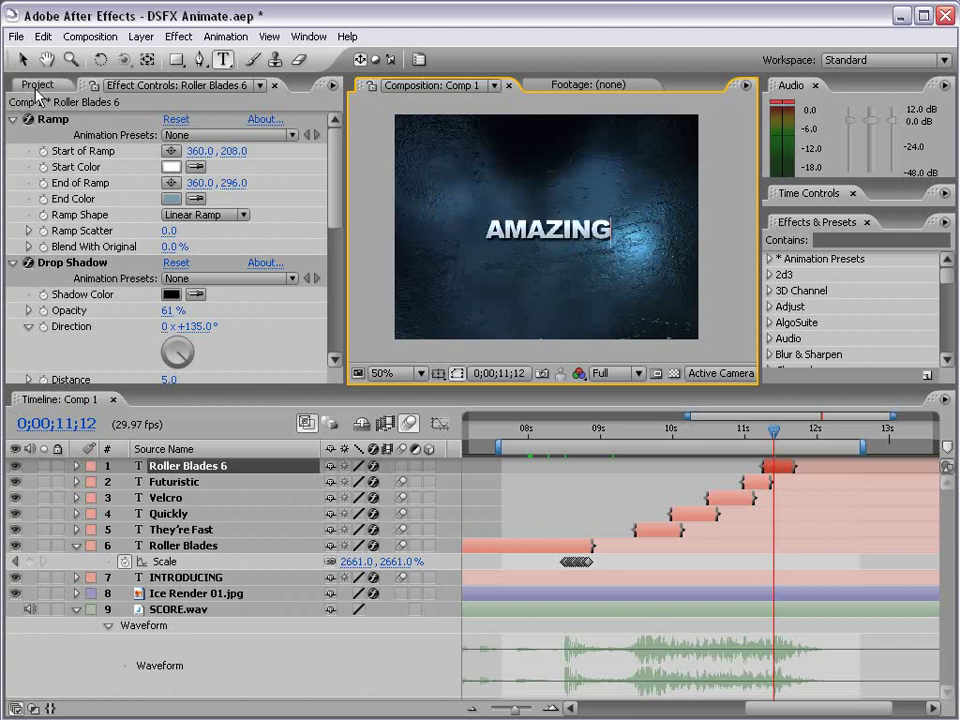
left_click(22, 59)
- Lengthen the amazing layer's out-point to roughly 12 seconds
left_click_drag(797, 466, 870, 467)
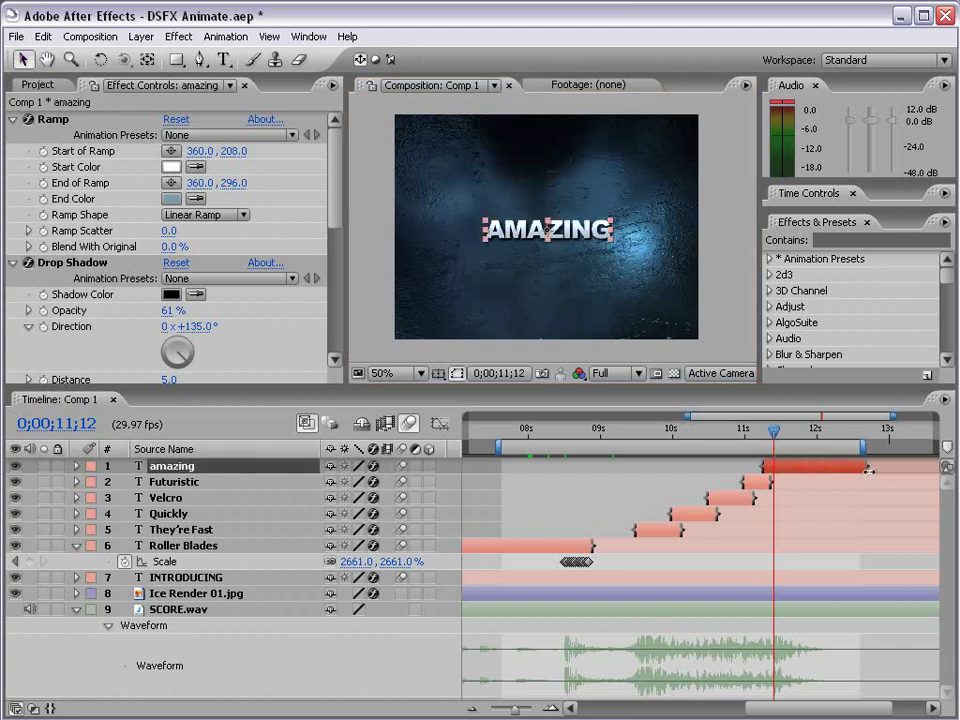
left_click_drag(840, 566, 727, 556)
left_click_drag(714, 434, 729, 432)
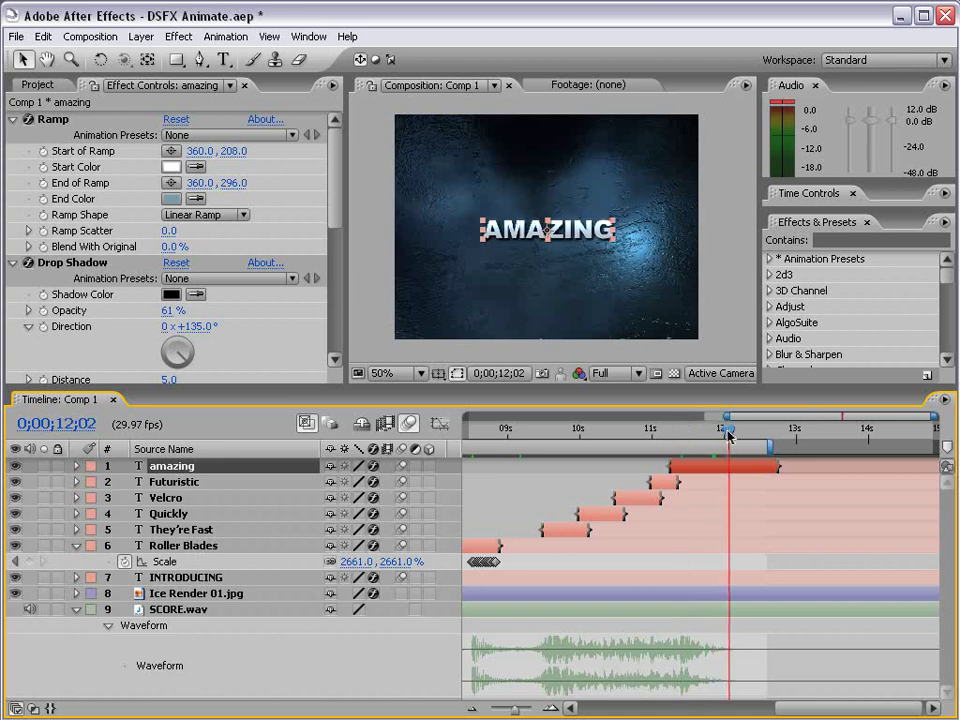
left_click_drag(775, 466, 757, 465)
left_click(716, 431)
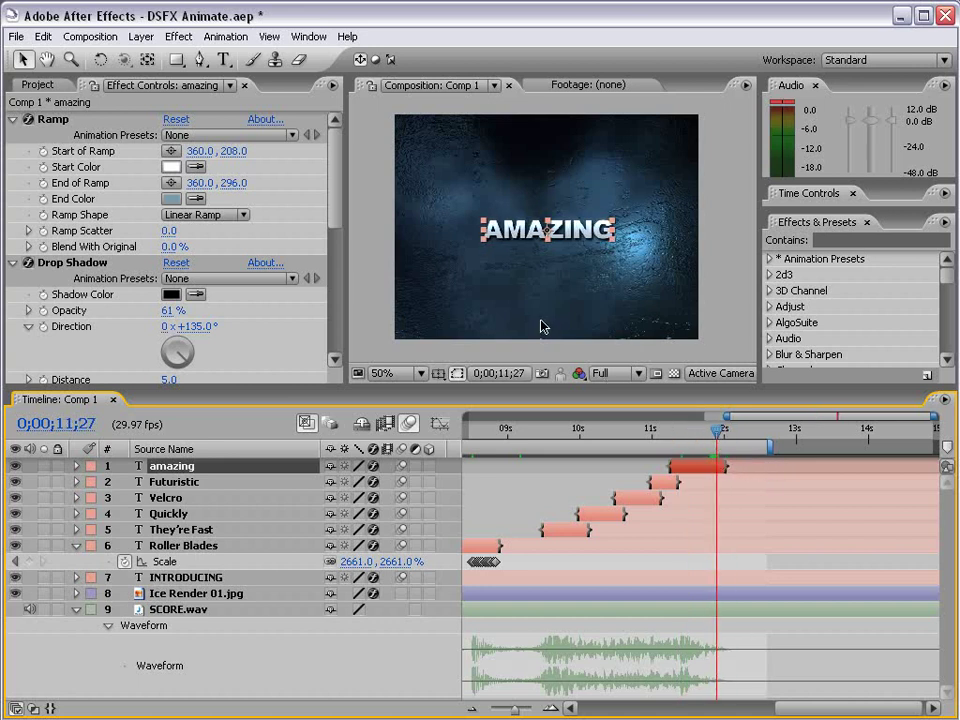
- Keyframe amazing's Opacity from 100% at 11;27 to 0% at 12;02
key("t")
left_click(125, 482)
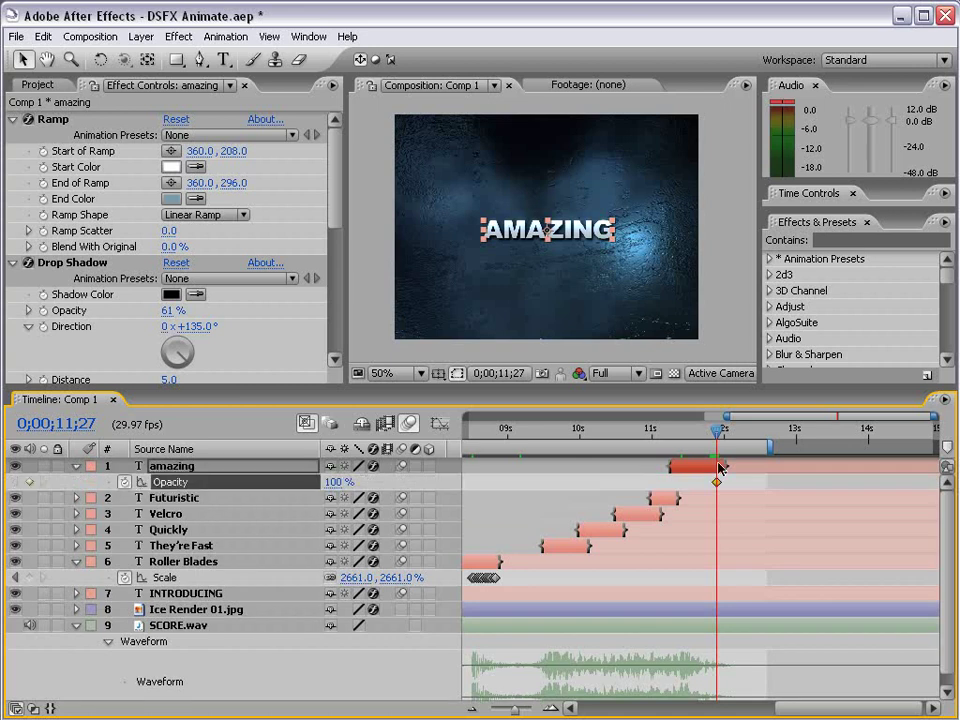
left_click_drag(716, 430, 729, 430)
left_click(338, 482)
type("0")
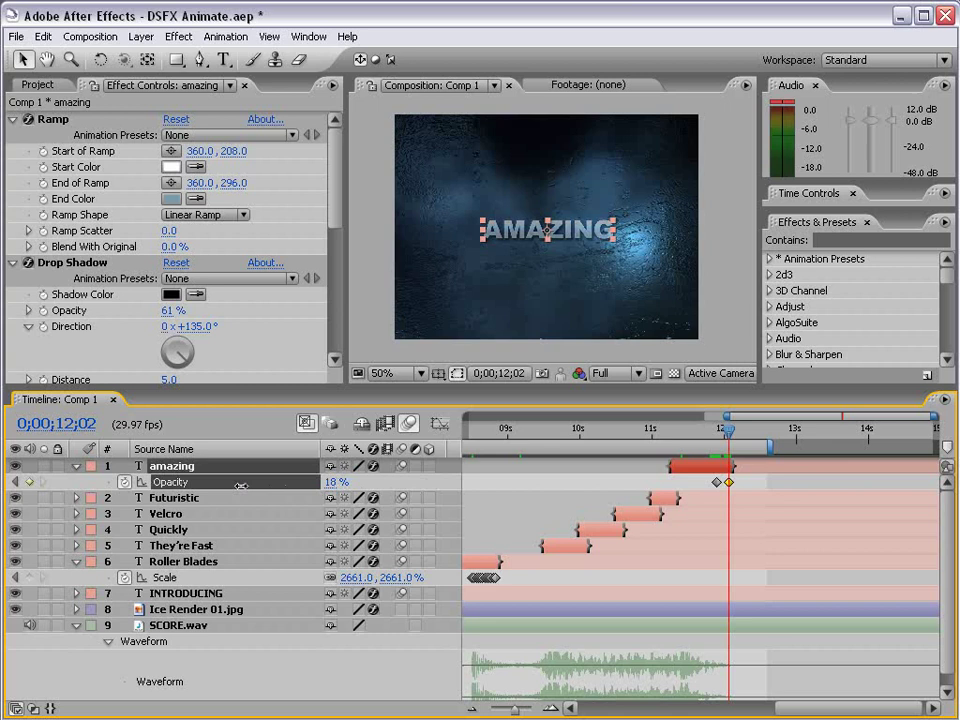
key("Return")
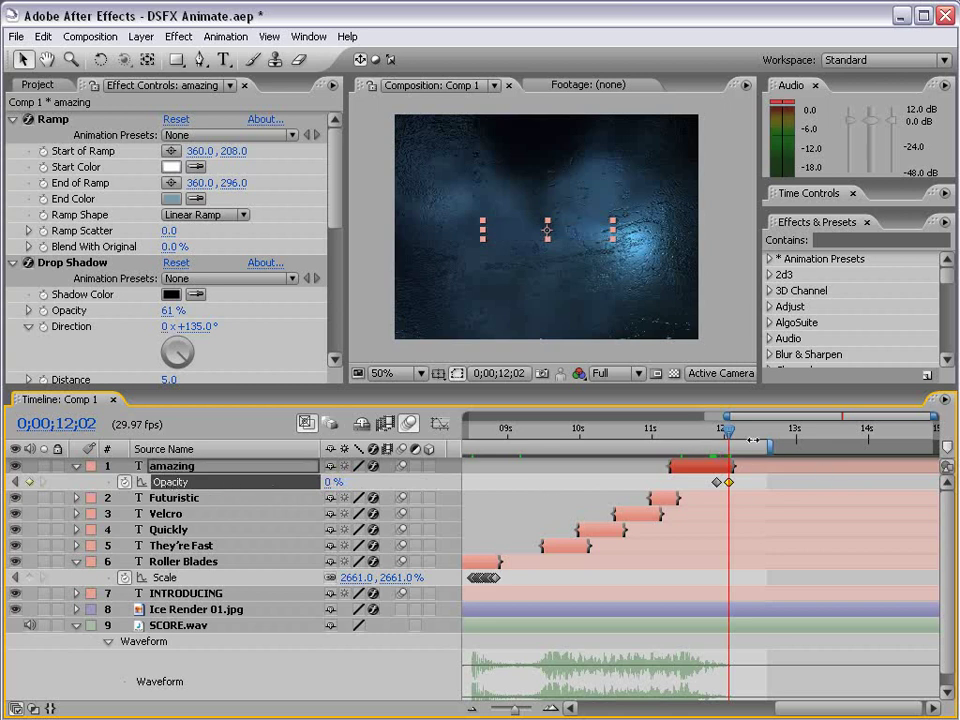
left_click_drag(643, 588, 773, 588)
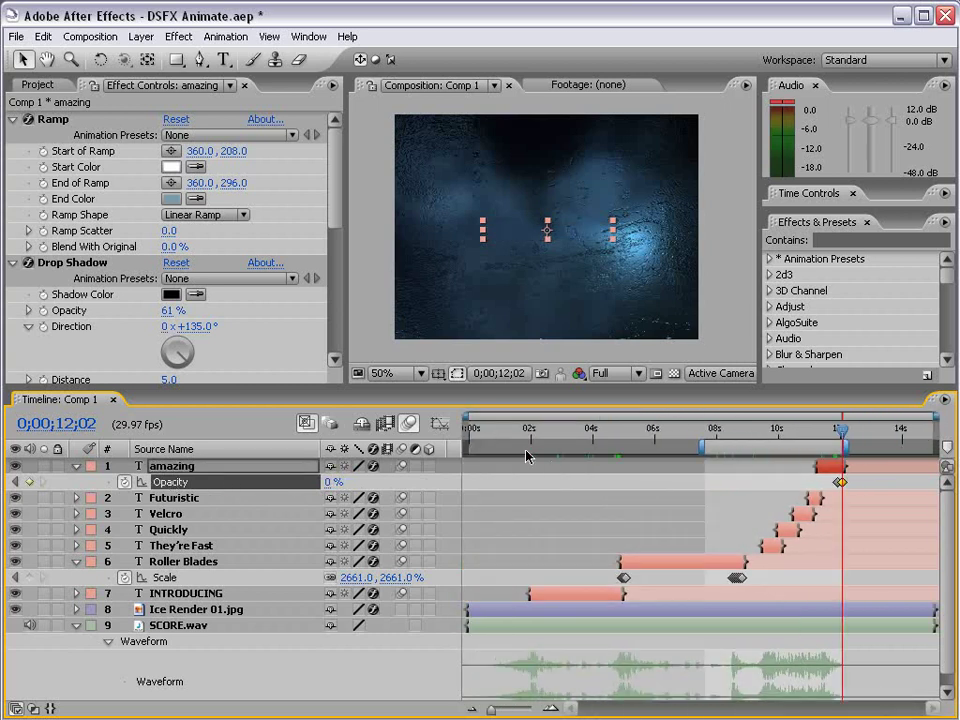
key("semicolon")
left_click_drag(845, 428, 447, 452)
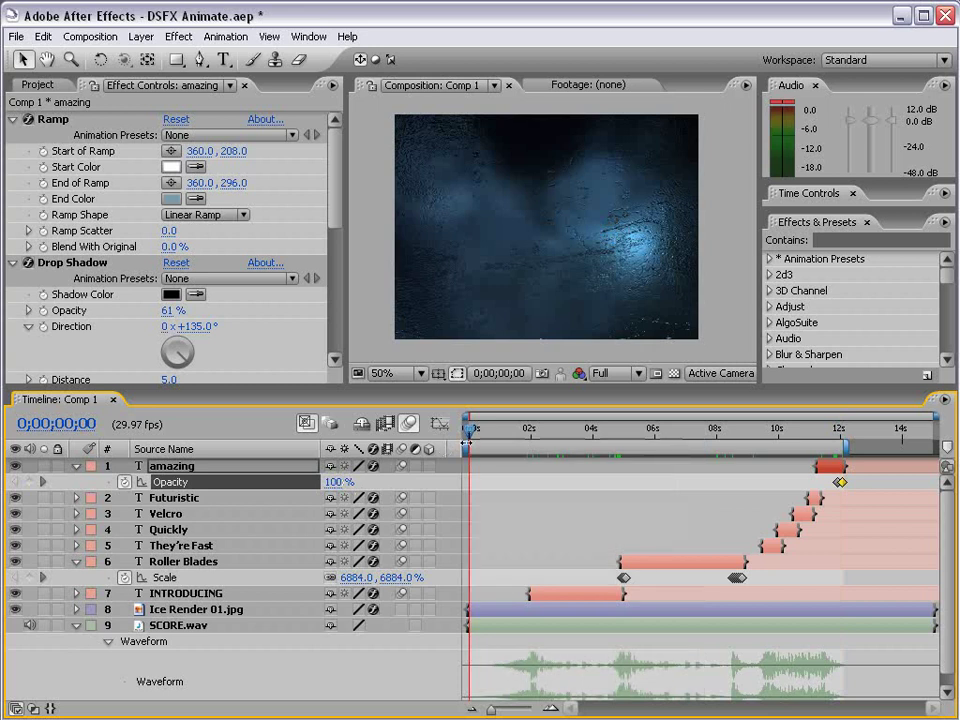
- RAM-preview the titles, drag amazing's end and last Opacity keyframe later, then preview again
key("KP_0")
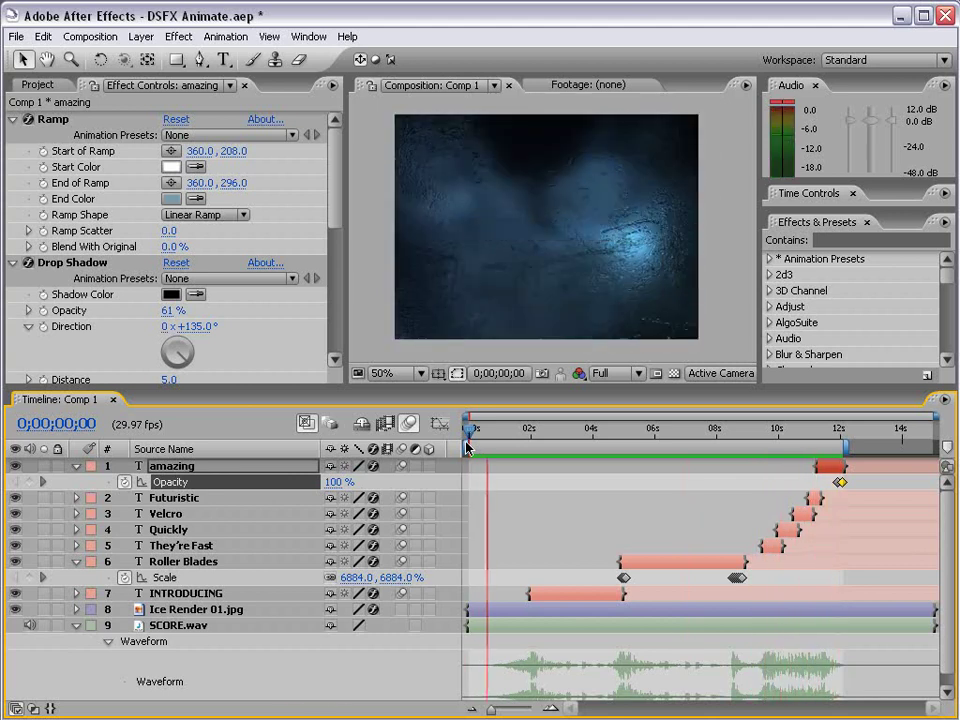
left_click_drag(846, 447, 867, 445)
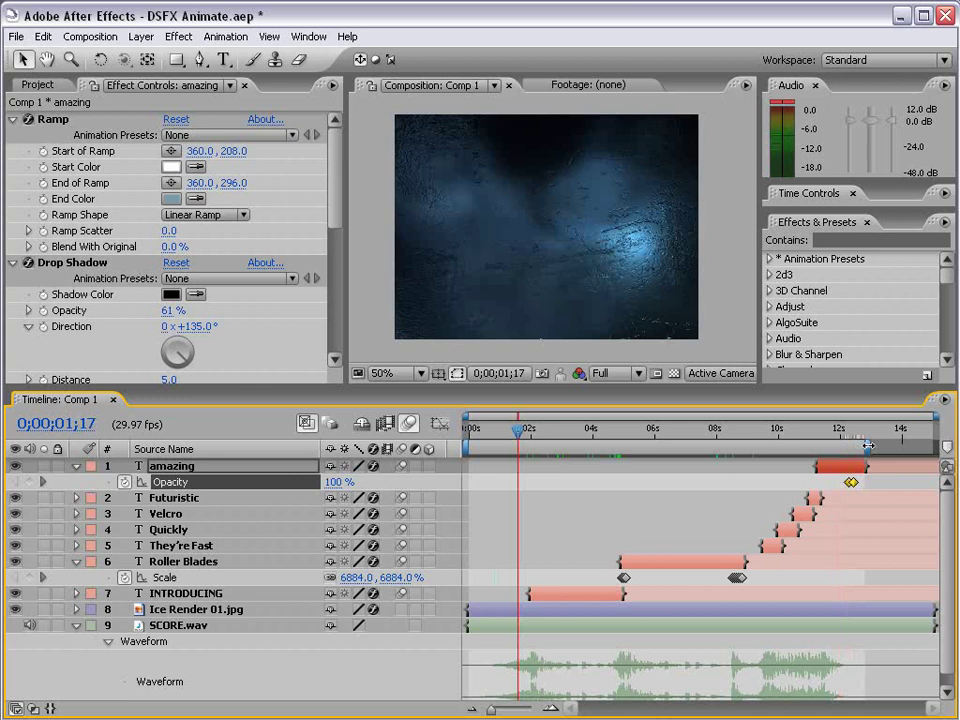
left_click(856, 478)
key("KP_0")
left_click_drag(733, 429, 763, 429)
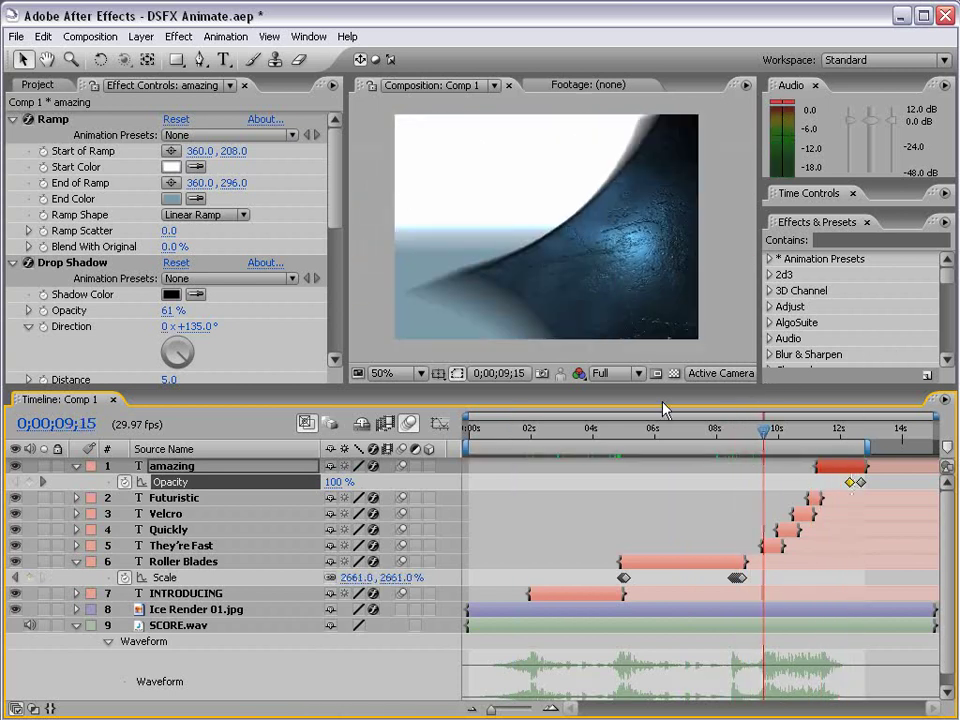
left_click_drag(600, 430, 537, 440)
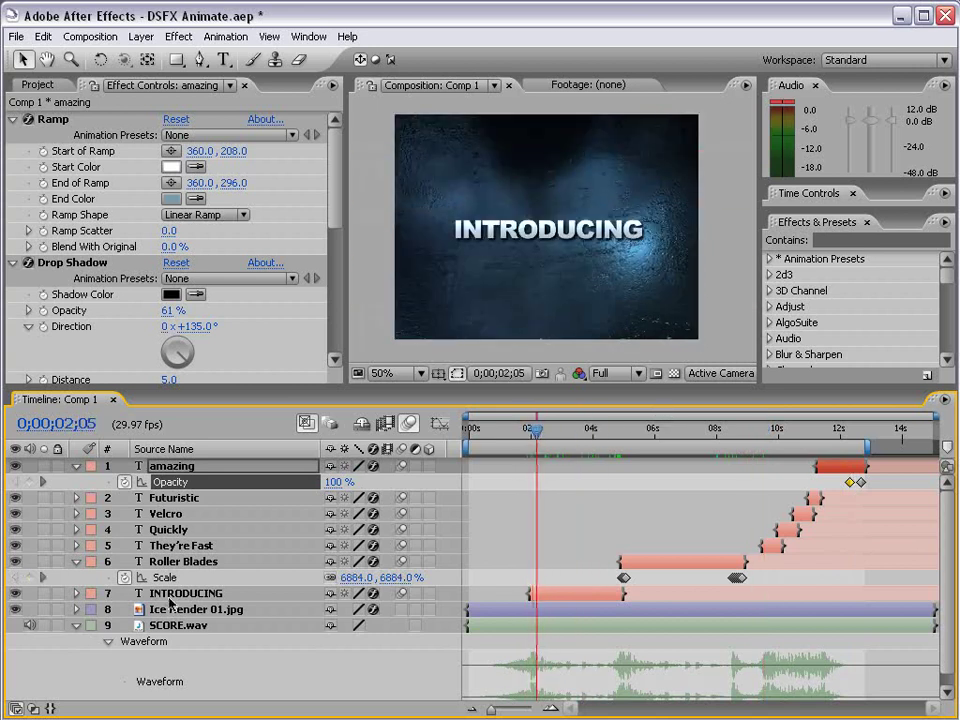
key("F2")
- Collapse the Roller Blades Scale, SCORE.wav waveform and amazing Opacity properties
left_click(76, 565)
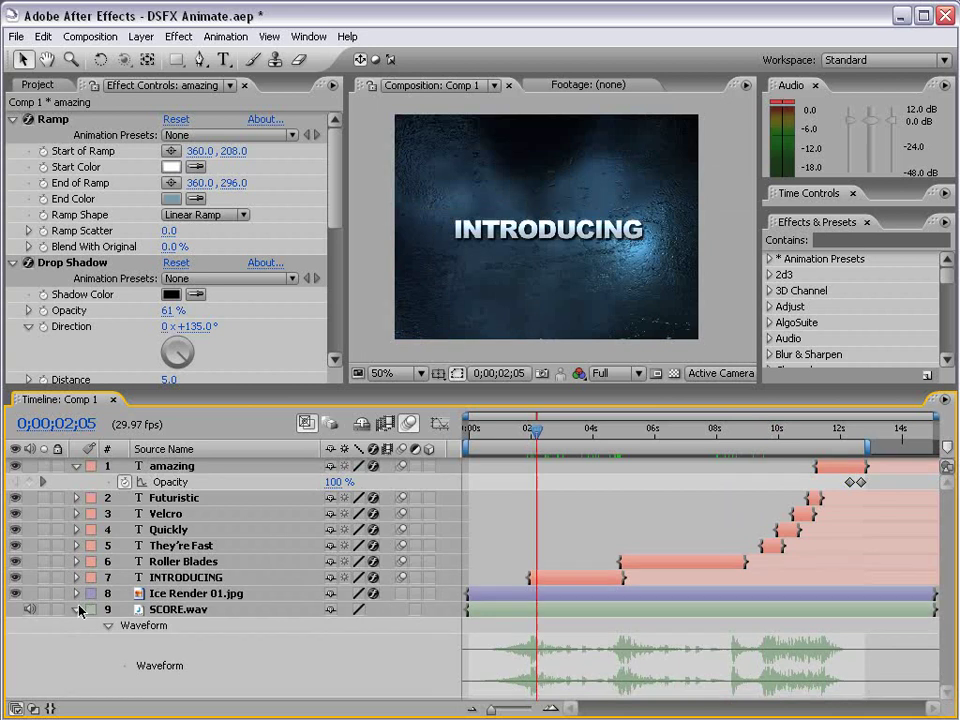
left_click(76, 609)
left_click(77, 467)
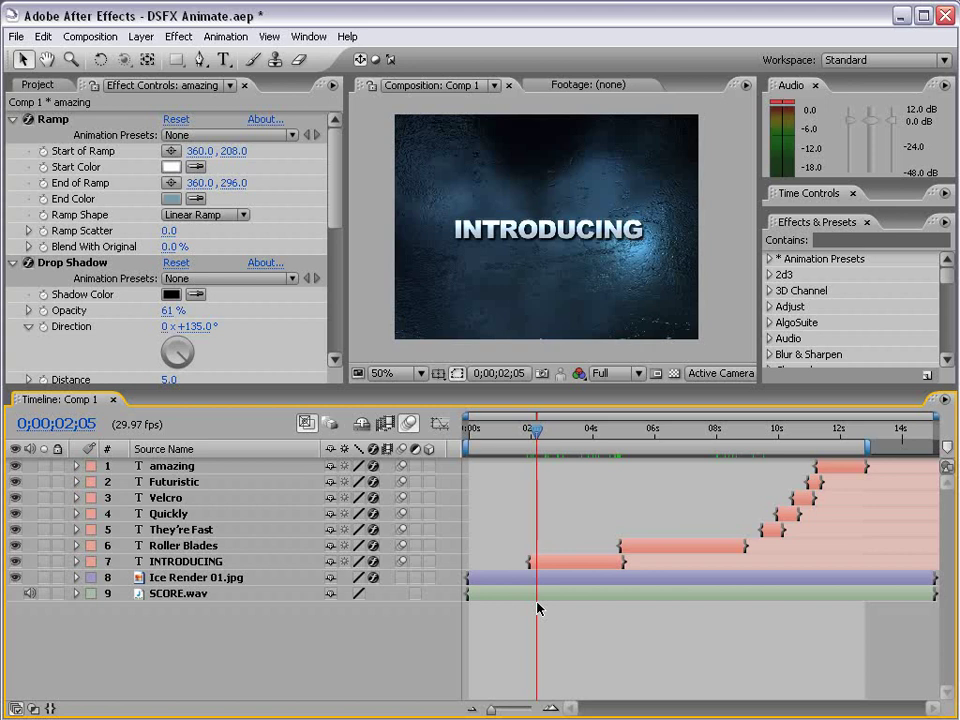
- At 12;05, switch off the Ice Render 01.jpg layer's visibility so AMAZING shows on black
left_click(38, 84)
left_click(78, 322)
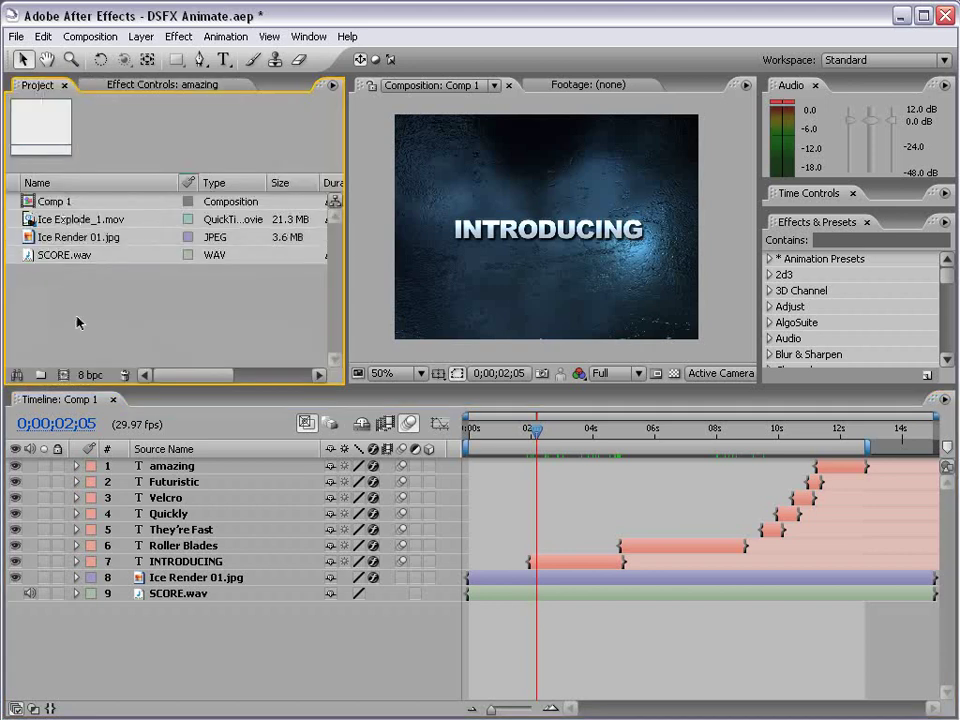
left_click_drag(512, 450, 812, 452)
left_click(845, 436)
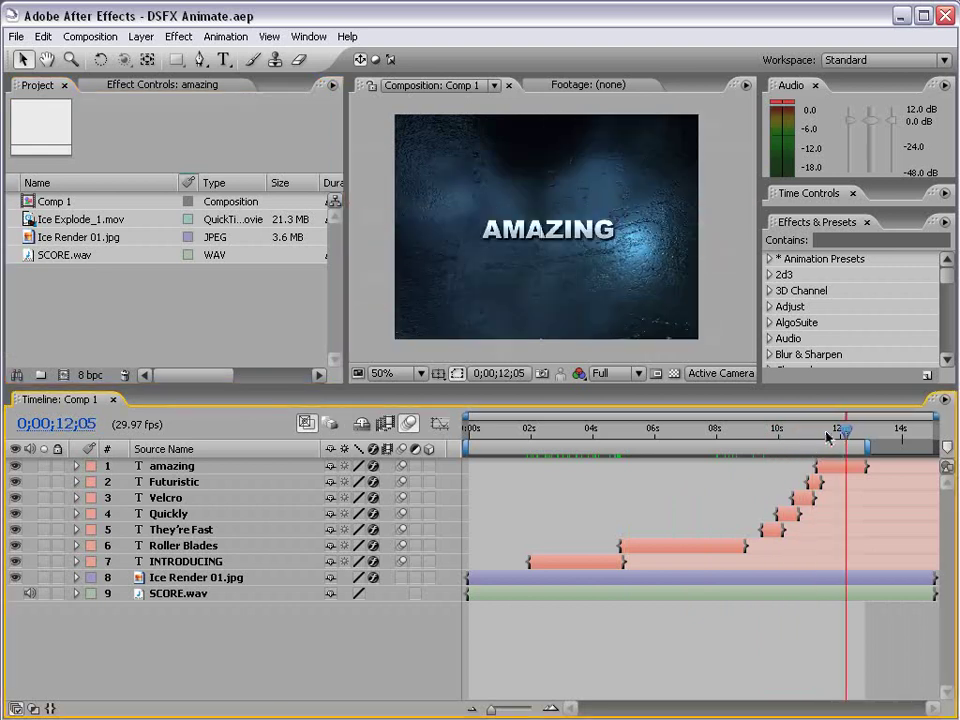
left_click(176, 580)
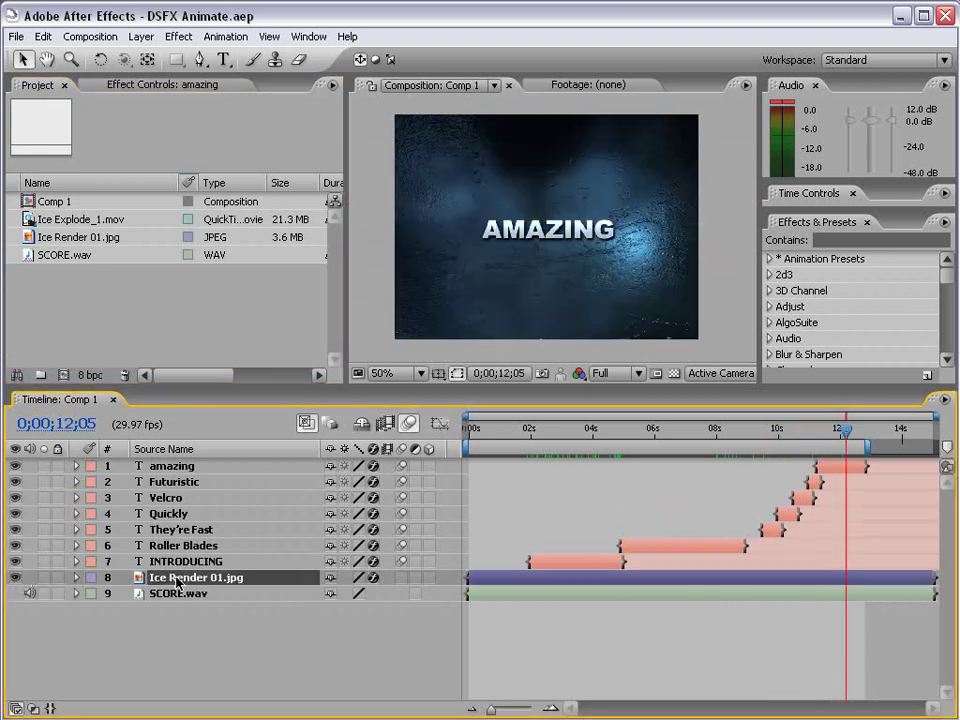
left_click(16, 578)
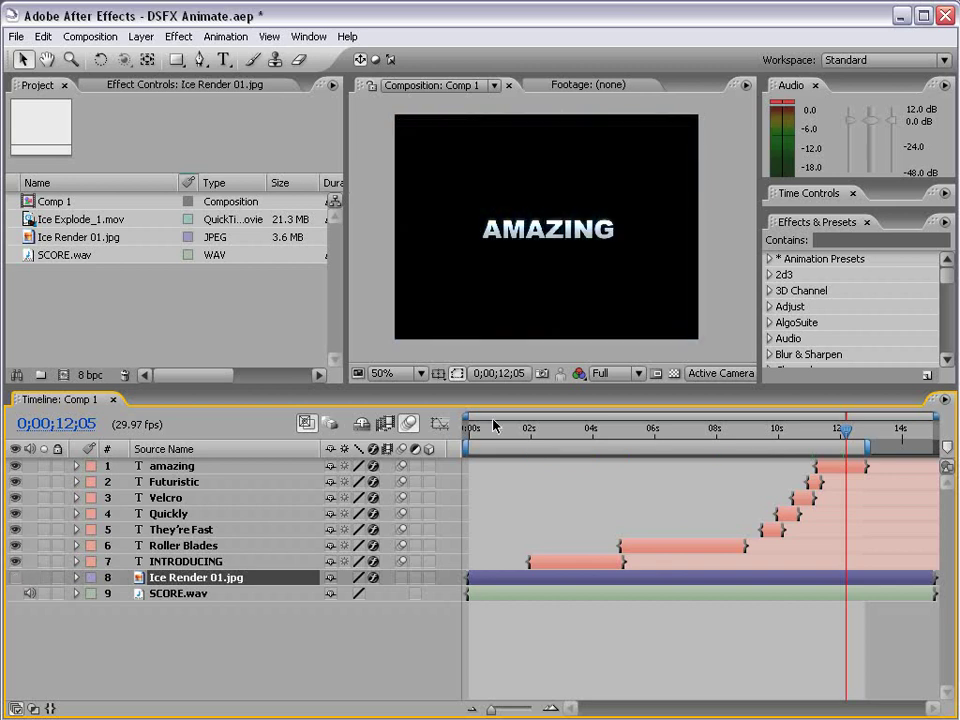
- RAM-preview the title sequence without the background using numpad 0
key("KP_0")
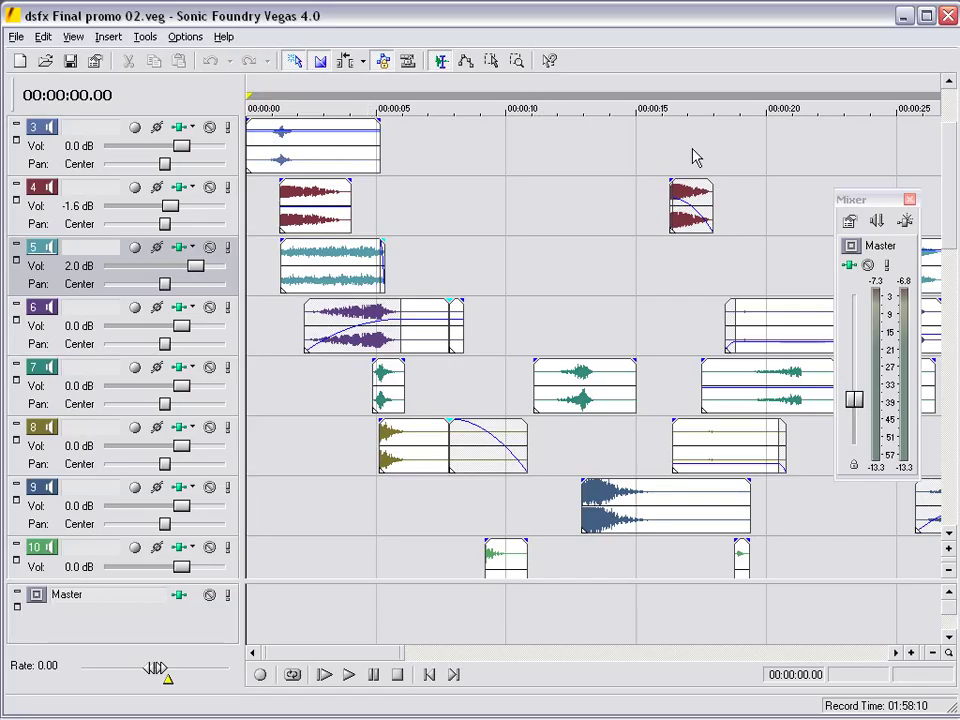
- Move the Mixer aside, bring tracks 11–18 into view, and play the score from about 2 seconds on track 14
left_click_drag(850, 199, 872, 48)
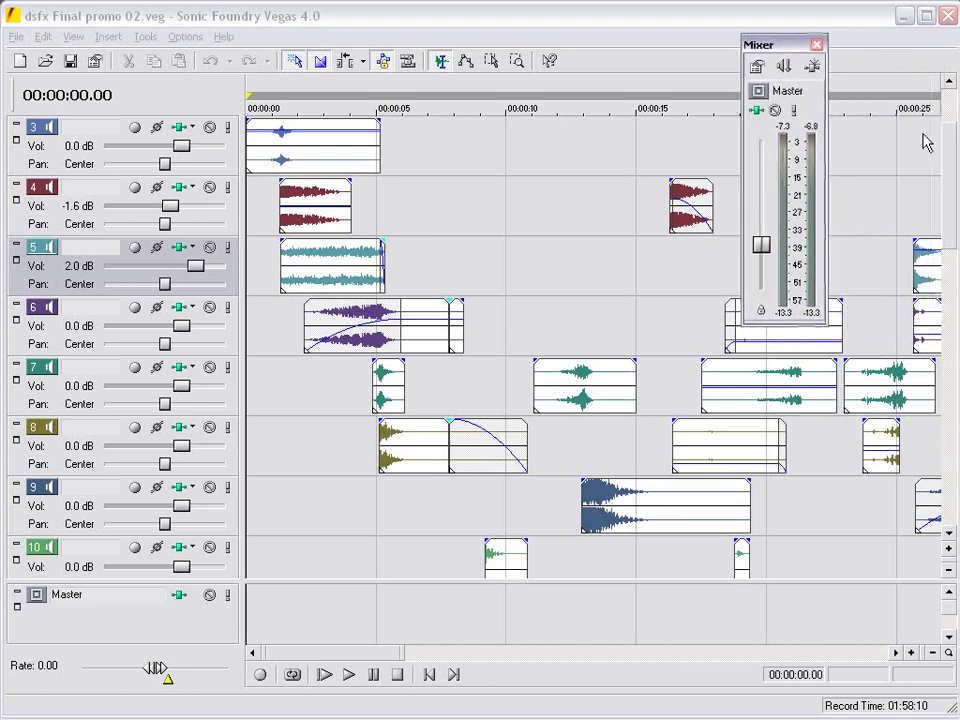
left_click_drag(955, 160, 945, 311)
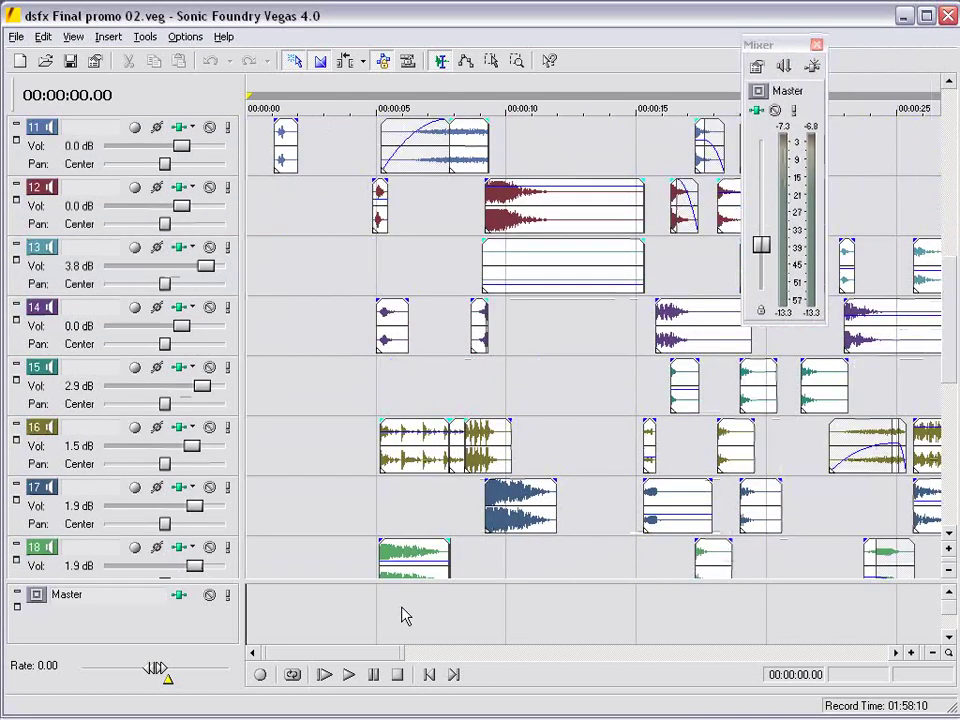
left_click_drag(400, 653, 509, 652)
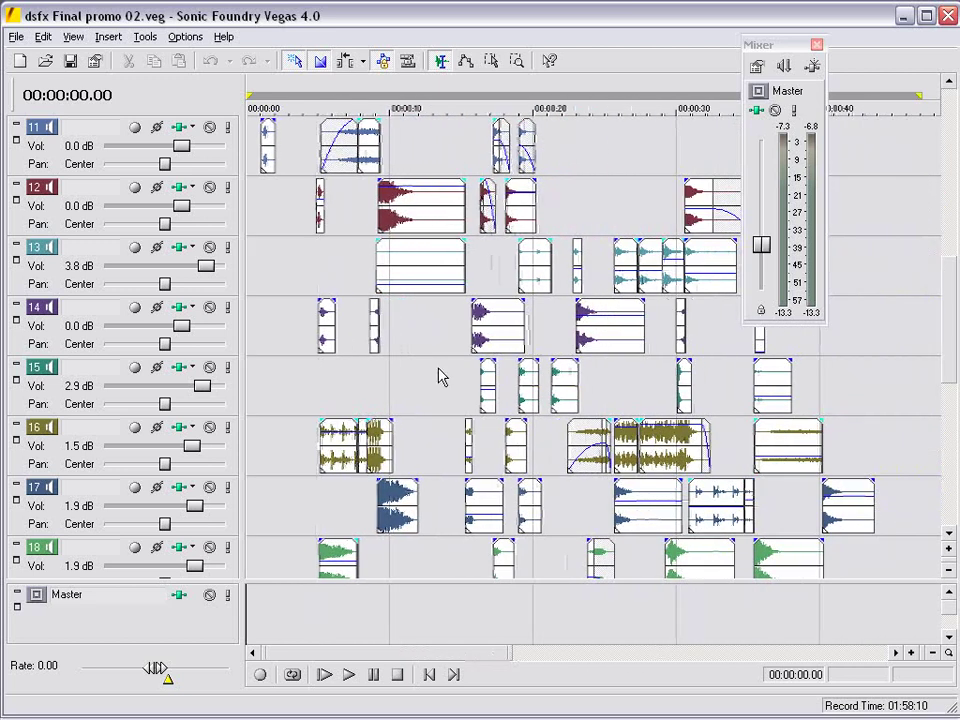
left_click(405, 345)
left_click(283, 310)
key("space")
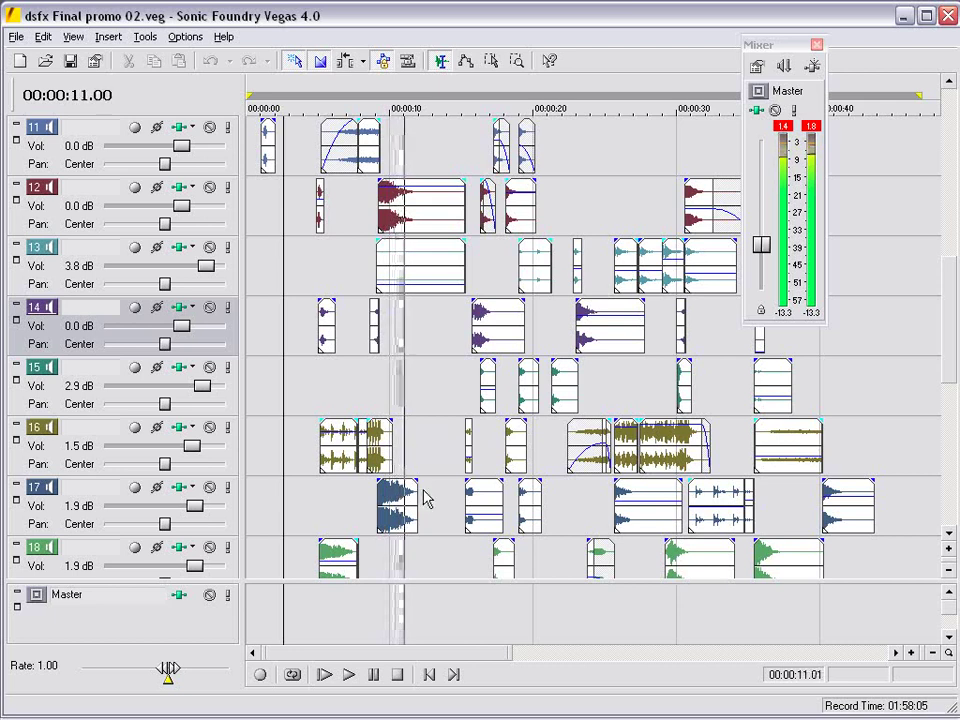
- Scroll through tracks 11–21 while the score plays, then stop and place the cursor near 14 seconds
scroll(478, 438, "up", 3)
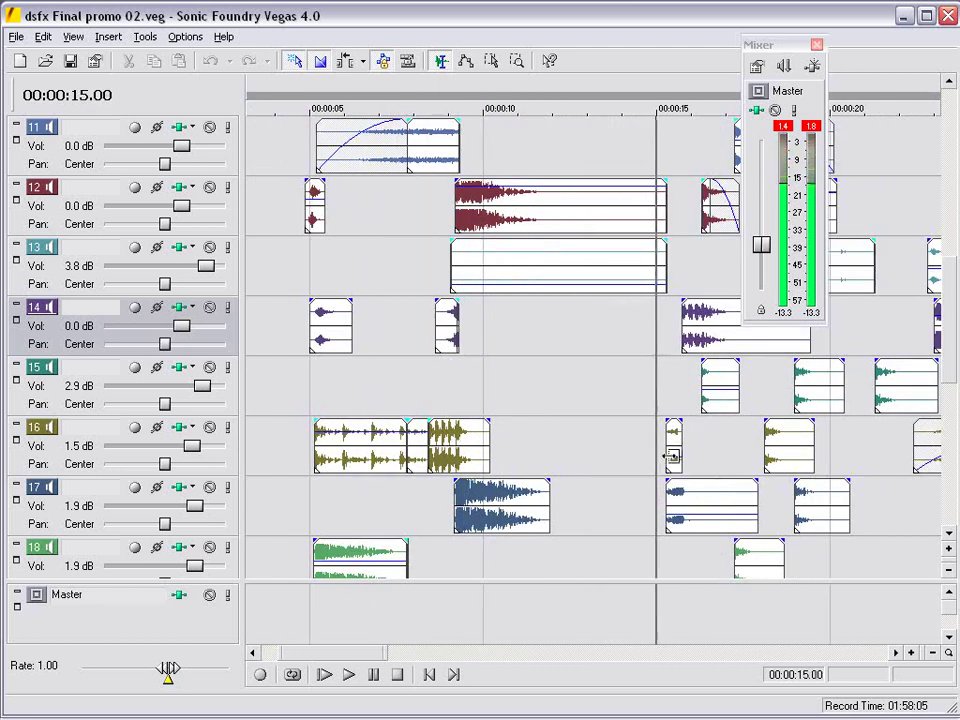
scroll(670, 453, "down", 2)
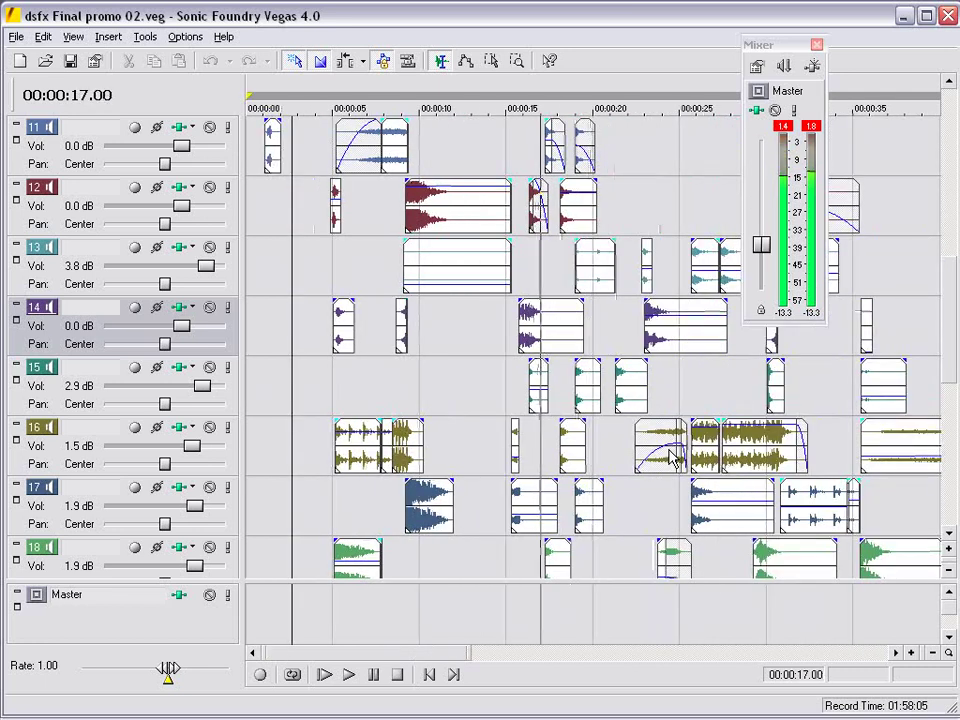
scroll(670, 456, "up", 2)
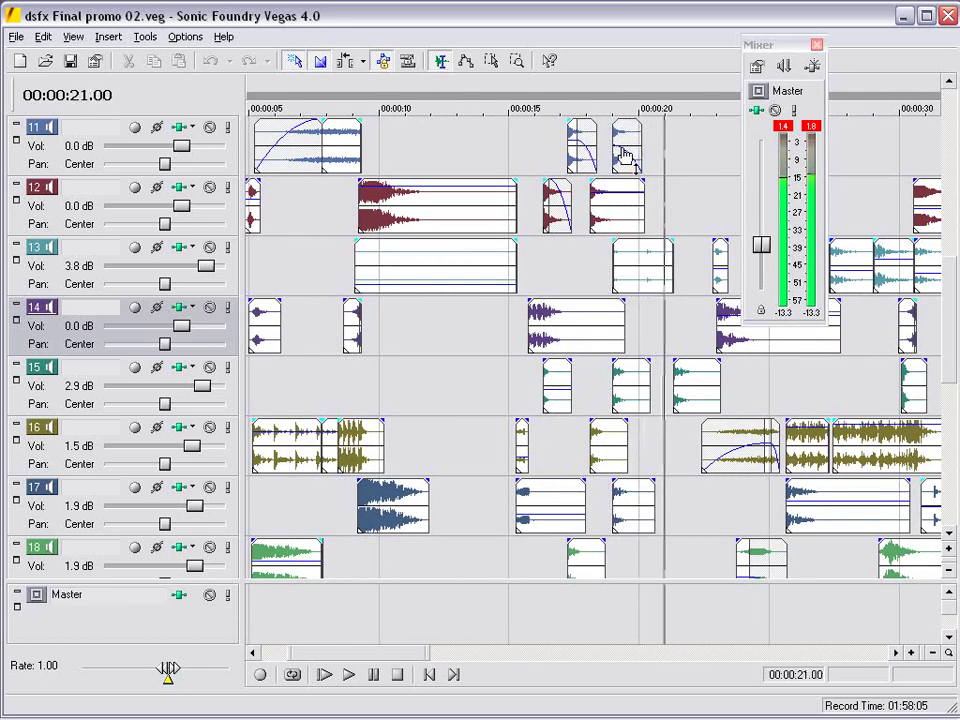
mouse_move(624, 154)
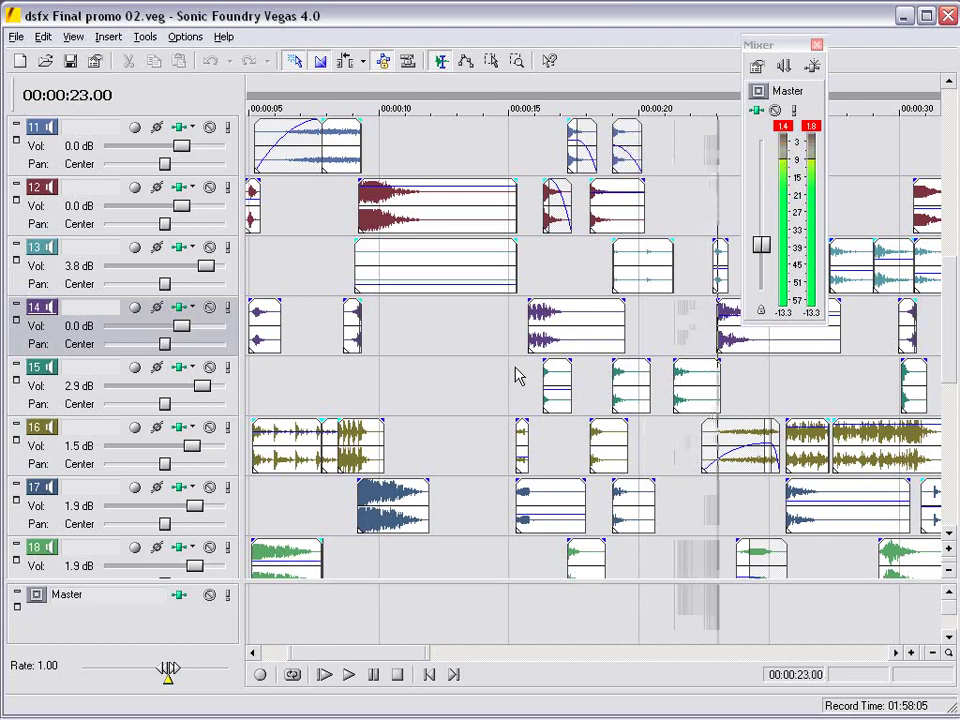
scroll(514, 400, "down", 2)
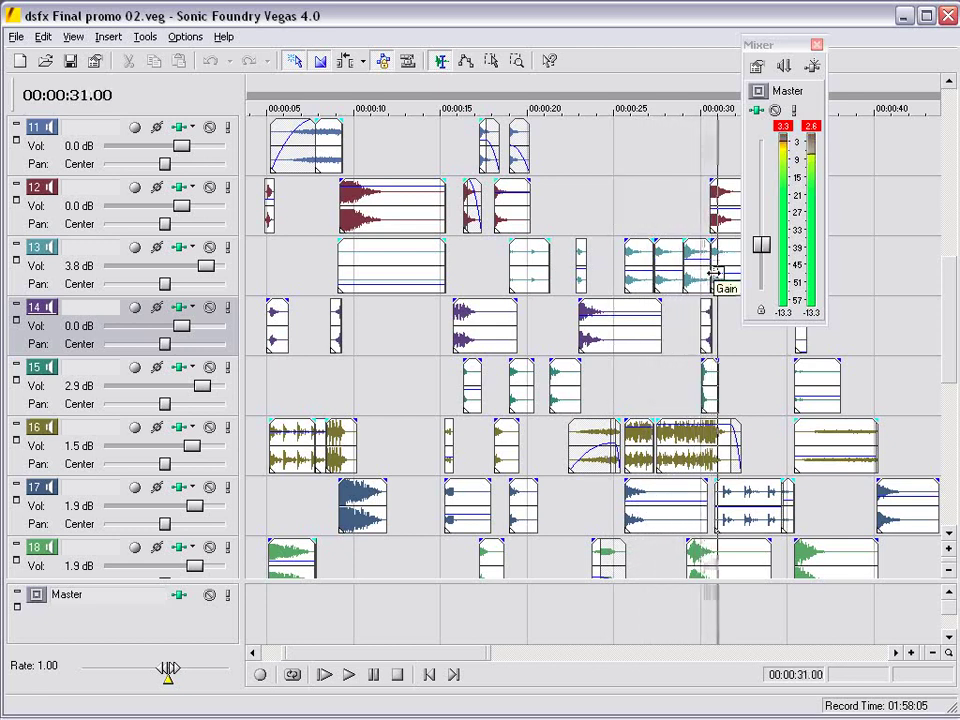
scroll(712, 328, "down", 1)
scroll(643, 373, "down", 1)
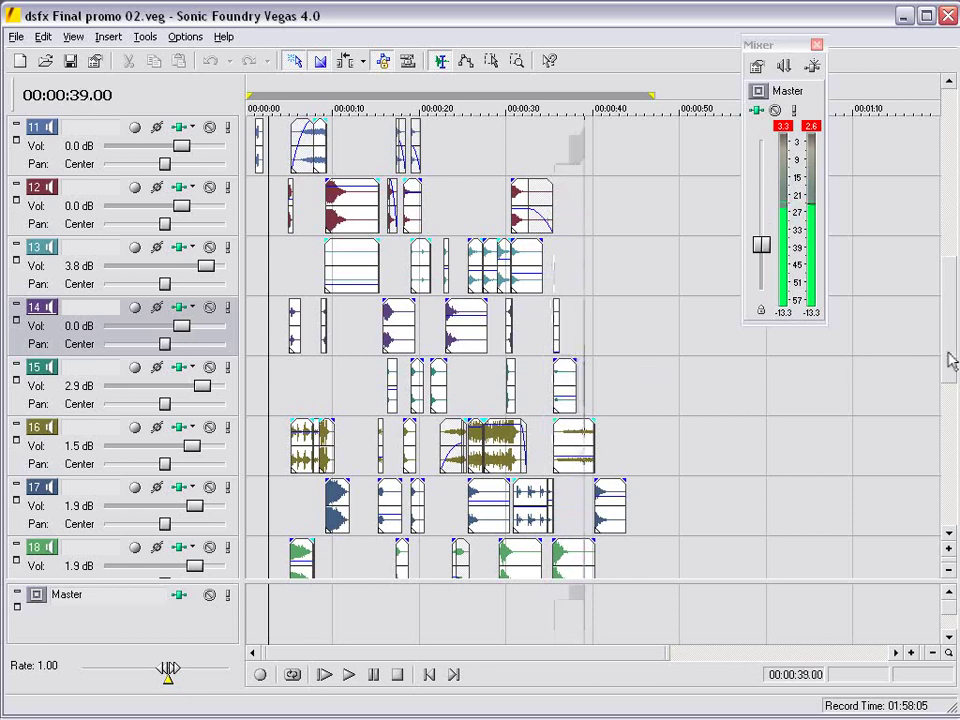
left_click(950, 454)
scroll(951, 413, "up", 3)
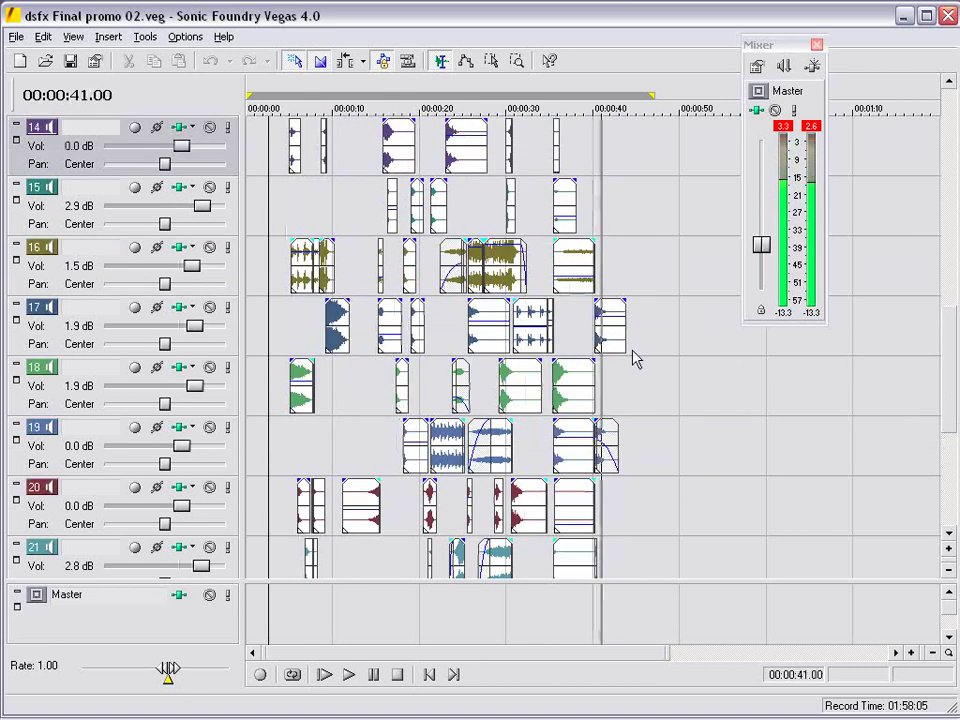
mouse_move(600, 318)
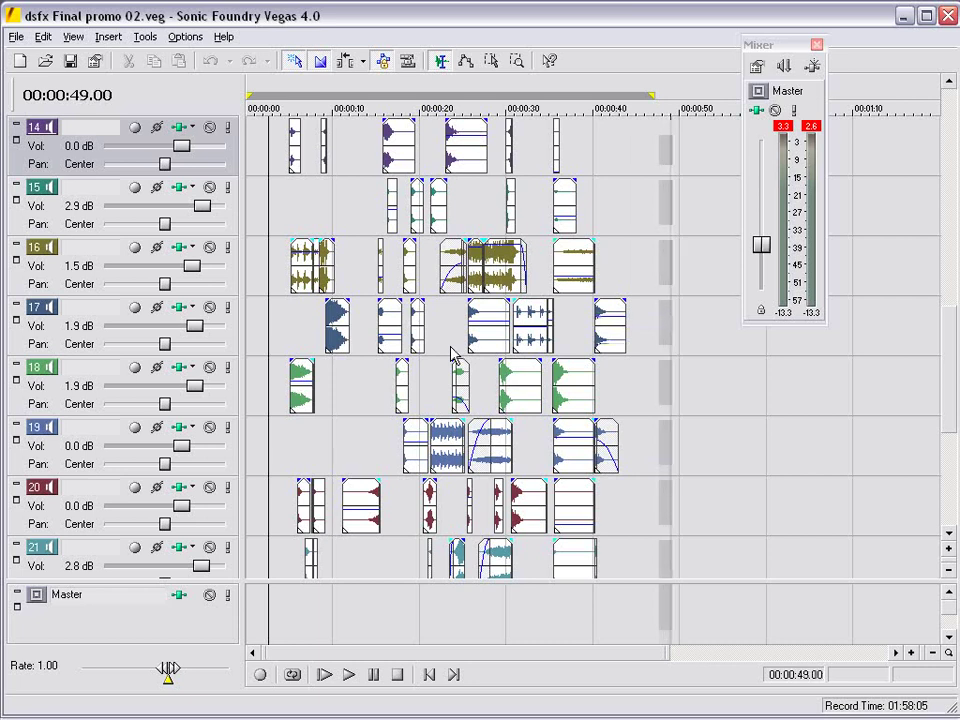
key("space")
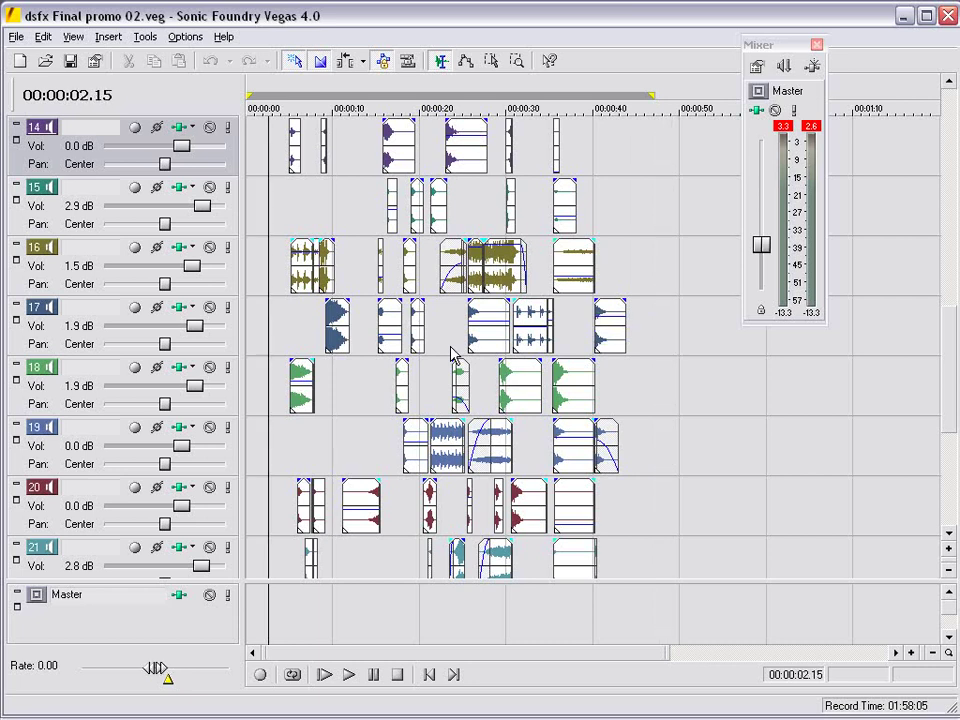
left_click(368, 395)
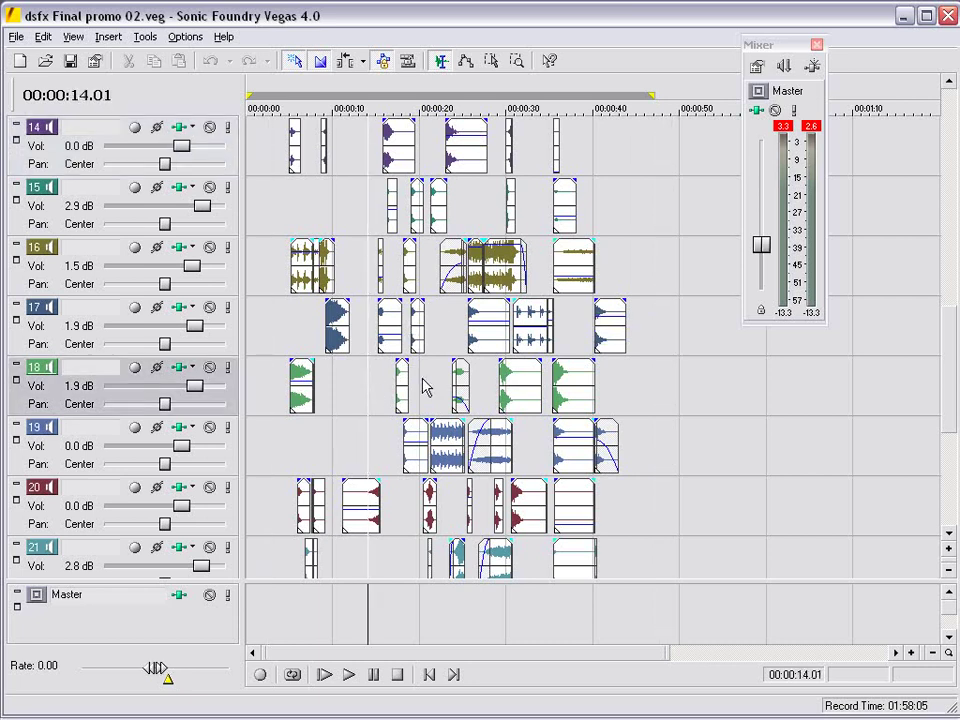
- Add a fade-out to the end of track 18's green clip, undoing an accidental edge extension
left_click(296, 424)
scroll(321, 422, "up", 6)
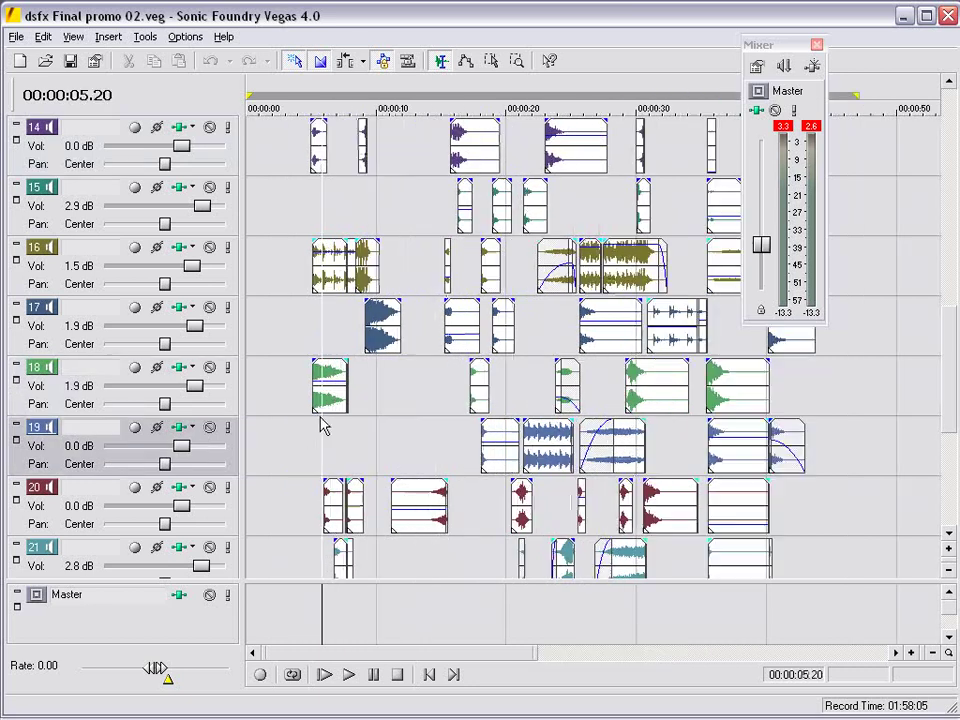
scroll(655, 442, "up", 3)
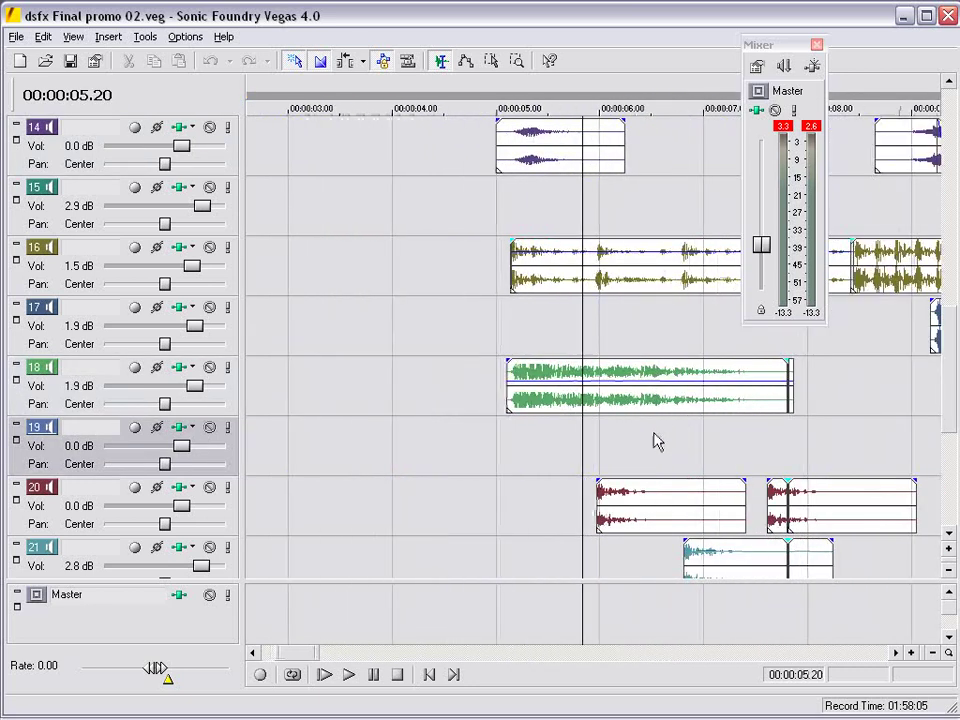
left_click_drag(785, 372, 578, 388)
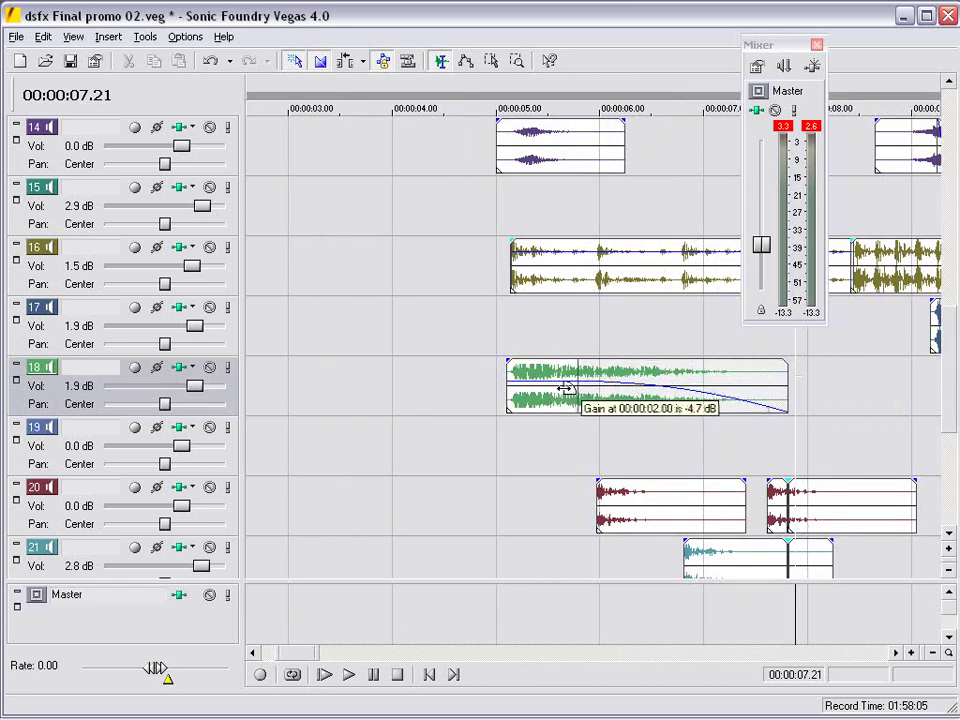
left_click_drag(507, 377, 414, 378)
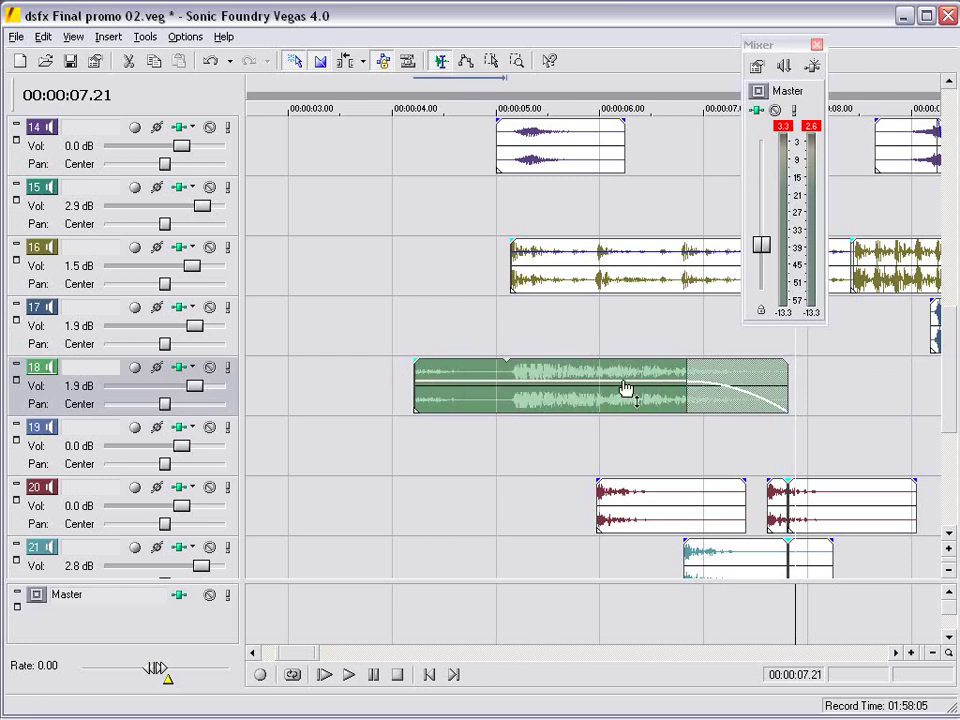
key("ctrl+z")
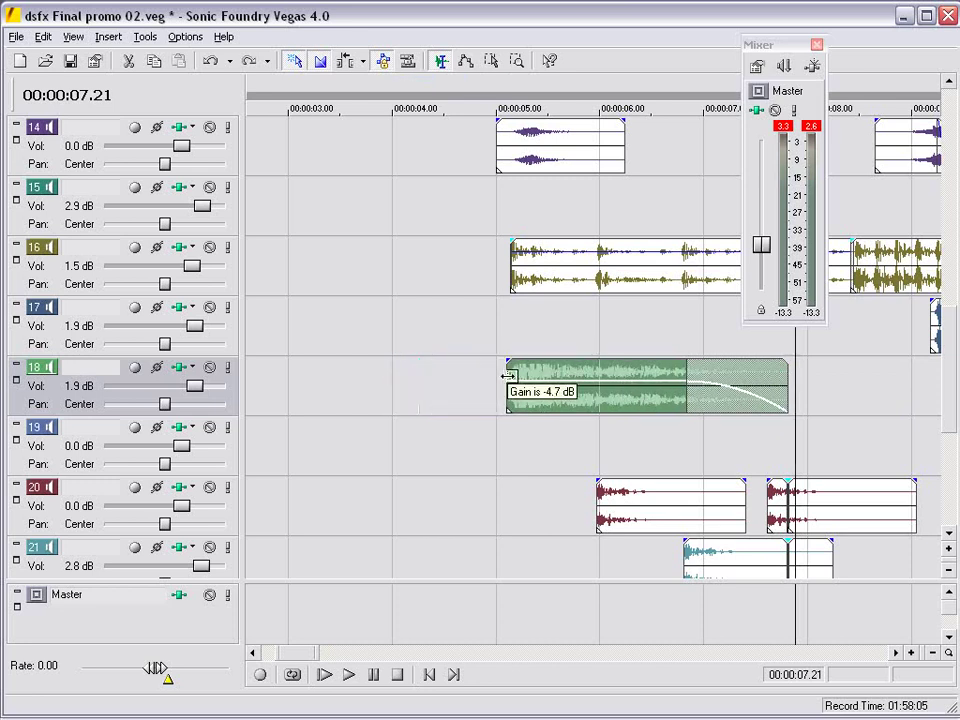
- Show volume envelopes, raise track 18's envelope, and play from just after 5 seconds to hear it
key("v")
left_click_drag(565, 390, 542, 388)
left_click(516, 431)
key("space")
key("space")
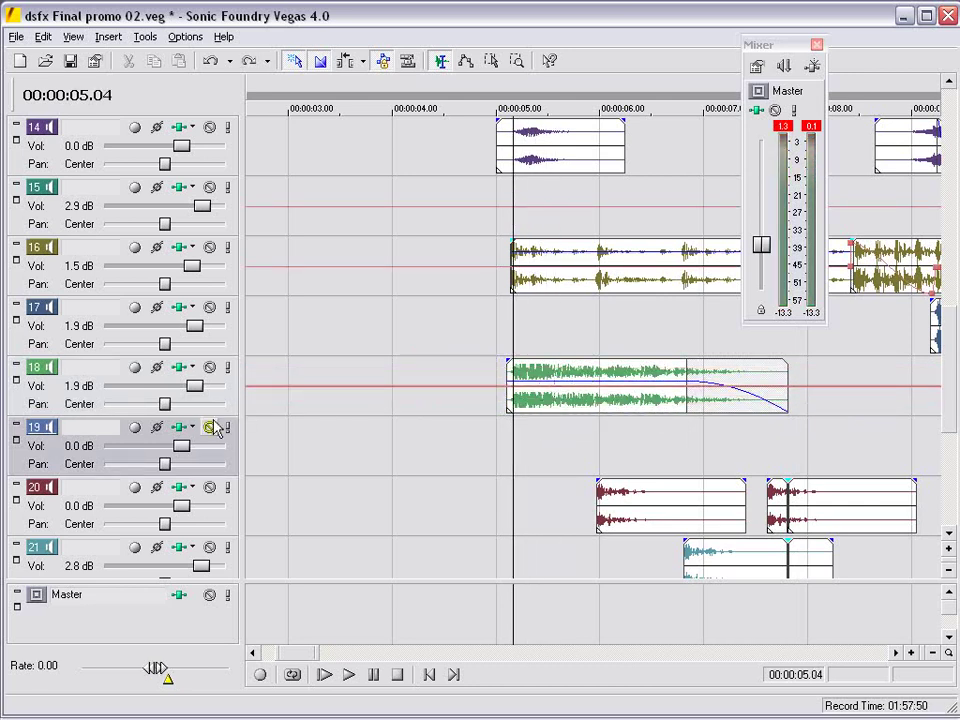
left_click(482, 466)
scroll(495, 420, "down", 4)
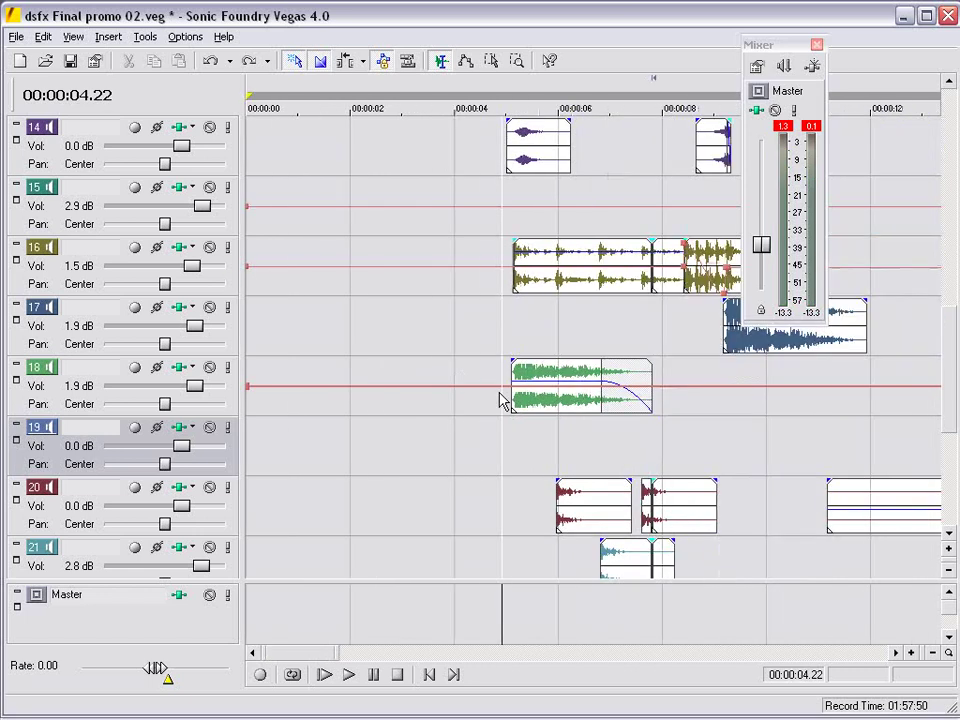
left_click(210, 249)
left_click(210, 309)
left_click(210, 249)
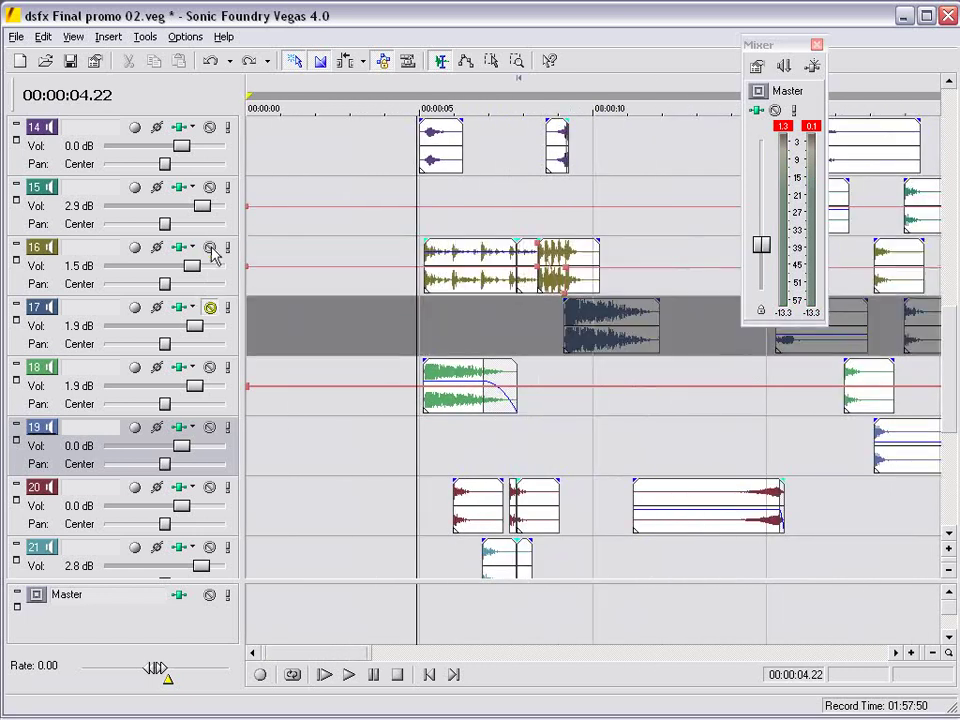
left_click(210, 309)
left_click(133, 274)
left_click(130, 366, "shift")
left_click(226, 369)
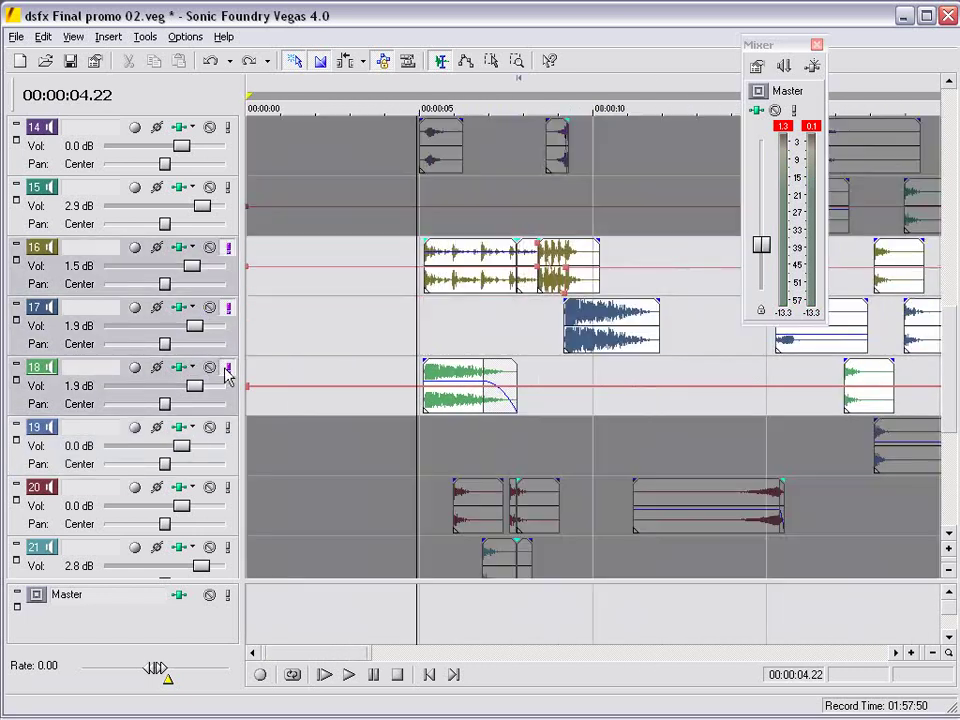
left_click(226, 369)
left_click(228, 372)
left_click(228, 372)
left_click(411, 357)
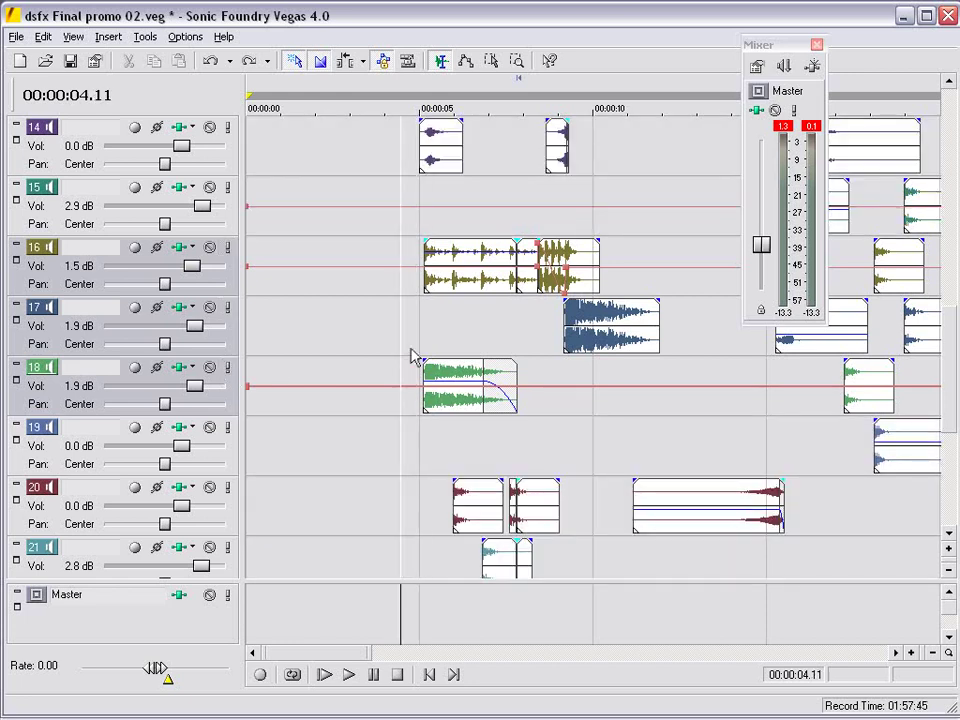
scroll(440, 345, "down", 4)
left_click(444, 334)
key("space")
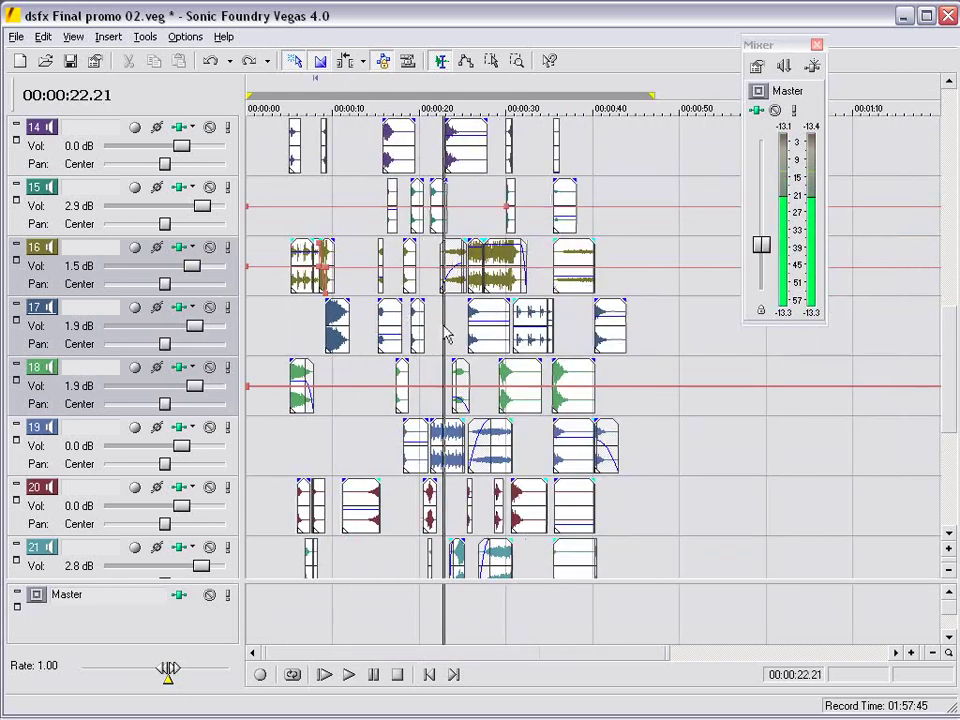
key("space")
- Turn on the Video Preview window and play the promo with the score from about 8 seconds
scroll(413, 186, "up", 10)
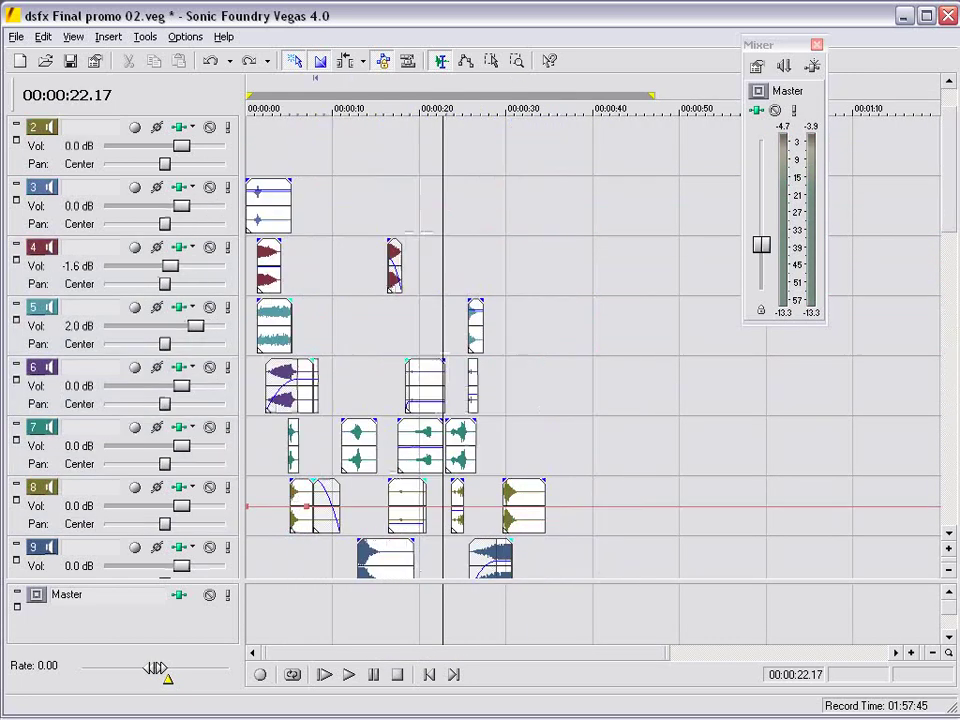
left_click(319, 184)
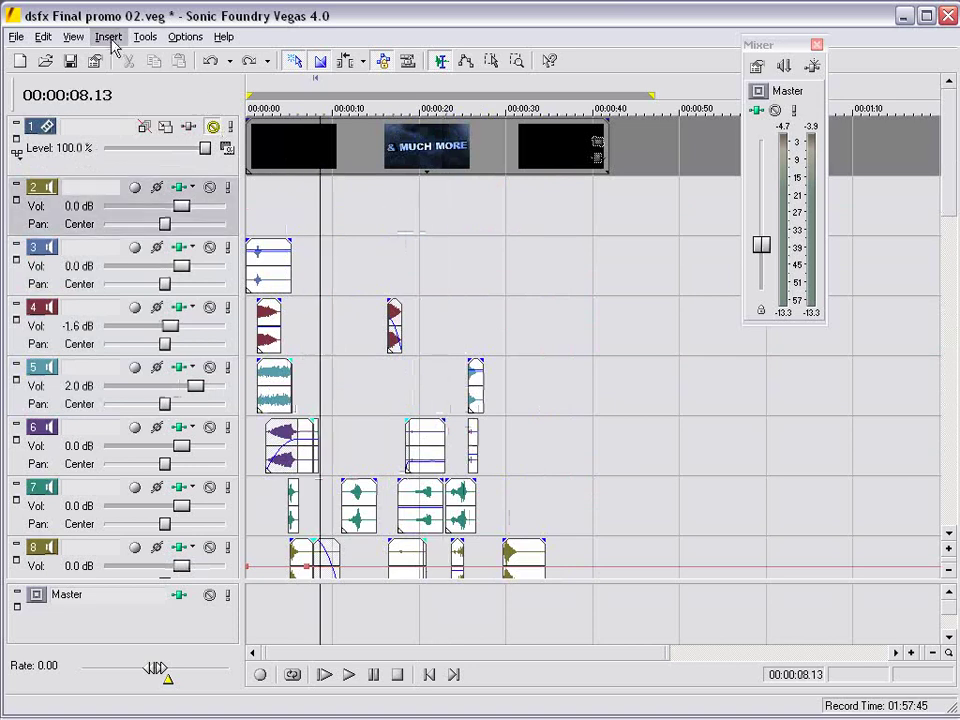
left_click(73, 36)
left_click(122, 218)
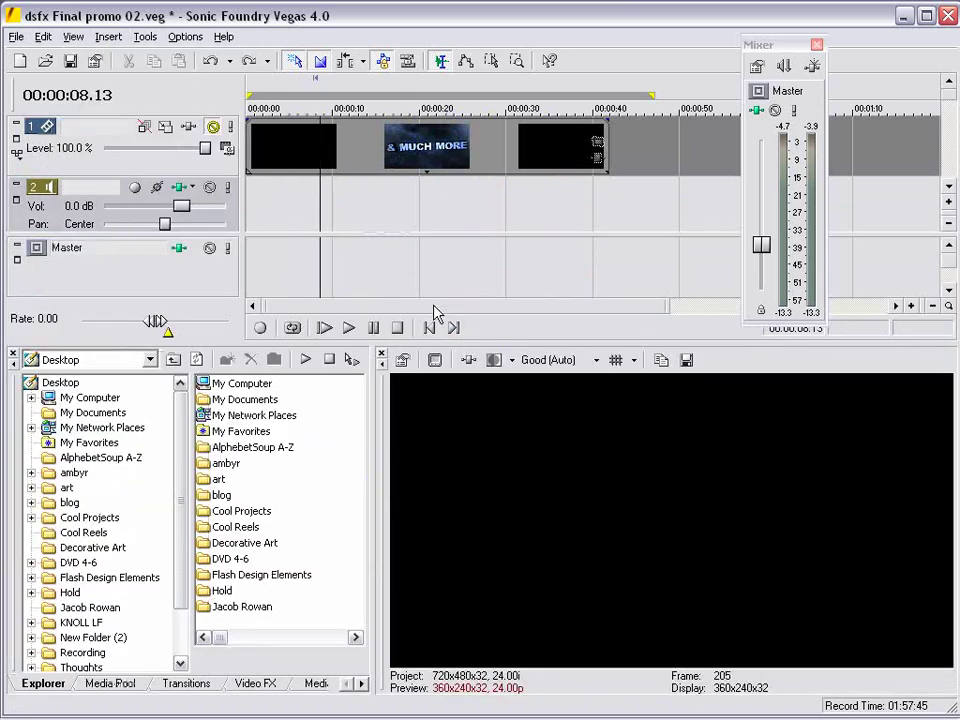
key("space")
key("space")
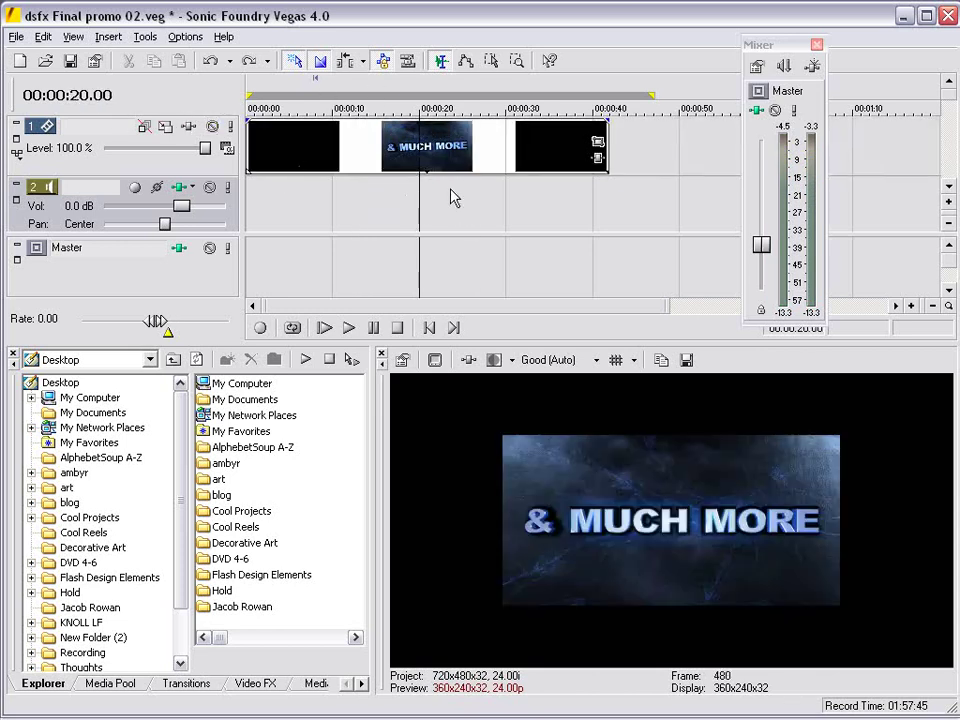
- Review the & MUCH MORE and MOVIE TRAILERS title cards in the video preview
key("space")
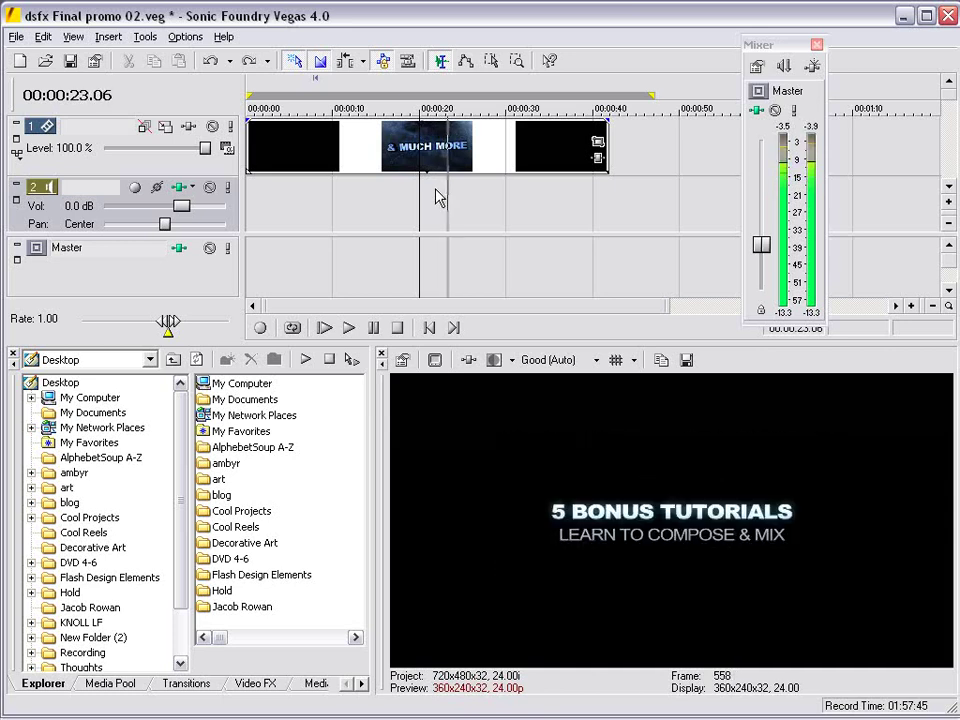
key("space")
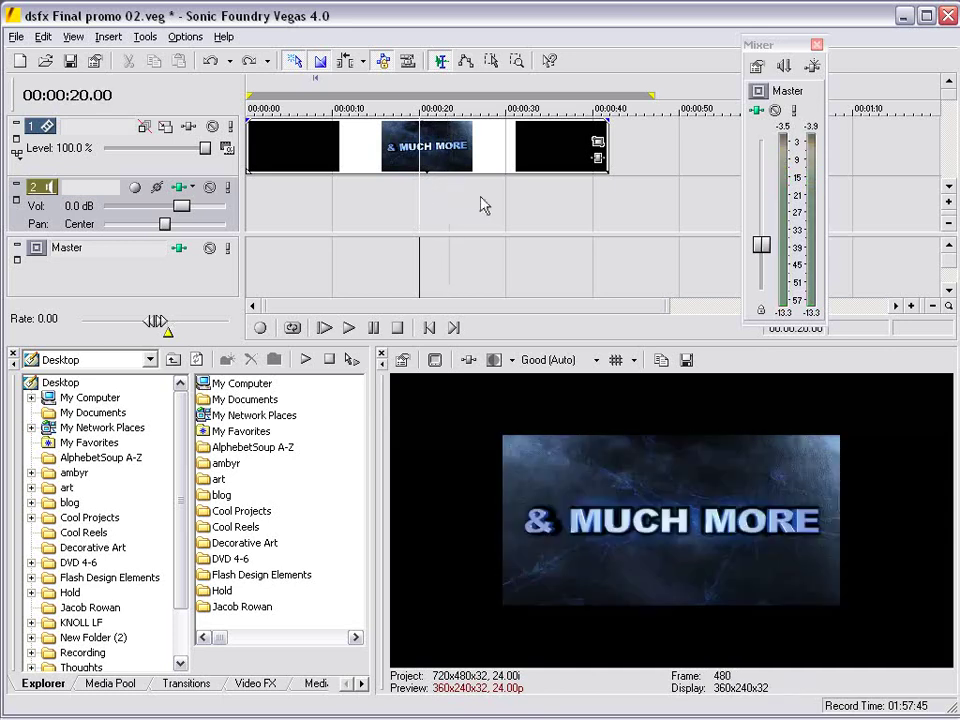
left_click(481, 206)
left_click(521, 208)
left_click(484, 207)
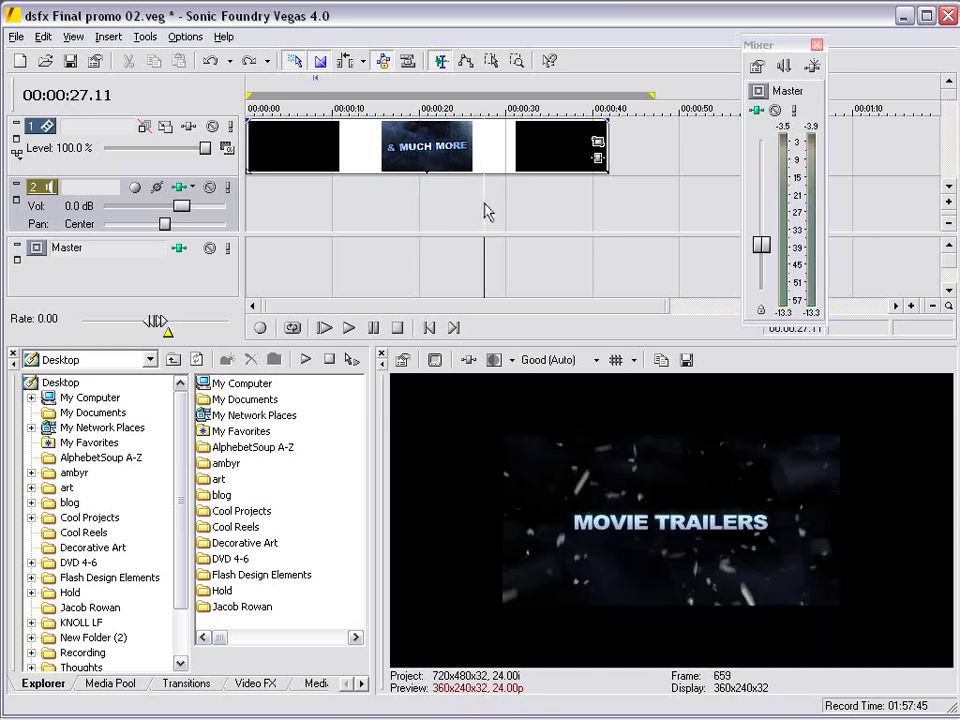
key("space")
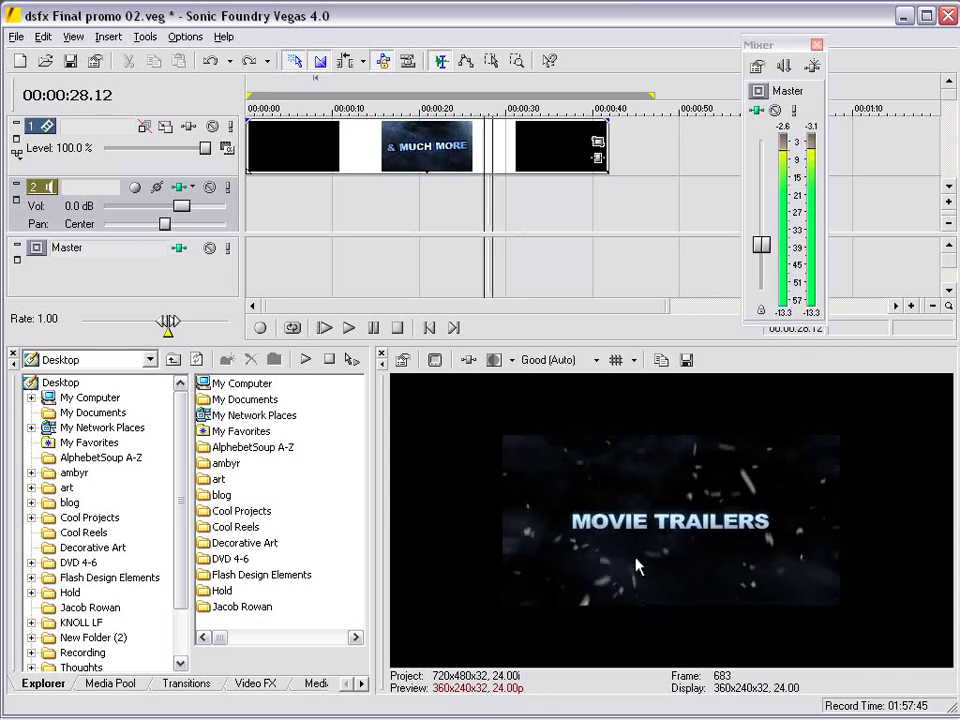
key("space")
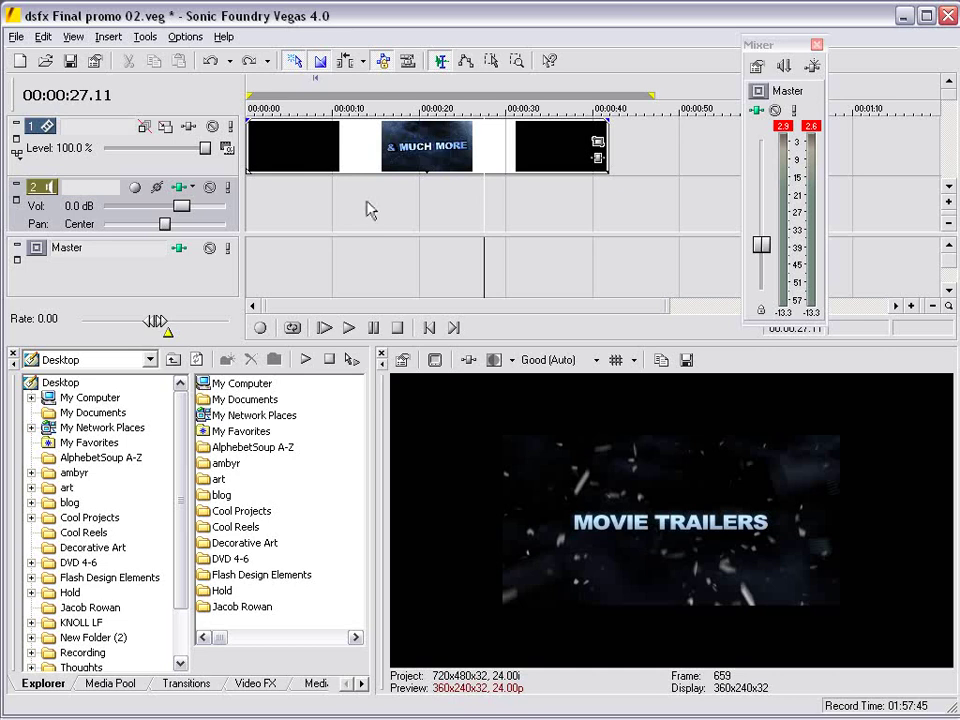
- Play the DESIGNER SOUND FX card at 35 seconds, then enlarge the track area
left_click(553, 207)
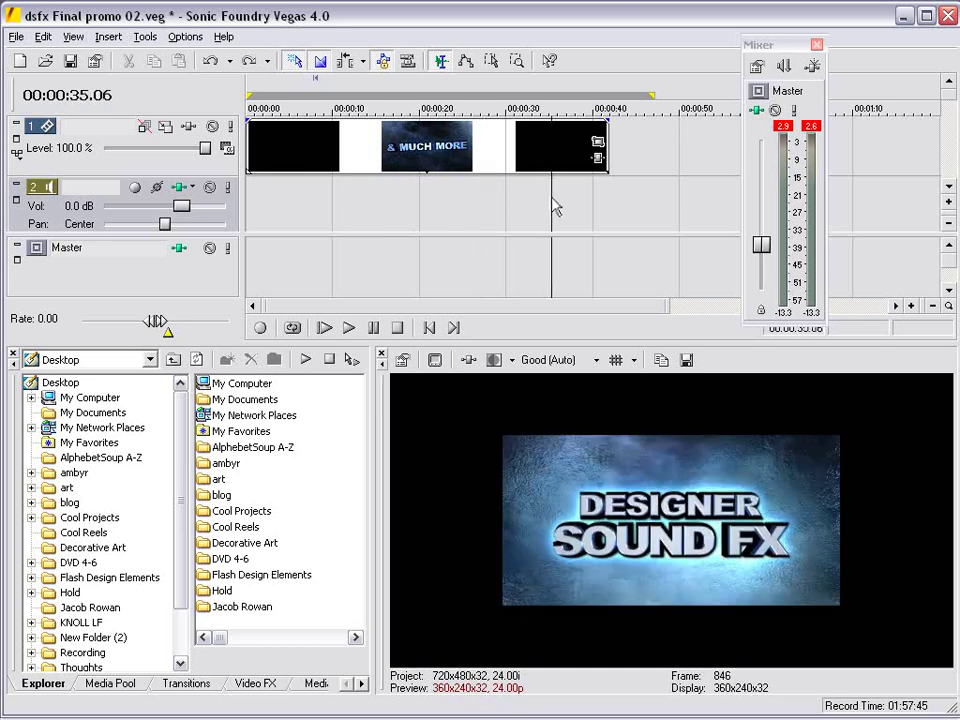
key("space")
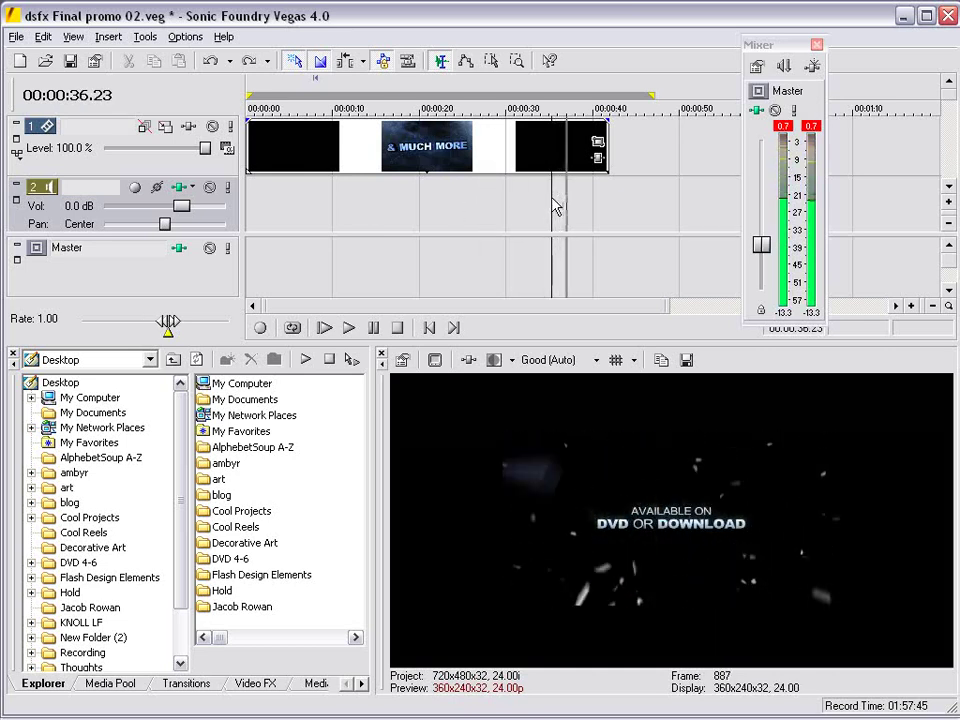
key("space")
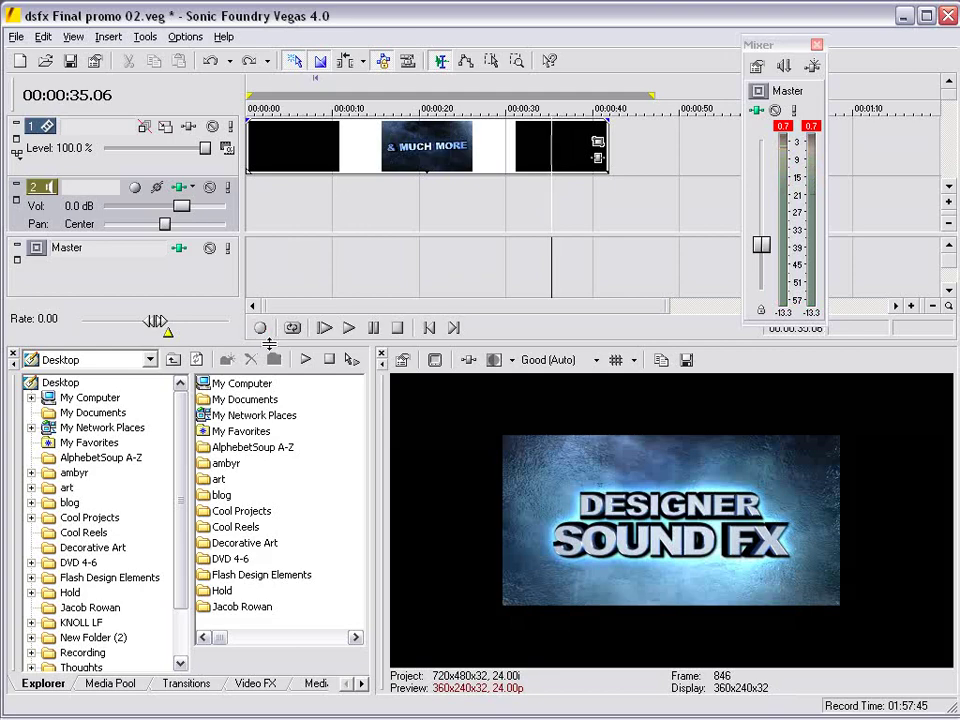
left_click_drag(269, 344, 268, 459)
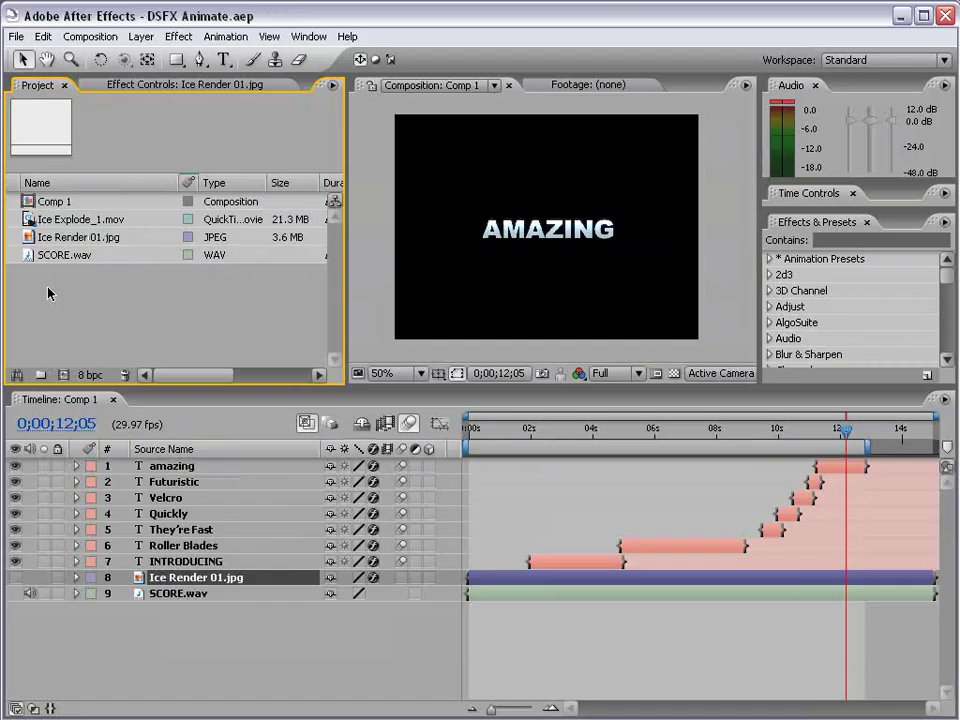